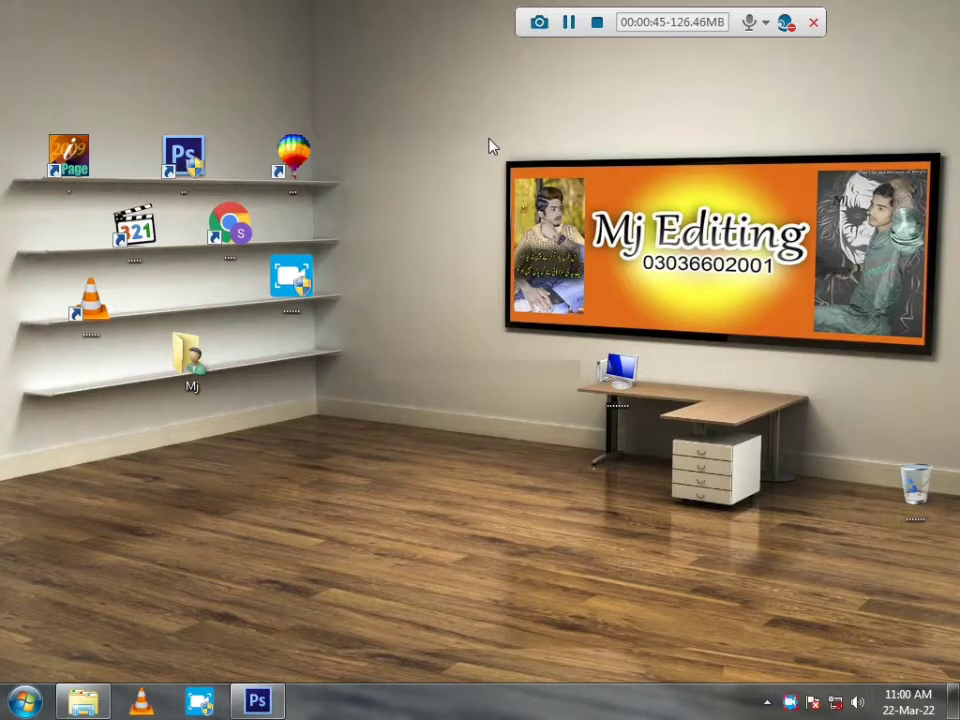
Switch to Photoshop and open the photo IMG_20220316_174623 from the Everyone folder
{"action": "left_click", "coordinate": [257, 700]}
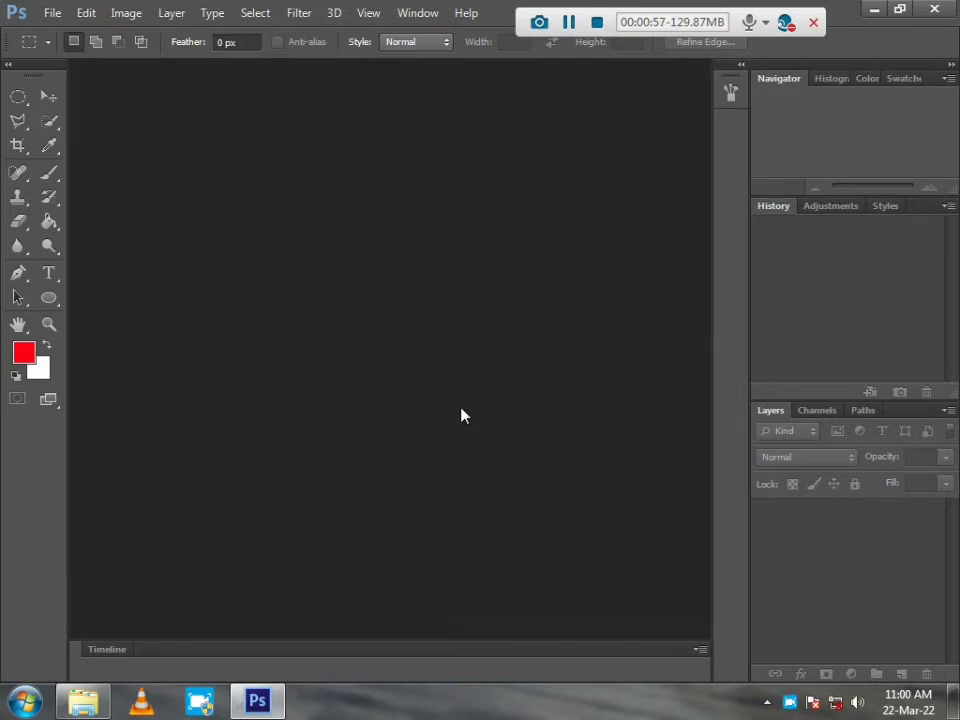
{"action": "double_click", "coordinate": [416, 287]}
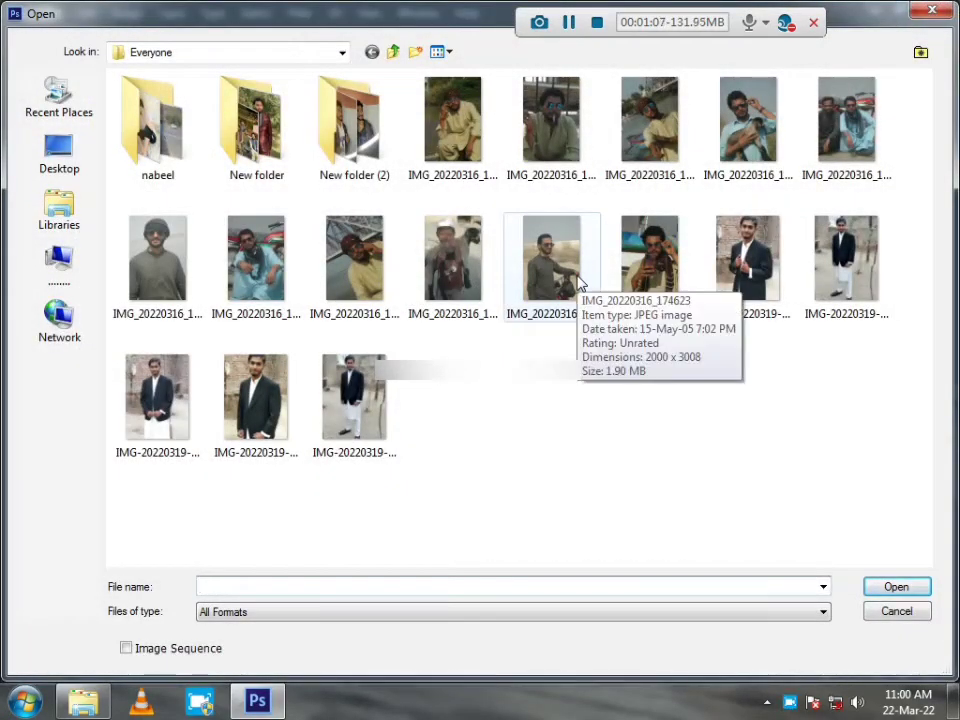
{"action": "double_click", "coordinate": [578, 285]}
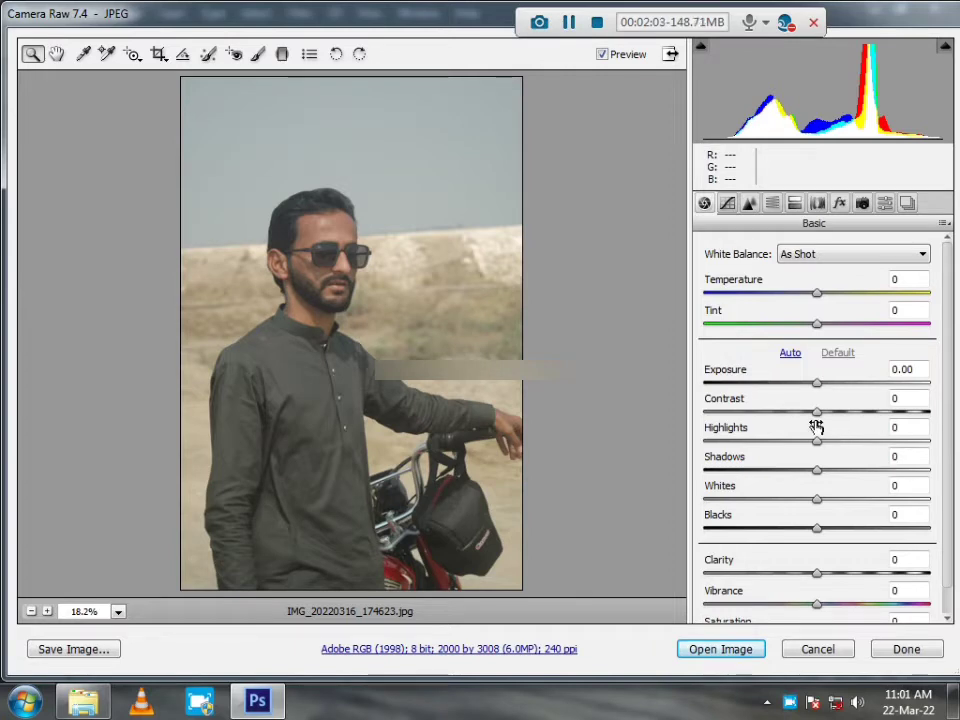
Set the photo's Contrast to +26, Shadows to +3 and Blacks to -17 in the Camera Raw basic adjustments
{"action": "left_click_drag", "start_coordinate": [818, 413], "coordinate": [848, 423]}
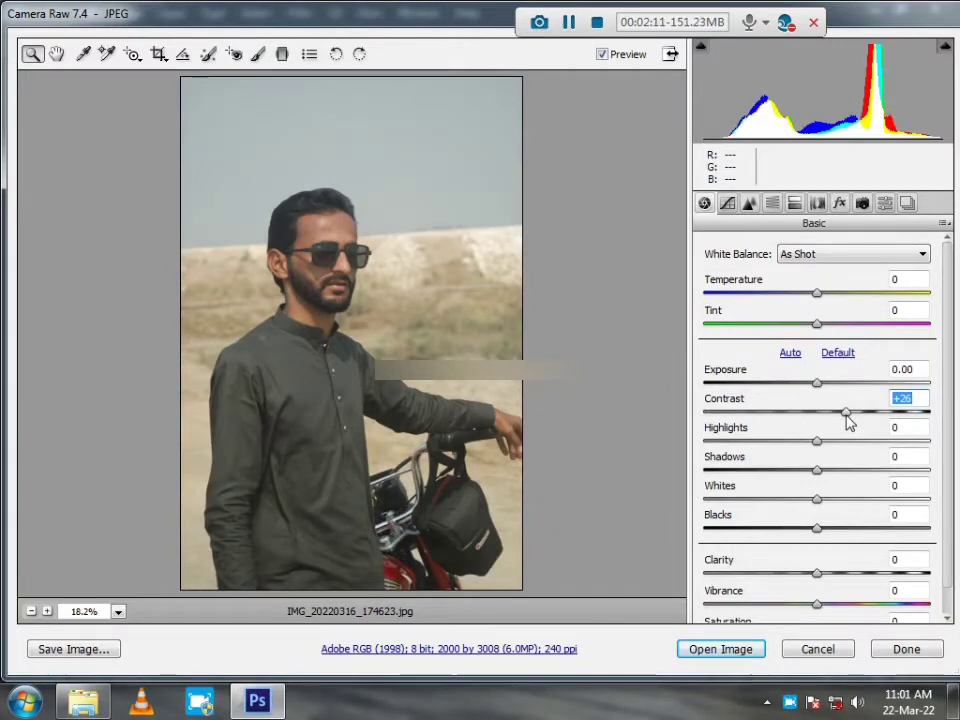
{"action": "left_click", "coordinate": [819, 471]}
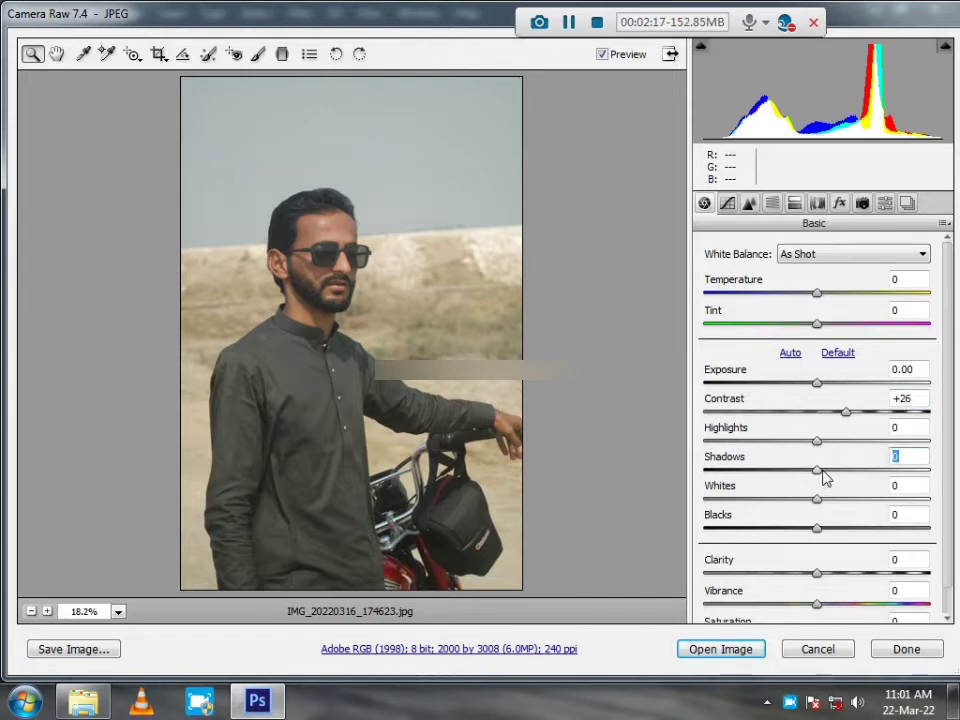
{"action": "left_click_drag", "start_coordinate": [823, 471], "coordinate": [827, 471]}
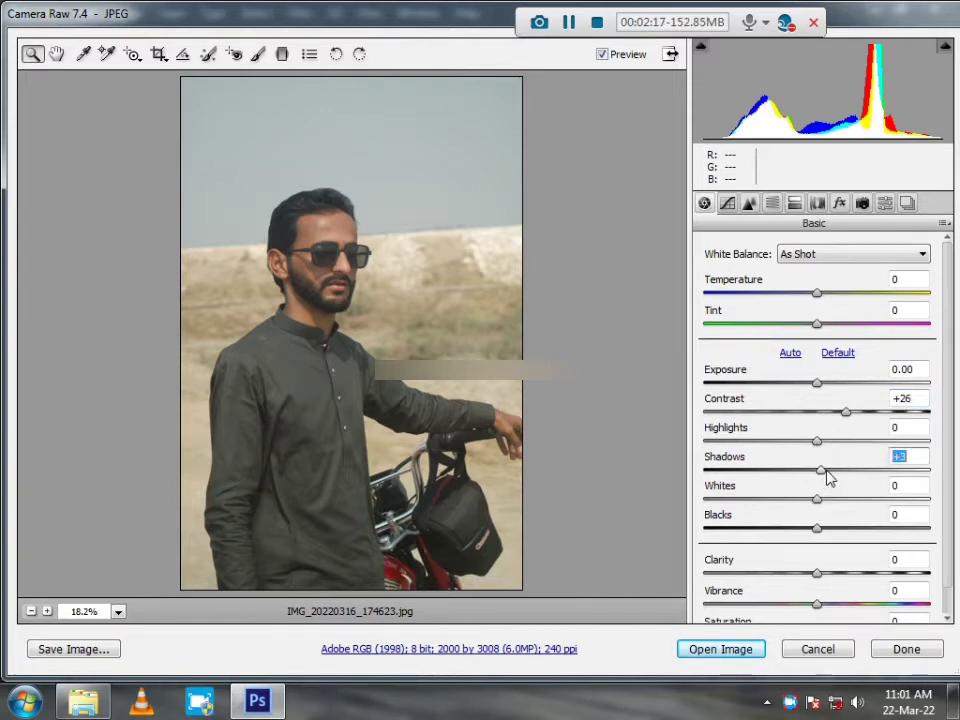
{"action": "left_click", "coordinate": [799, 530]}
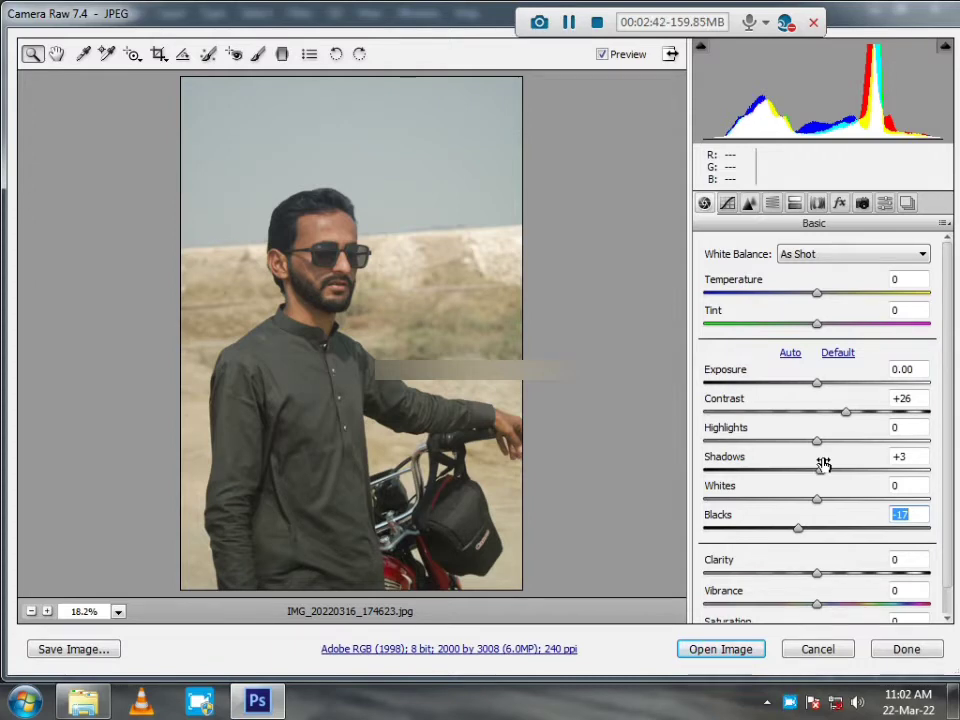
Set Highlights to -40, Whites to -11 and Clarity to 4 in the basic adjustments
{"action": "left_click", "coordinate": [333, 220]}
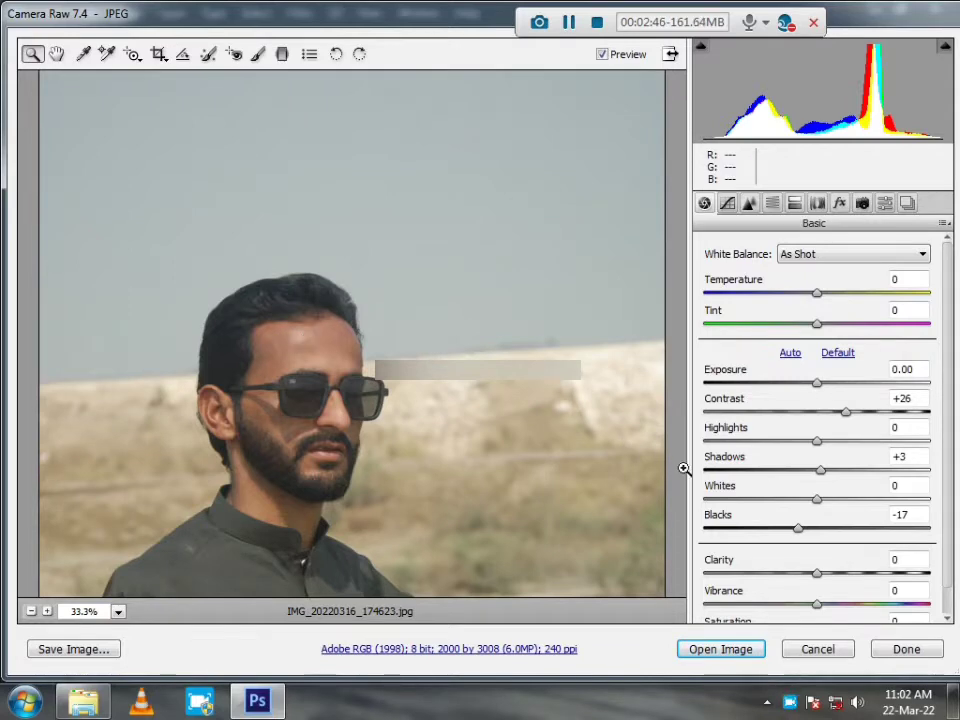
{"action": "left_click_drag", "start_coordinate": [793, 446], "coordinate": [775, 452]}
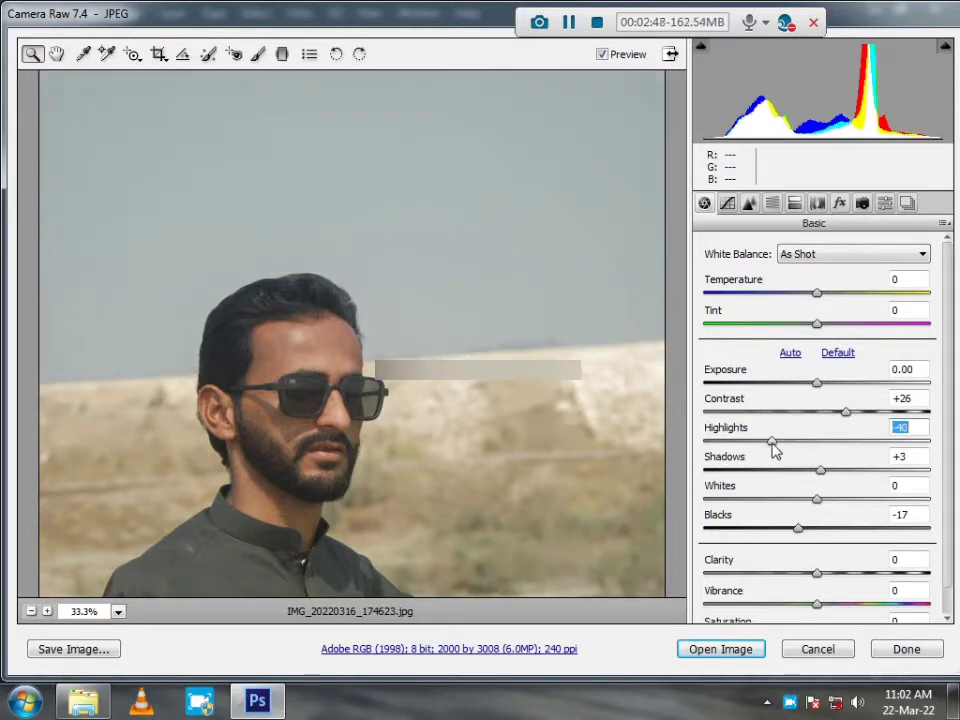
{"action": "left_click", "coordinate": [805, 500]}
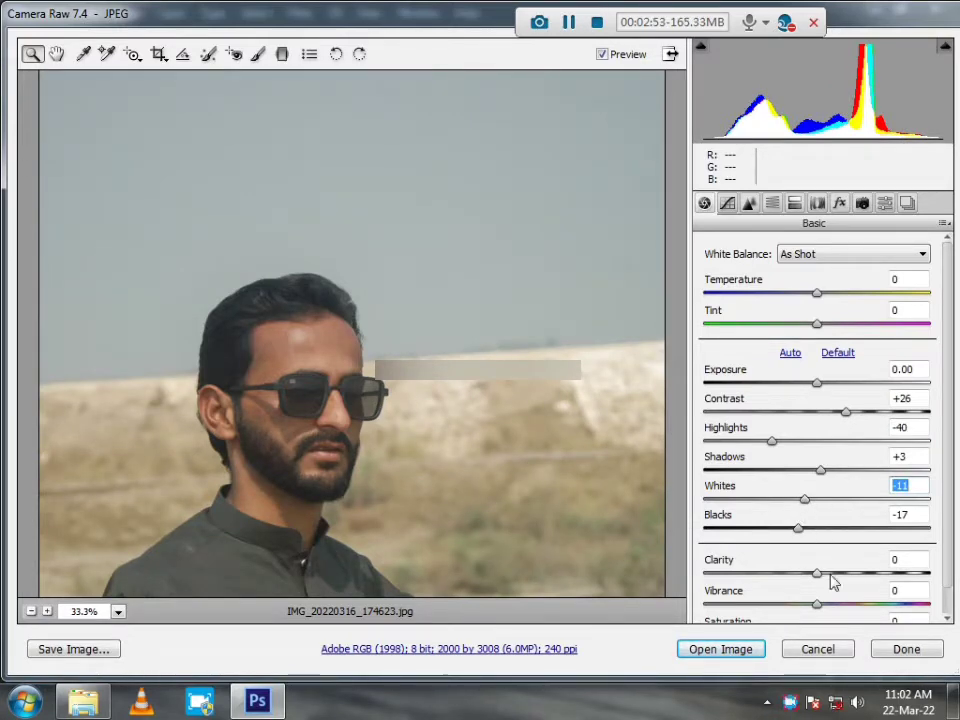
{"action": "left_click", "coordinate": [863, 564]}
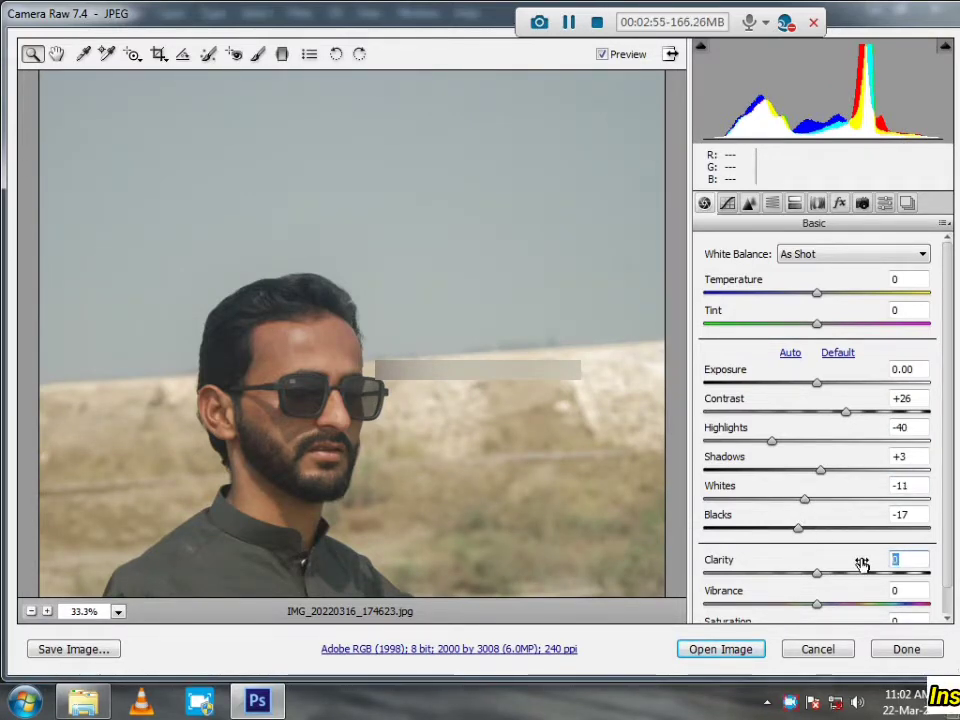
{"action": "type", "text": "4"}
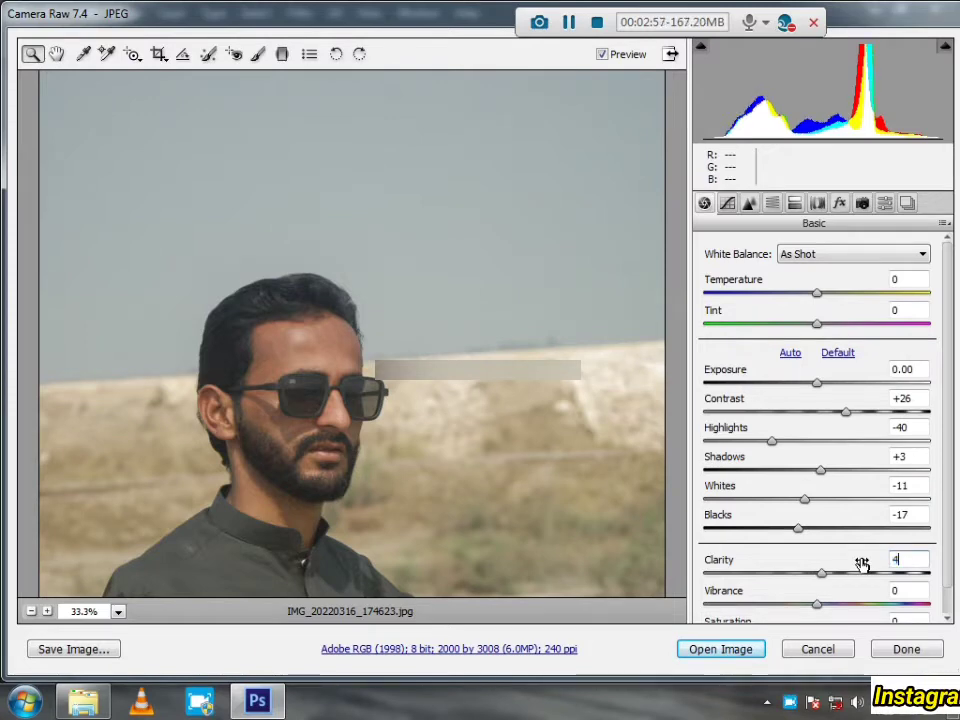
Reduce the Oranges saturation to -13 in the HSL adjustments
{"action": "left_click", "coordinate": [774, 206]}
{"action": "left_click", "coordinate": [776, 276]}
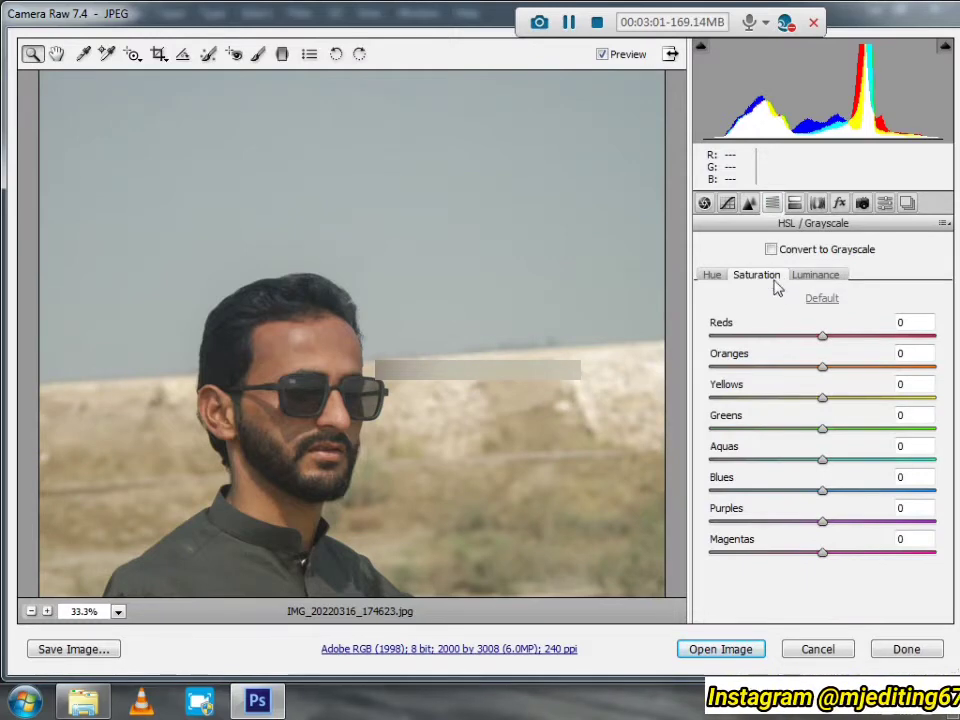
{"action": "left_click", "coordinate": [805, 373]}
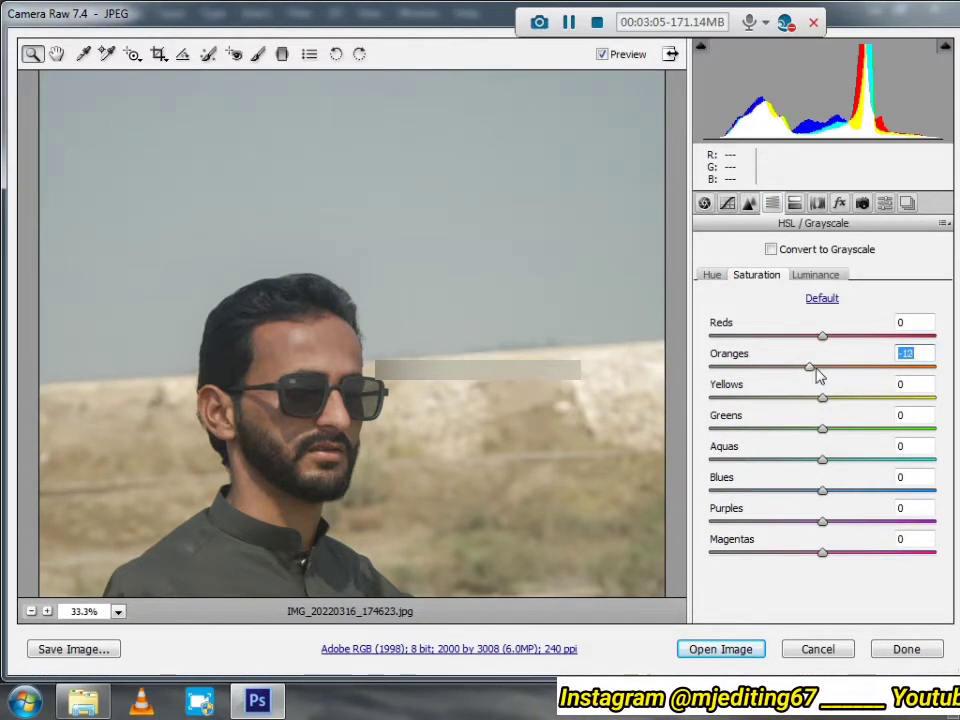
{"action": "left_click_drag", "start_coordinate": [817, 369], "coordinate": [807, 369]}
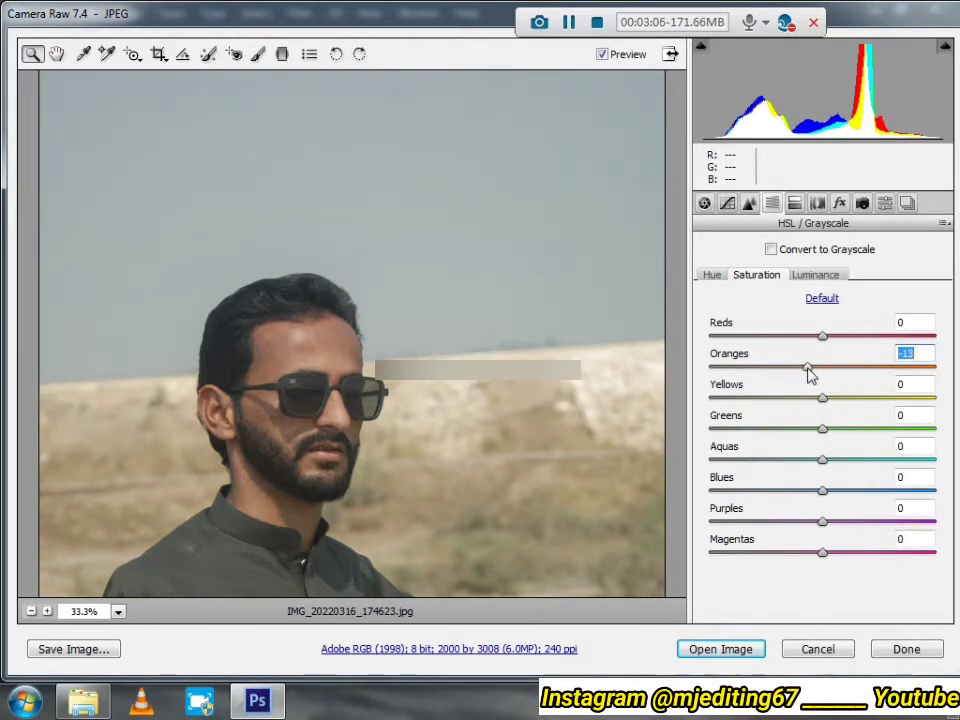
Open the adjusted image for editing, using its embedded color profile instead of the working space
{"action": "left_click", "coordinate": [722, 649]}
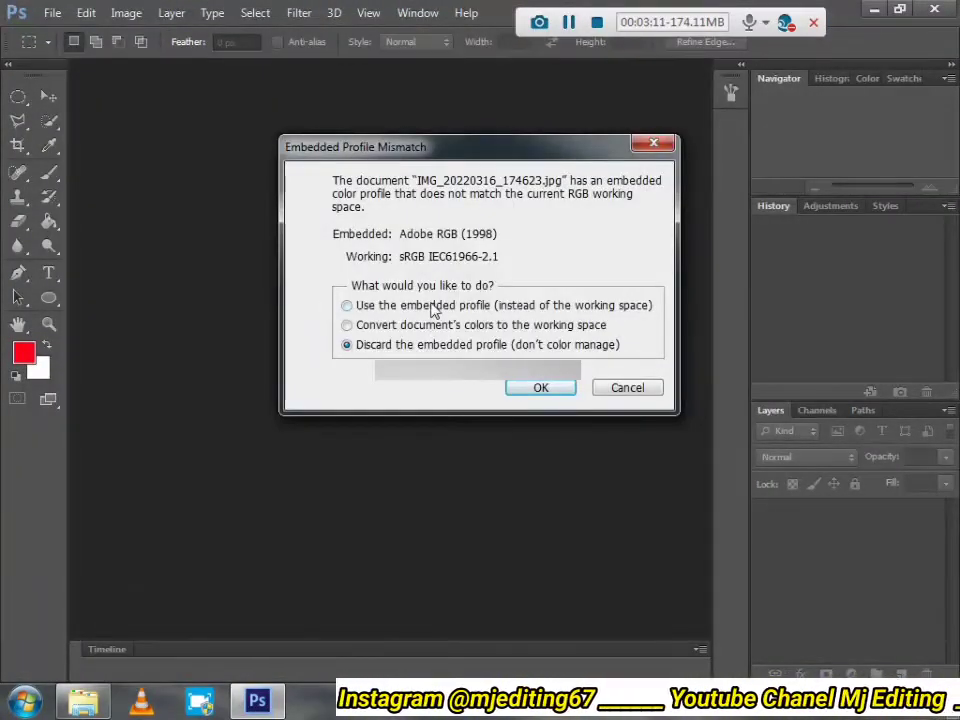
{"action": "left_click", "coordinate": [433, 311]}
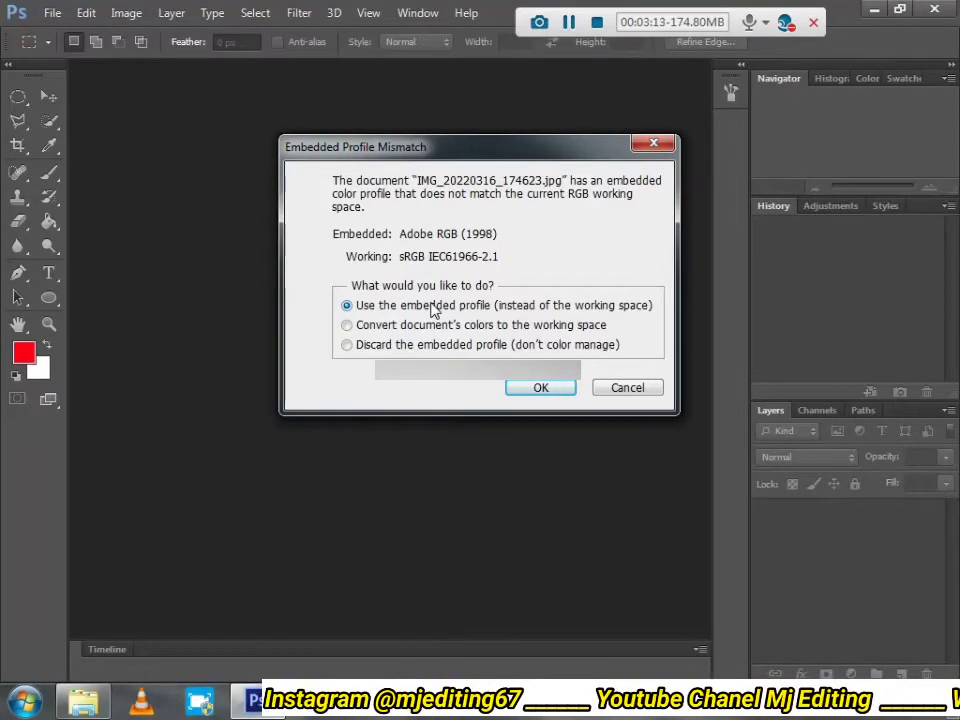
{"action": "left_click", "coordinate": [541, 389]}
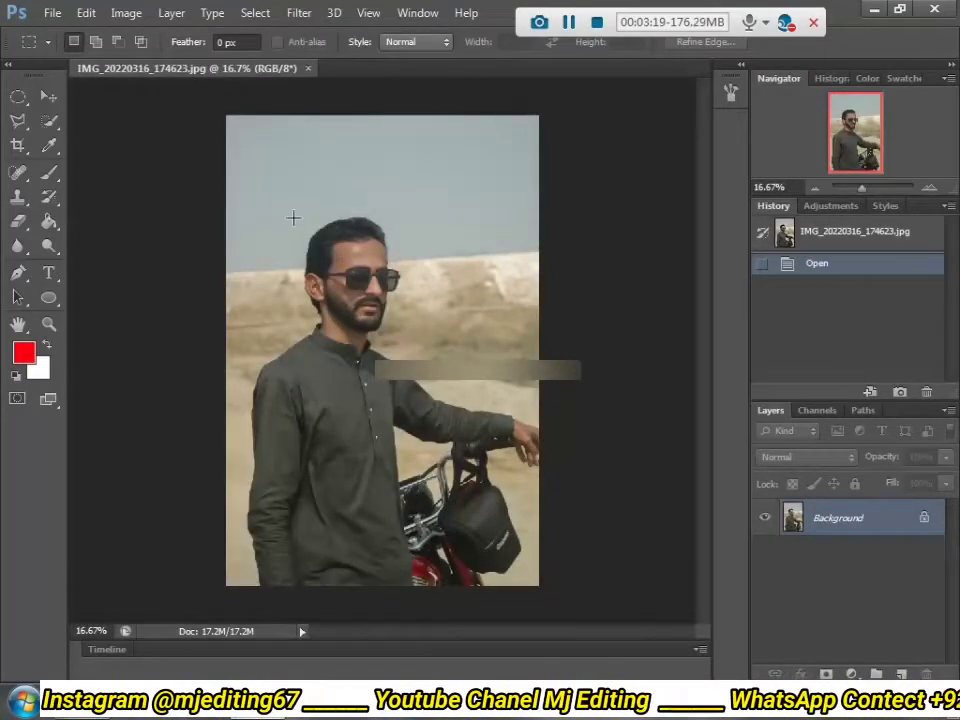
Select the man's head and torso with the Quick Selection tool at a 233 px brush size
{"action": "left_click", "coordinate": [57, 130]}
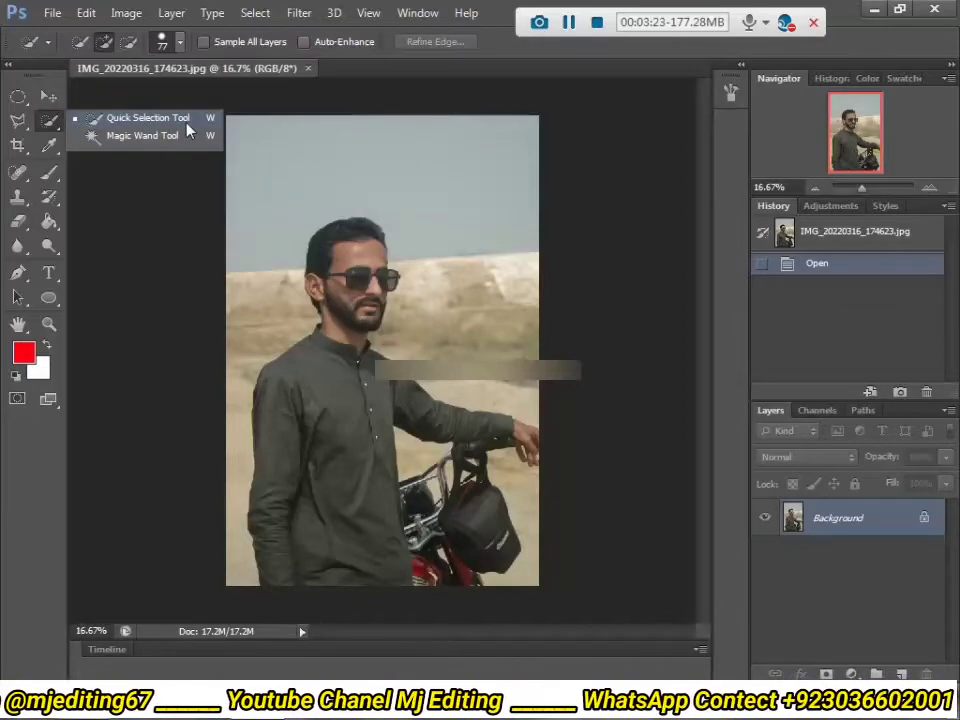
{"action": "right_click", "coordinate": [369, 269], "text": "alt"}
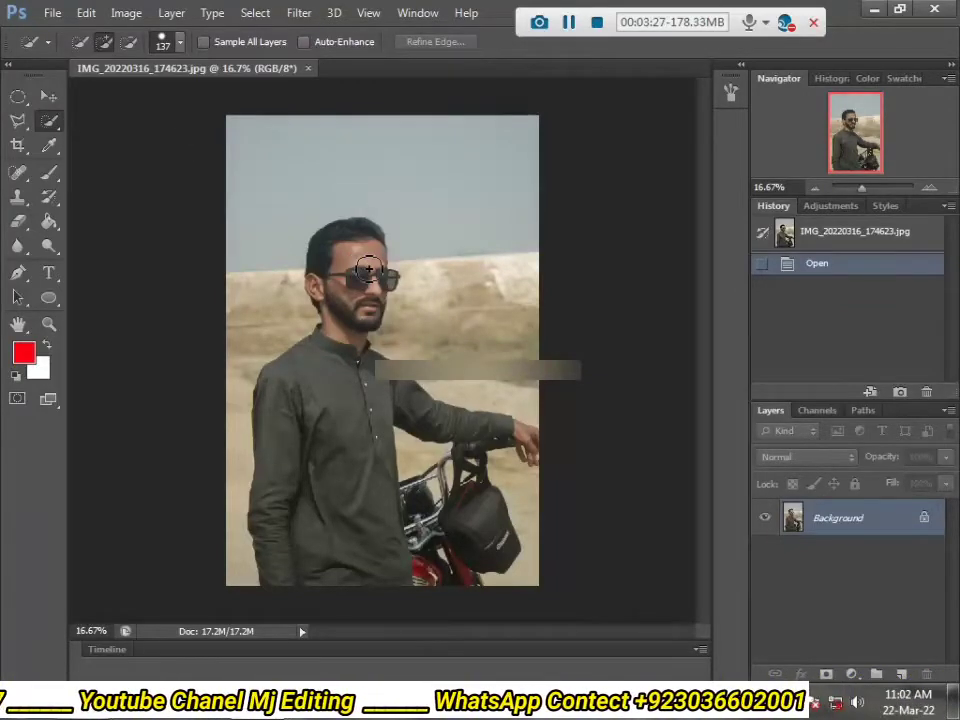
{"action": "right_click", "coordinate": [369, 269], "text": "alt"}
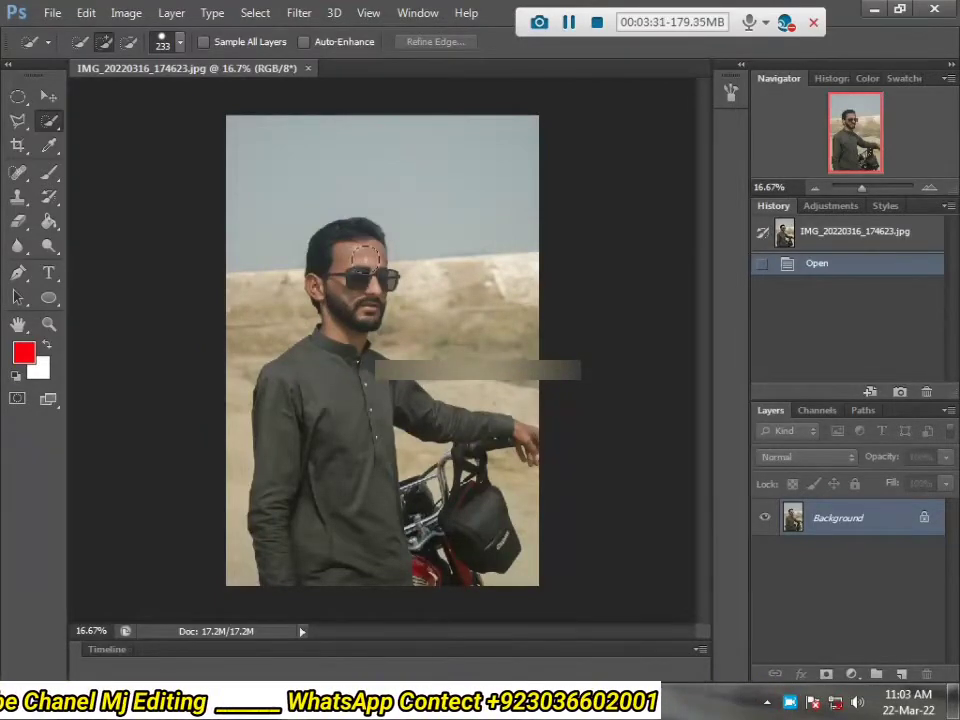
{"action": "mouse_move", "coordinate": [352, 250]}
{"action": "left_mouse_down"}
{"action": "mouse_move", "coordinate": [305, 415]}
{"action": "mouse_move", "coordinate": [349, 506]}
{"action": "left_mouse_up"}
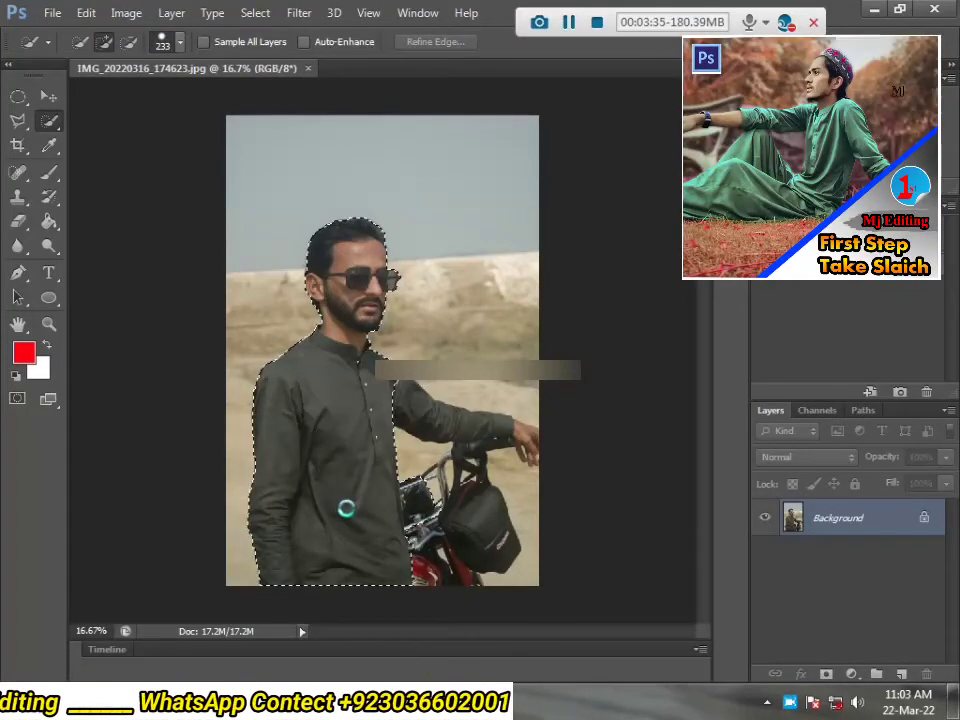
Extend the quick selection along the man's outstretched arm and reduce the brush size to 154 px
{"action": "scroll", "coordinate": [408, 417], "scroll_direction": "up", "scroll_amount": 2}
{"action": "right_click", "coordinate": [407, 416], "text": "alt"}
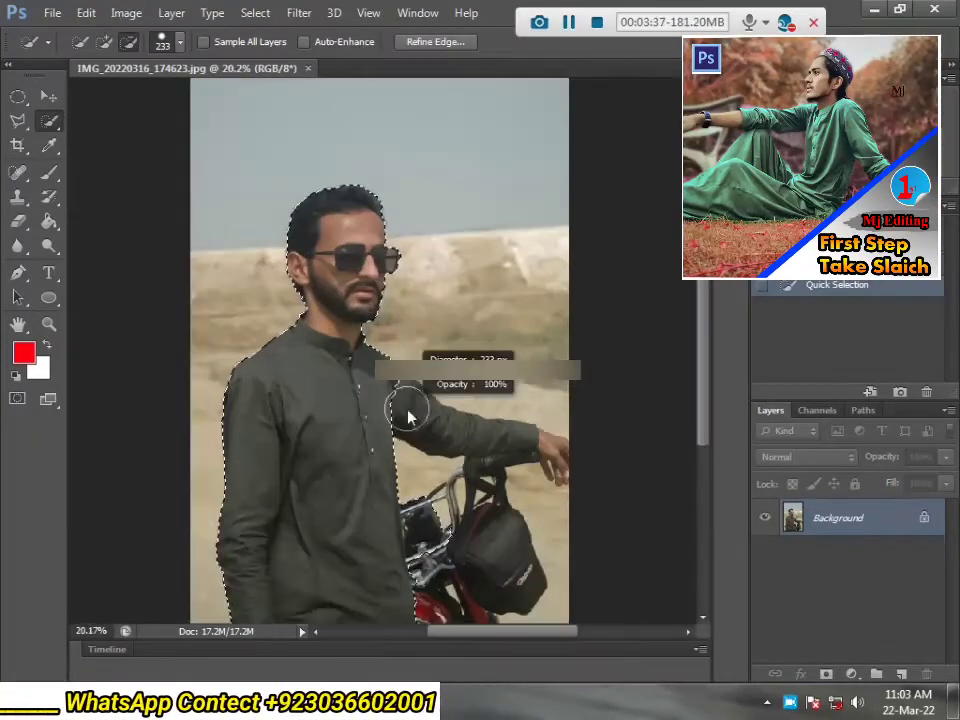
{"action": "mouse_move", "coordinate": [400, 404]}
{"action": "left_mouse_down"}
{"action": "mouse_move", "coordinate": [456, 417]}
{"action": "mouse_move", "coordinate": [493, 444]}
{"action": "mouse_move", "coordinate": [478, 433]}
{"action": "mouse_move", "coordinate": [517, 434]}
{"action": "left_mouse_up"}
{"action": "right_click", "coordinate": [494, 444], "text": "alt"}
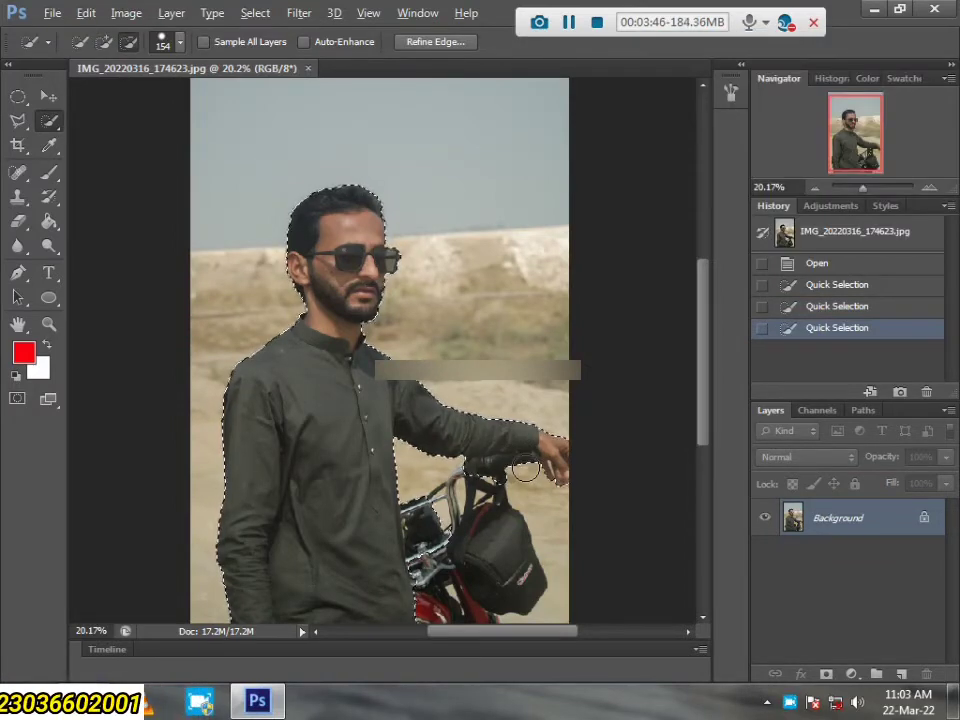
Subtract the motorcycle's handlebar and front parts from the quick selection of the man
{"action": "left_click", "coordinate": [517, 473], "text": "alt"}
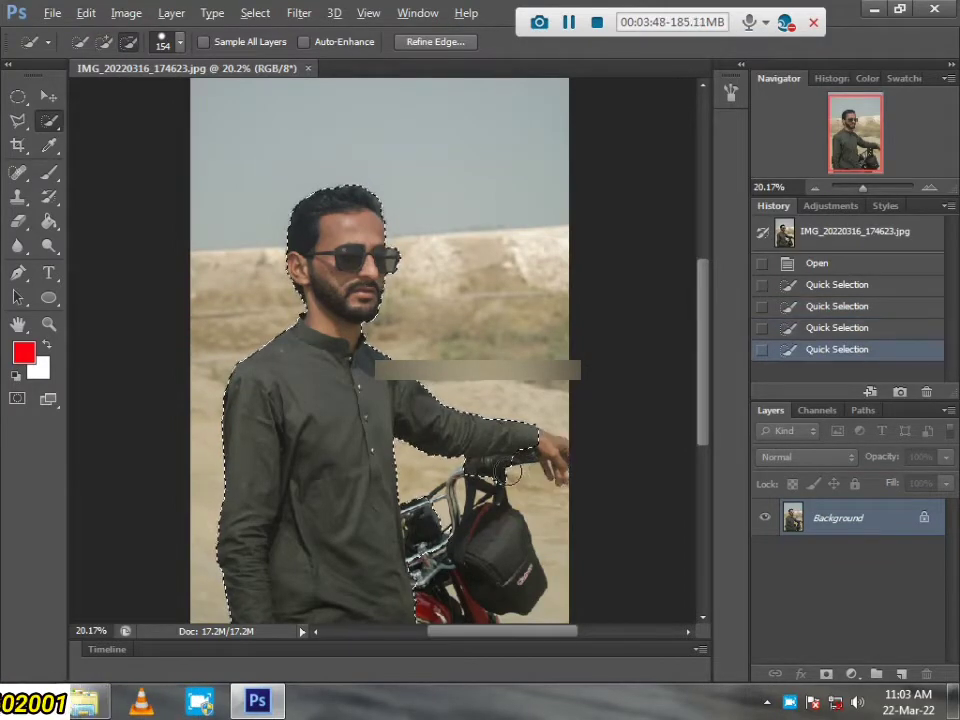
{"action": "left_click", "coordinate": [478, 470], "text": "alt"}
{"action": "left_click", "coordinate": [476, 470], "text": "alt"}
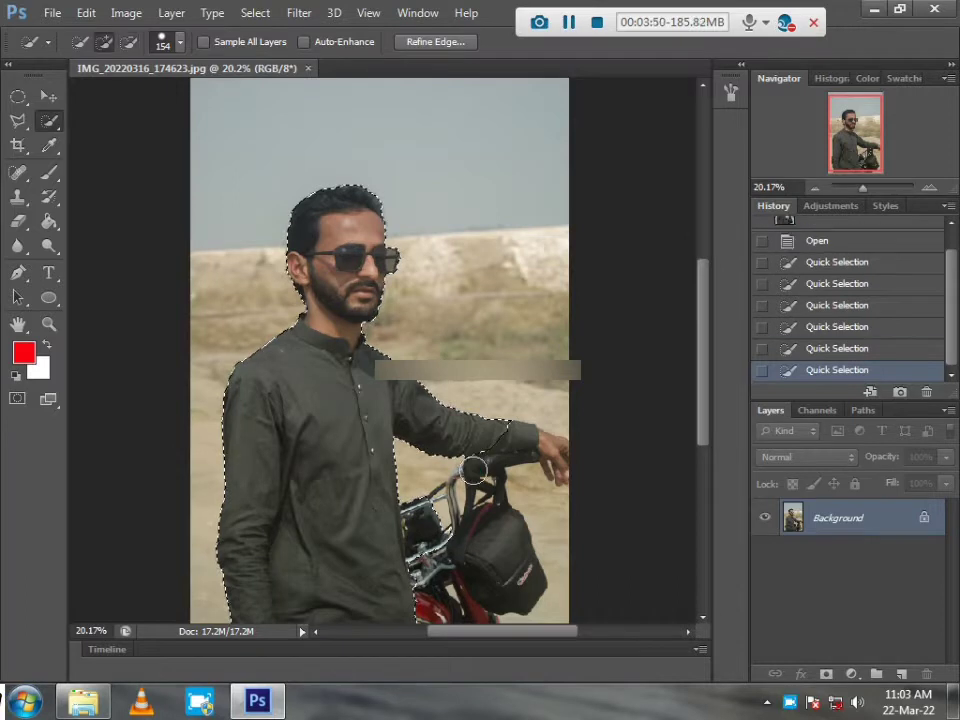
{"action": "left_click", "coordinate": [530, 440], "text": "alt"}
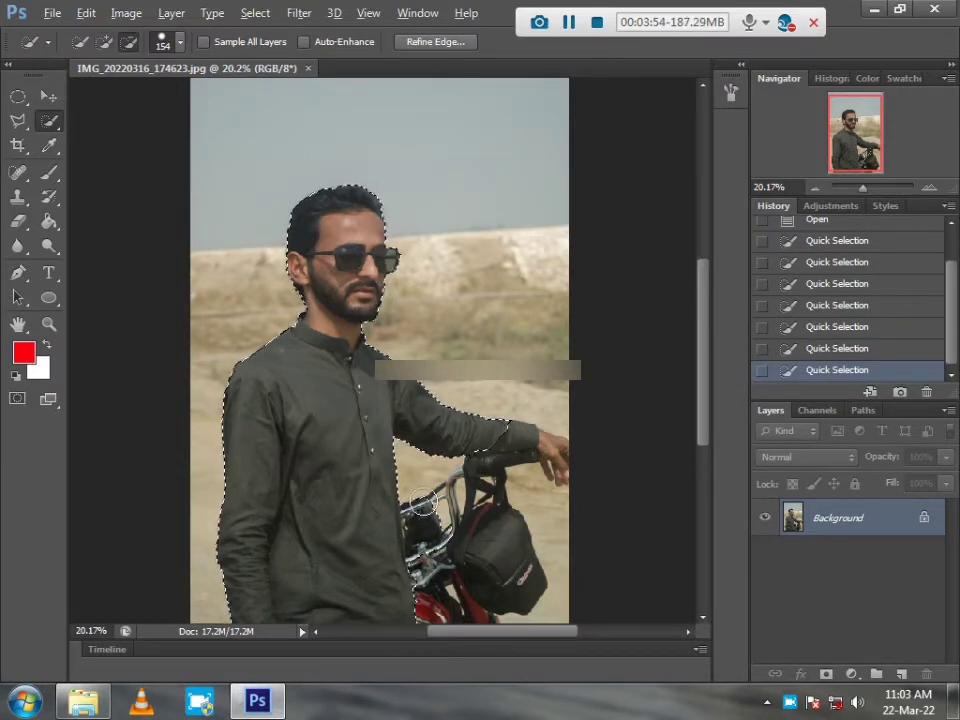
{"action": "left_click", "coordinate": [432, 578], "text": "alt"}
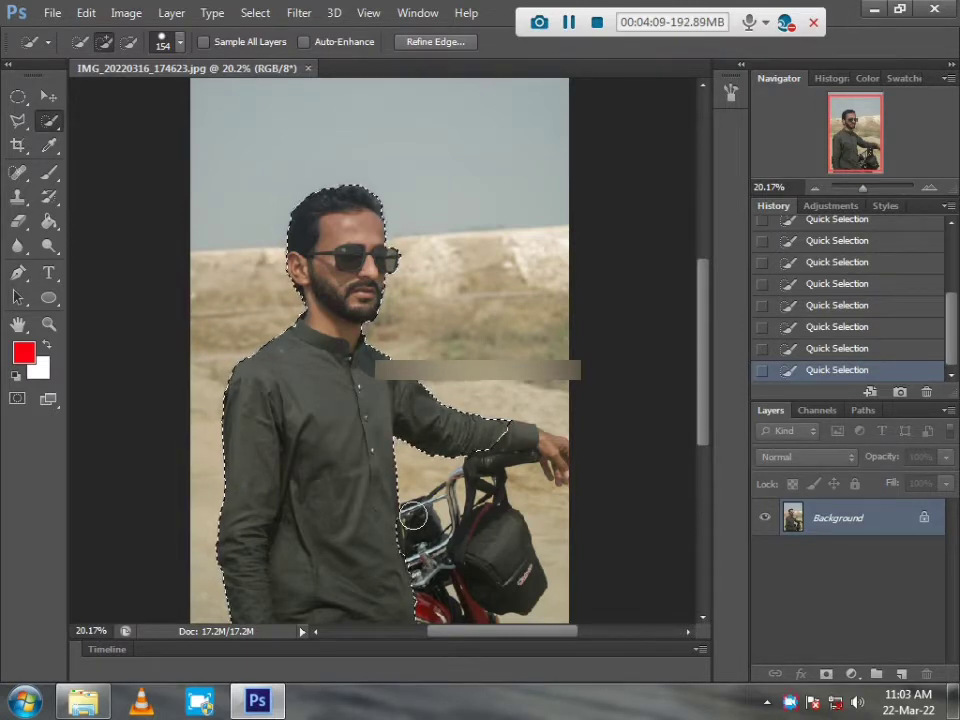
Switch to the Polygonal Lasso tool for refining the selection around the sleeve cuff and hand
{"action": "left_click", "coordinate": [18, 120]}
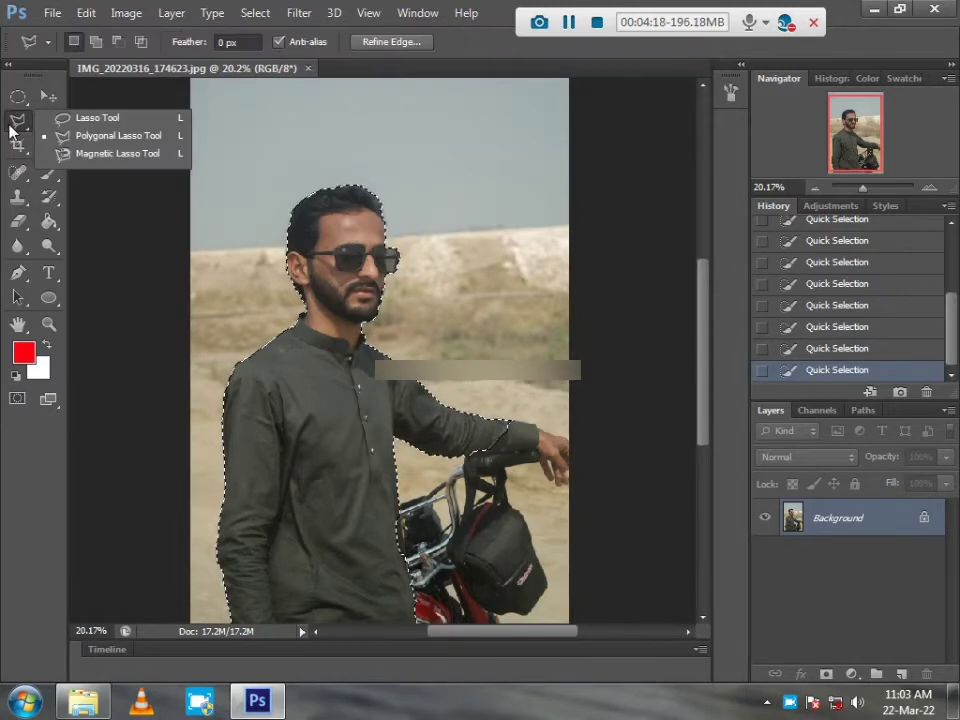
{"action": "left_click", "coordinate": [128, 140]}
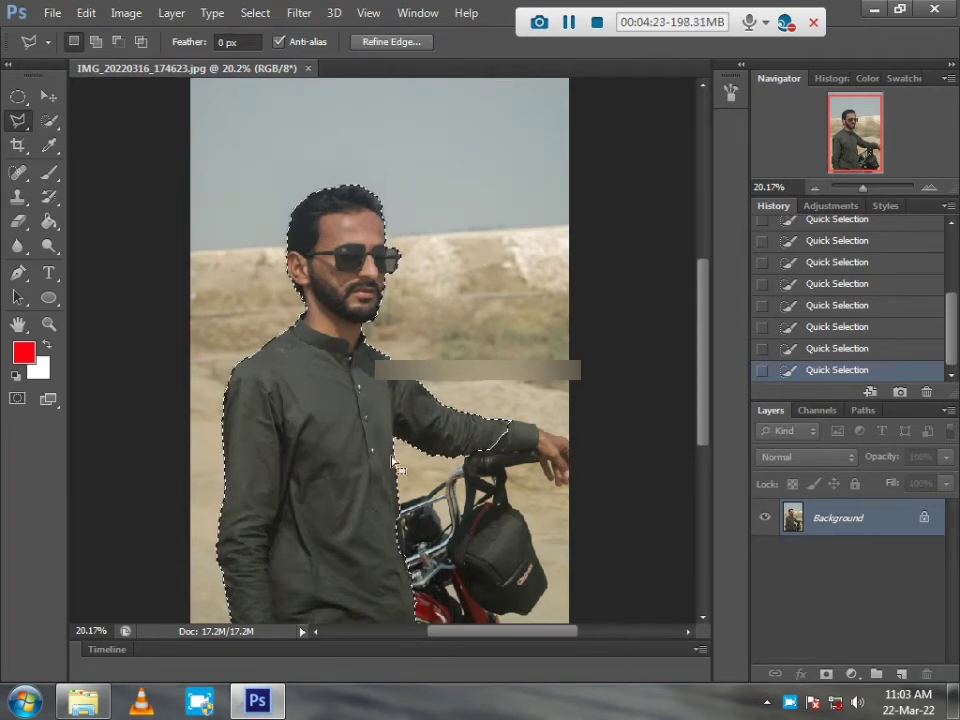
{"action": "scroll", "coordinate": [379, 463], "scroll_direction": "down", "scroll_amount": 2}
{"action": "scroll", "coordinate": [394, 419], "scroll_direction": "down", "scroll_amount": 1}
{"action": "key", "text": "alt"}
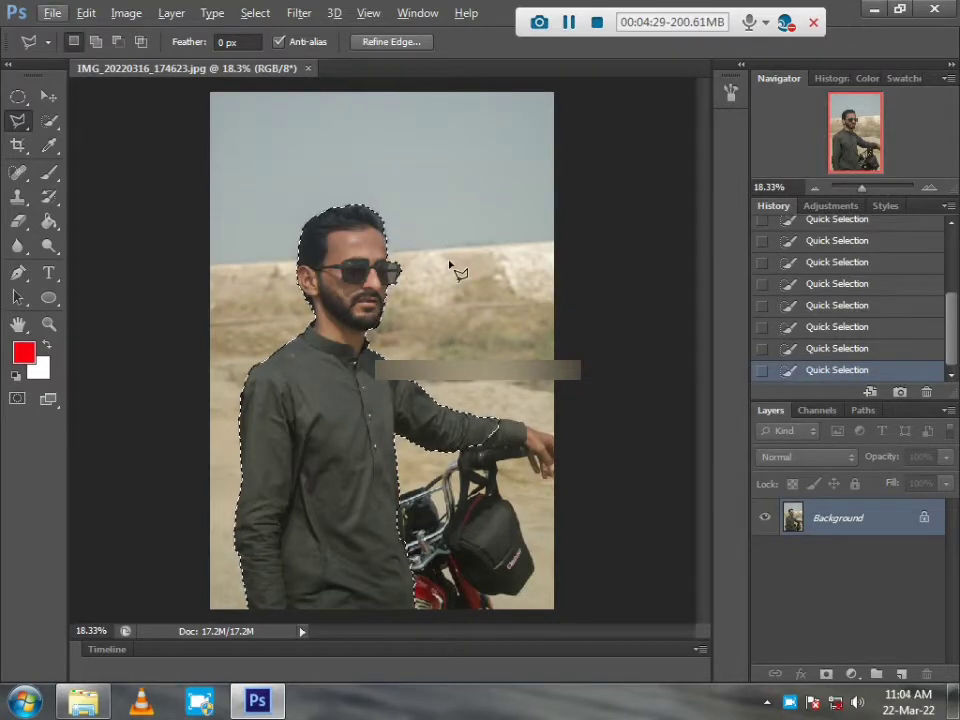
{"action": "scroll", "coordinate": [510, 476], "scroll_direction": "up", "scroll_amount": 3}
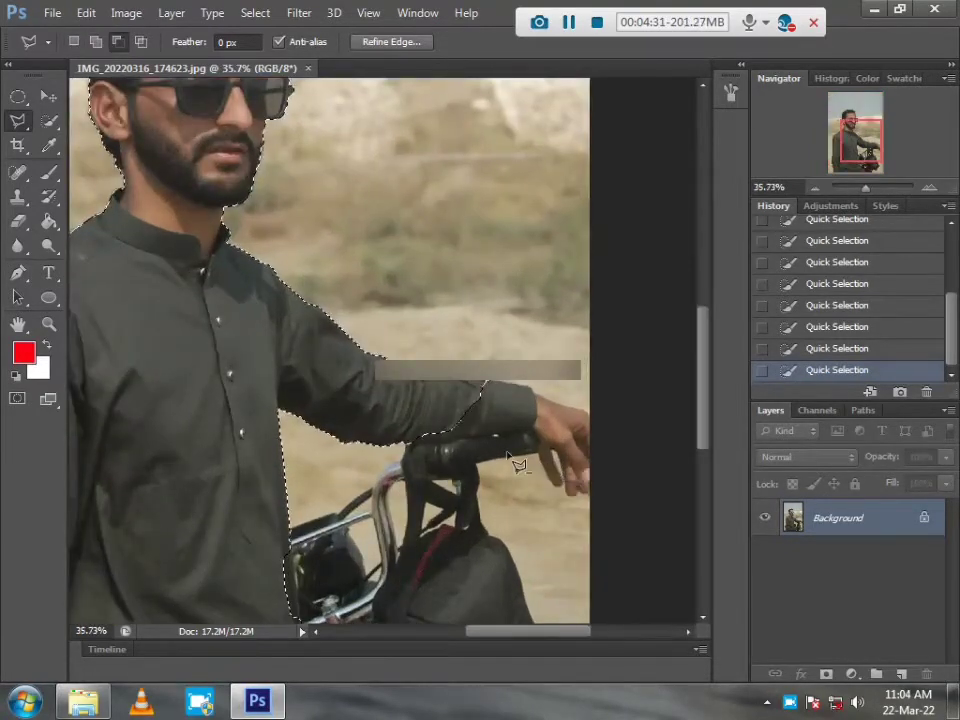
{"action": "scroll", "coordinate": [516, 460], "scroll_direction": "up", "scroll_amount": 1}
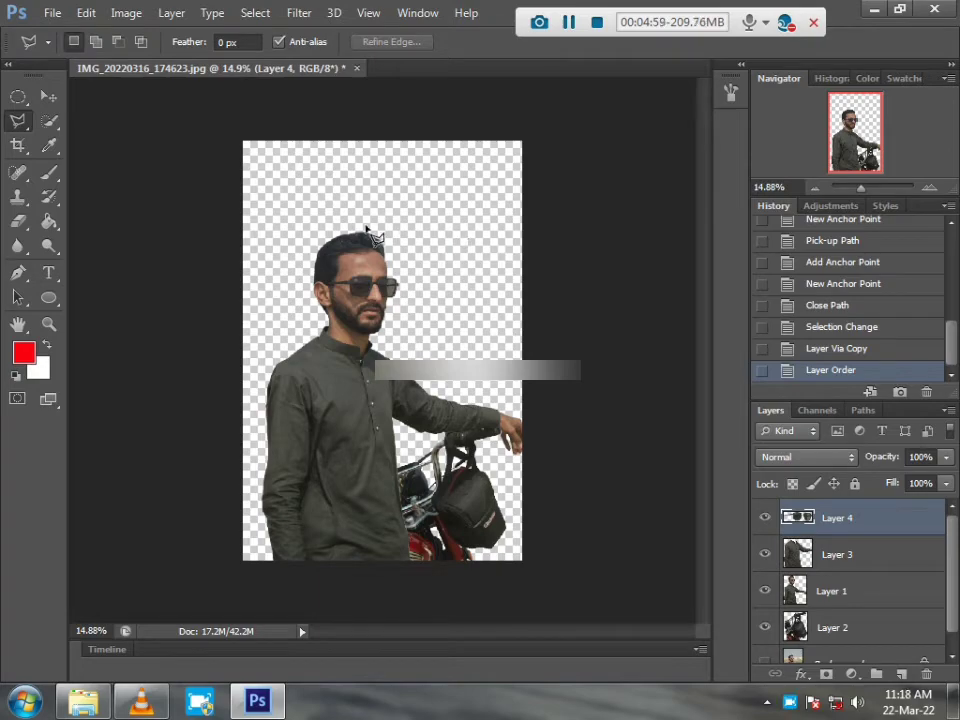
Show only Layer 4 to examine the cut-out sunglasses by themselves
{"action": "scroll", "coordinate": [470, 255], "scroll_direction": "up", "scroll_amount": 10}
{"action": "scroll", "coordinate": [418, 270], "scroll_direction": "down", "scroll_amount": 6}
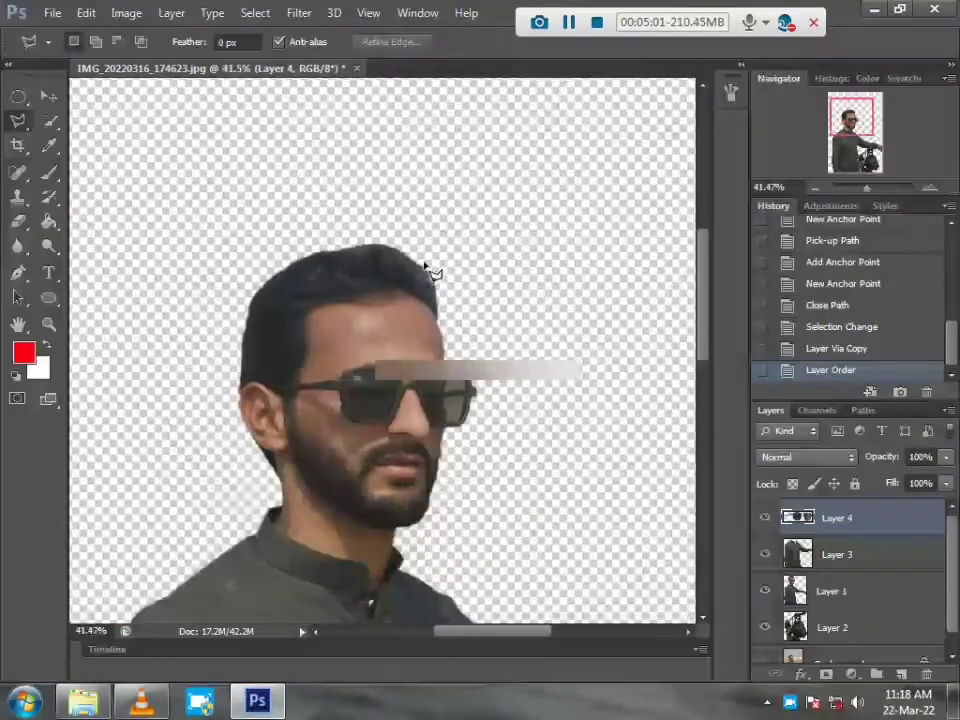
{"action": "scroll", "coordinate": [444, 276], "scroll_direction": "down", "scroll_amount": 4}
{"action": "left_click", "coordinate": [760, 518], "text": "alt"}
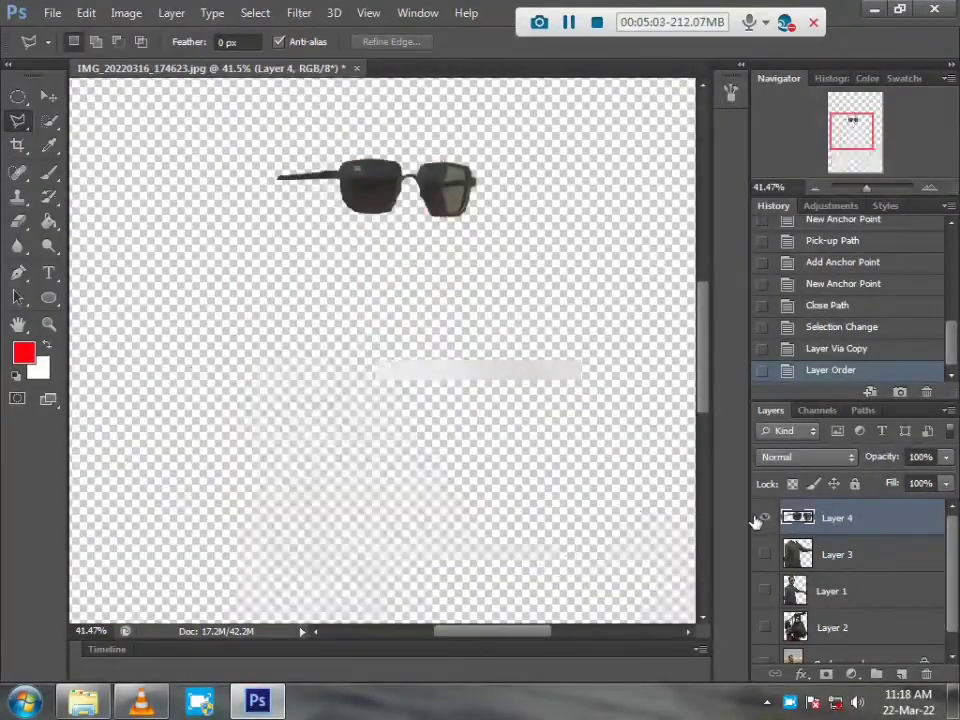
Bring back all cut-out layers, isolate Layer 2 to examine the motorcycle alone, and show the other cut-outs again
{"action": "left_click", "coordinate": [758, 518], "text": "alt"}
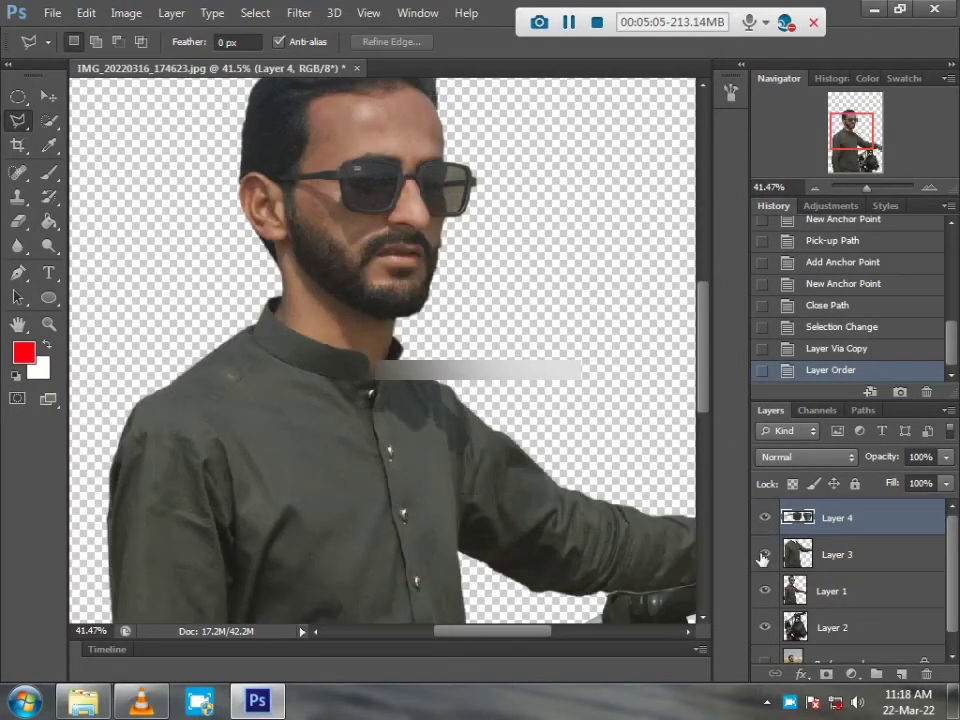
{"action": "left_click", "coordinate": [763, 555]}
{"action": "left_click", "coordinate": [765, 627], "text": "alt"}
{"action": "scroll", "coordinate": [640, 512], "scroll_direction": "down", "scroll_amount": 5}
{"action": "scroll", "coordinate": [626, 504], "scroll_direction": "up", "scroll_amount": 1}
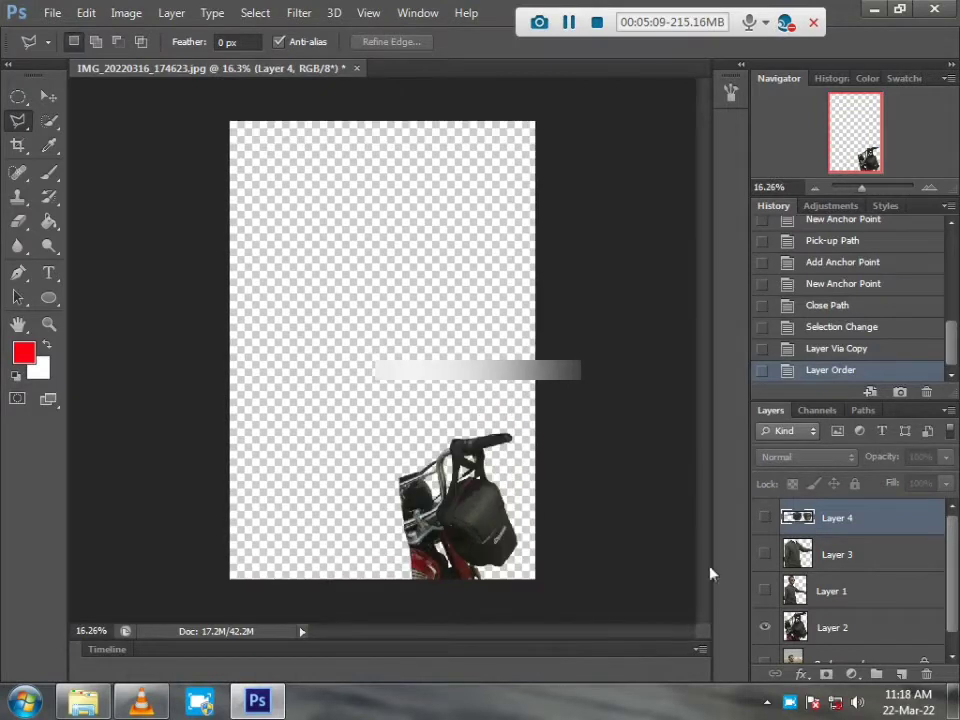
{"action": "left_click", "coordinate": [765, 627], "text": "alt"}
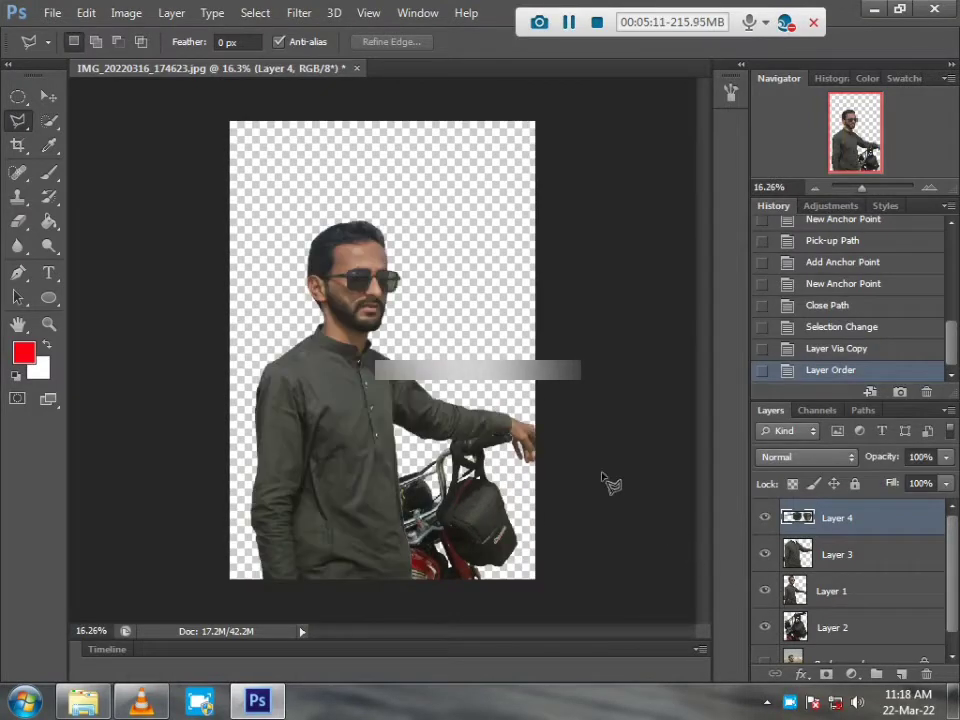
{"action": "scroll", "coordinate": [385, 270], "scroll_direction": "down", "scroll_amount": 1}
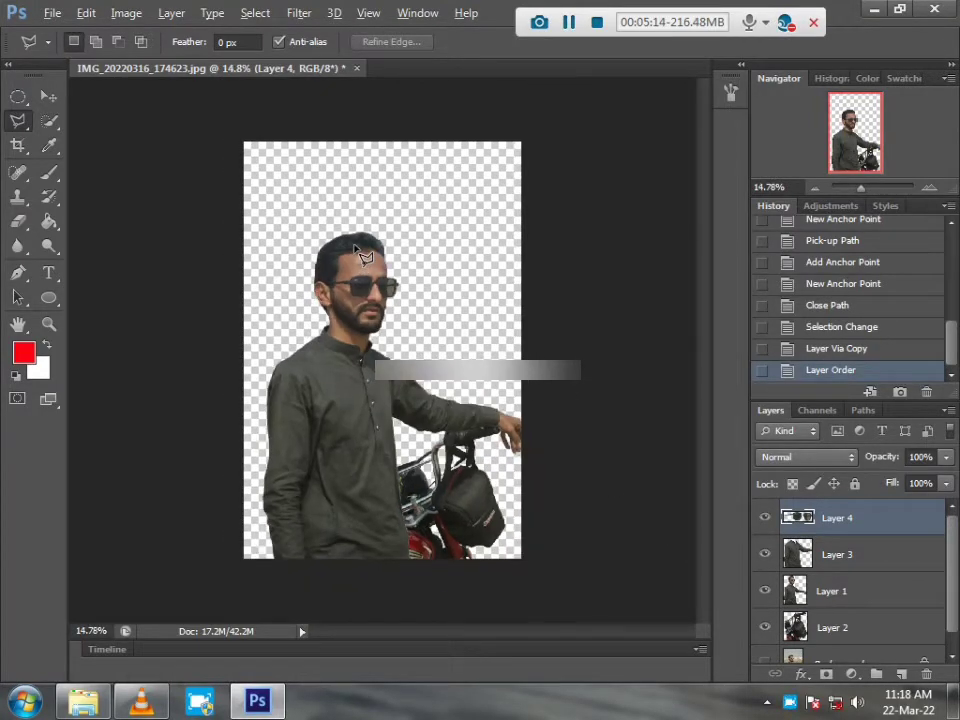
{"action": "scroll", "coordinate": [385, 270], "scroll_direction": "up", "scroll_amount": 1}
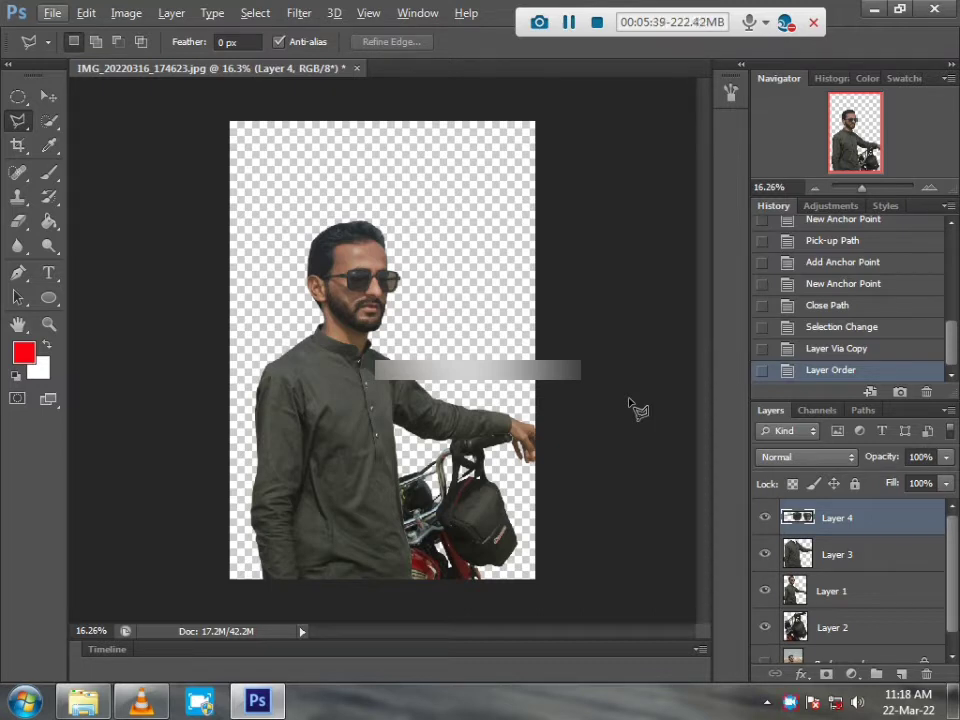
Load the outline of Layer 1 as a selection and add a new empty layer directly above it
{"action": "left_click", "coordinate": [845, 591]}
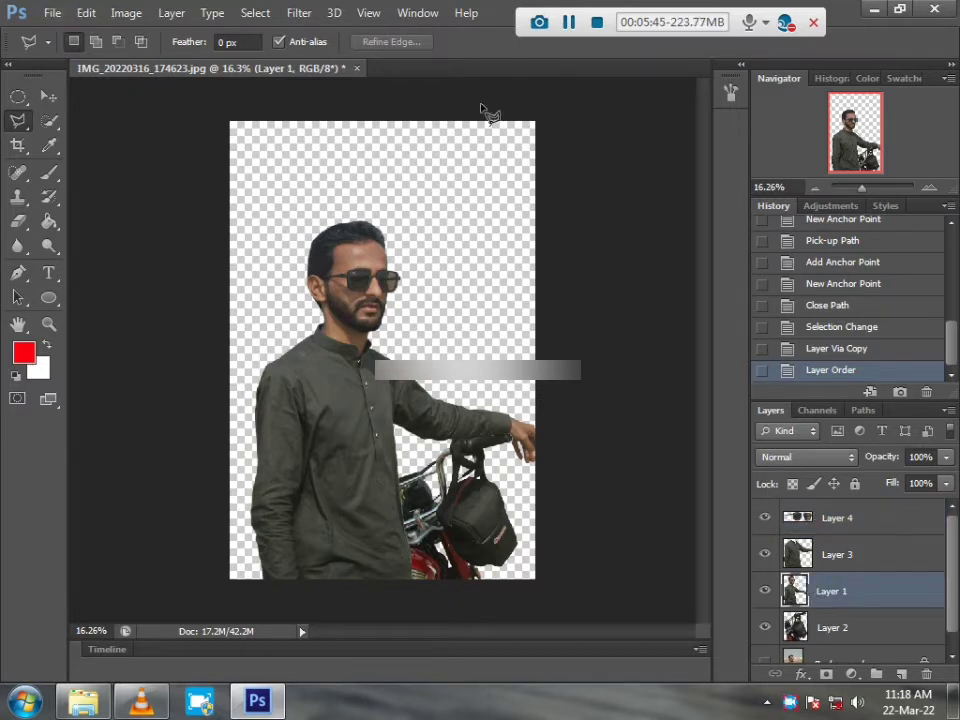
{"action": "left_click", "coordinate": [270, 12]}
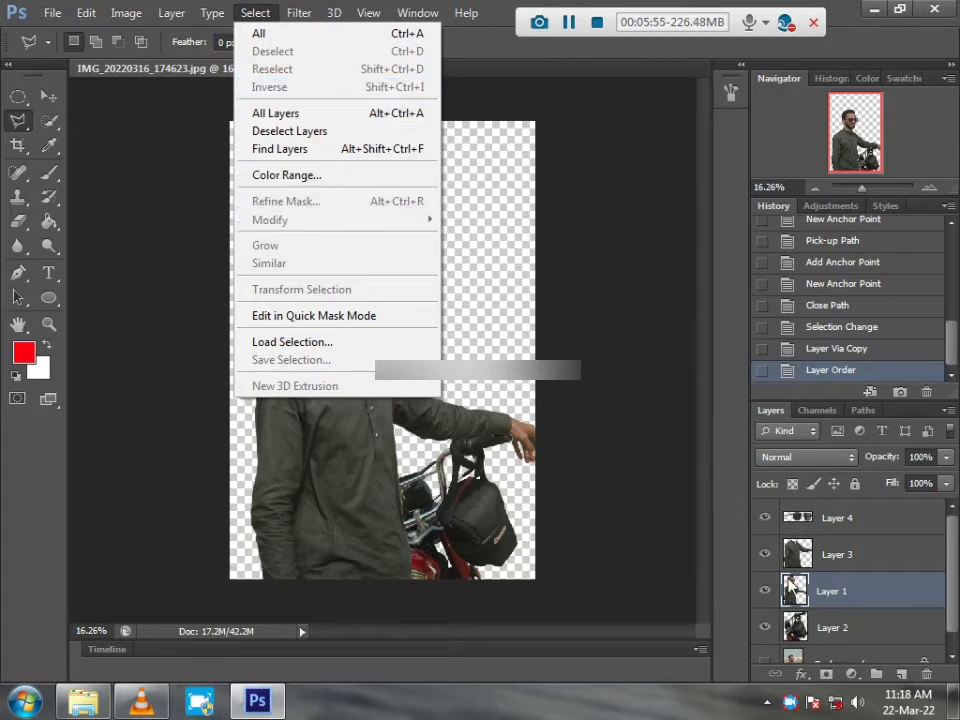
{"action": "left_click", "coordinate": [800, 590]}
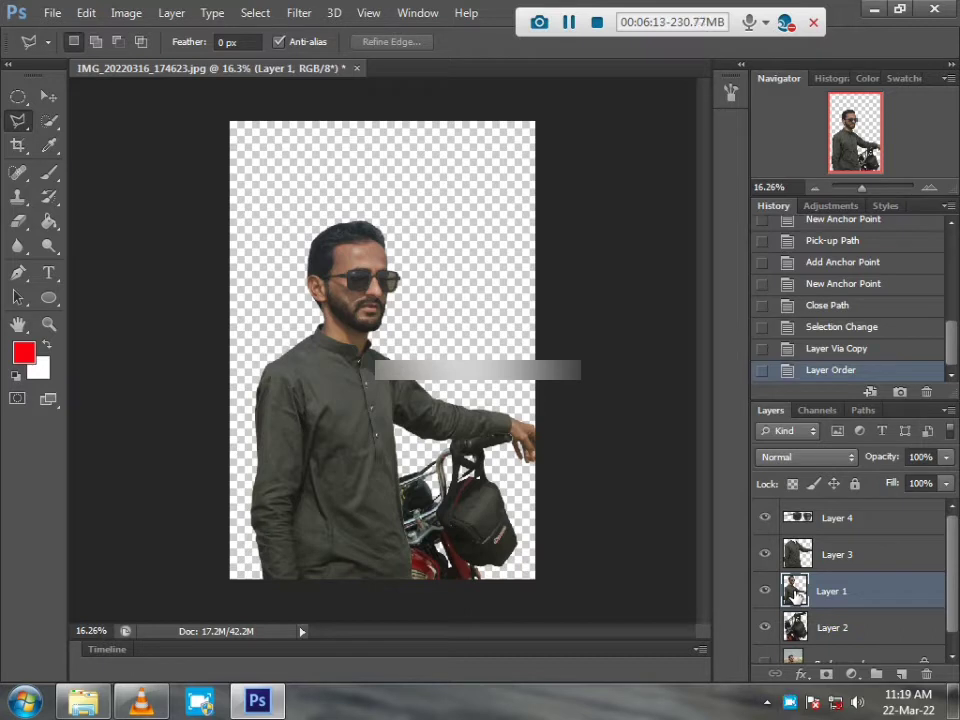
{"action": "left_click", "coordinate": [795, 591], "text": "ctrl"}
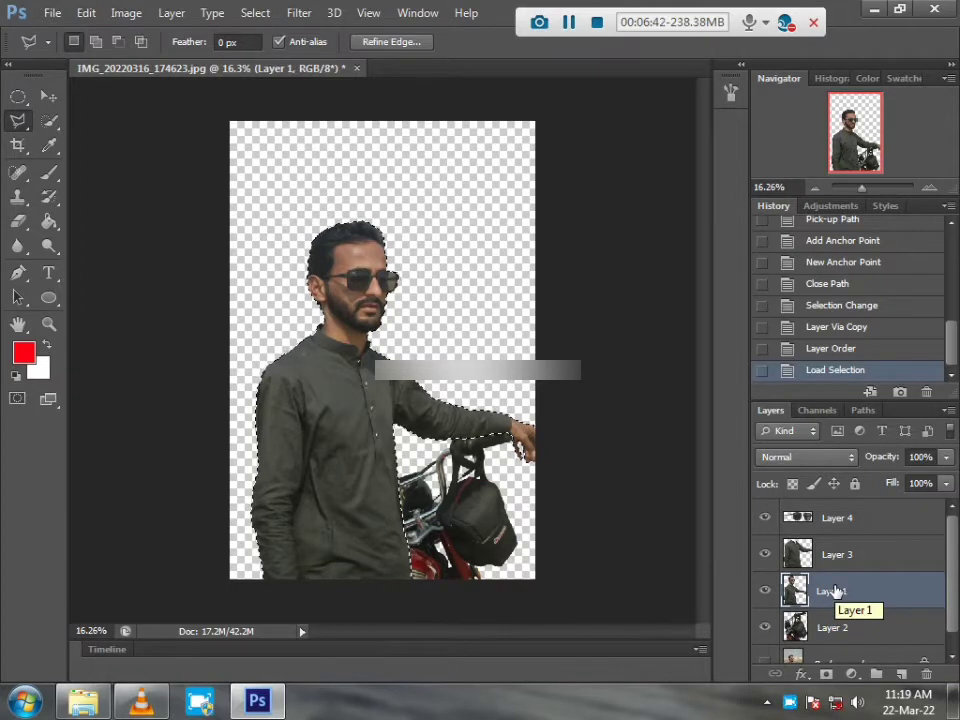
{"action": "left_click", "coordinate": [903, 677]}
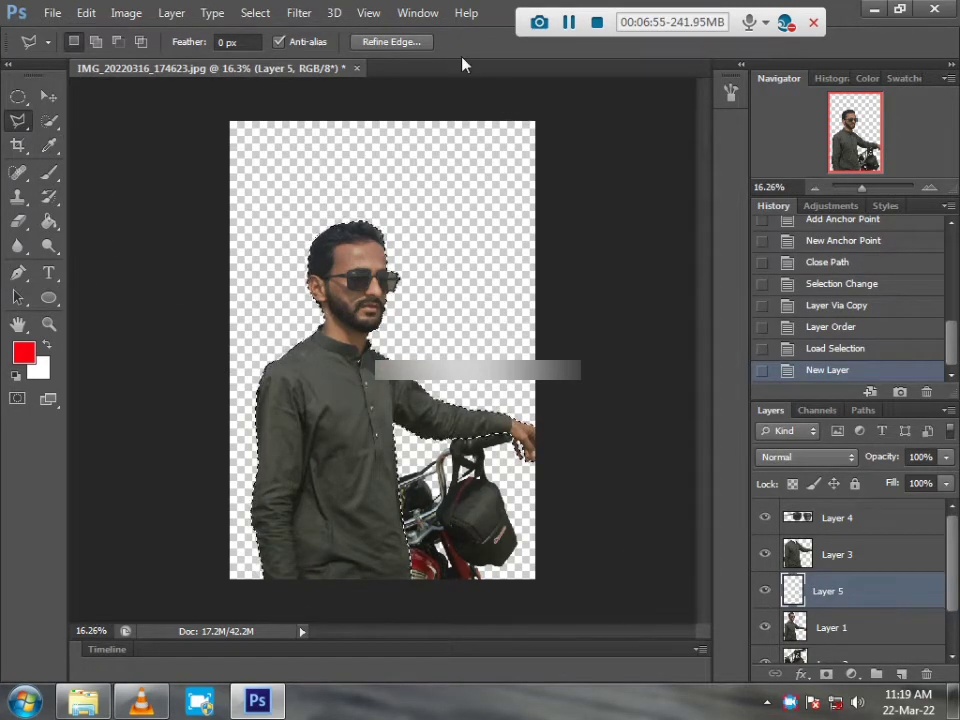
Switch to the Mixer Brush tool with Sample All Layers enabled
{"action": "left_click", "coordinate": [48, 172]}
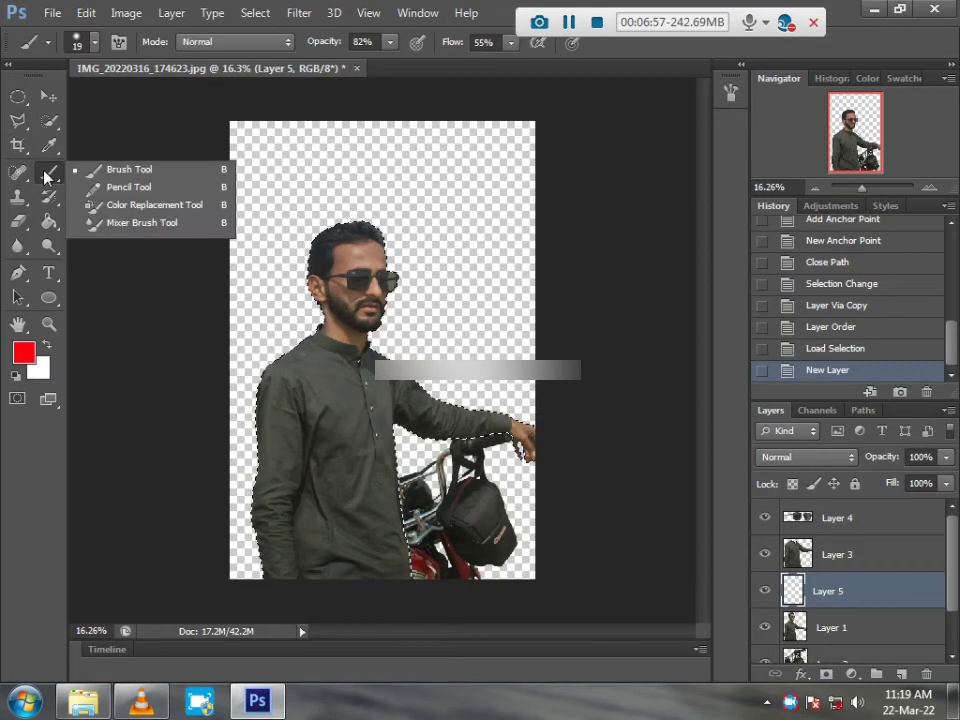
{"action": "left_click", "coordinate": [110, 222]}
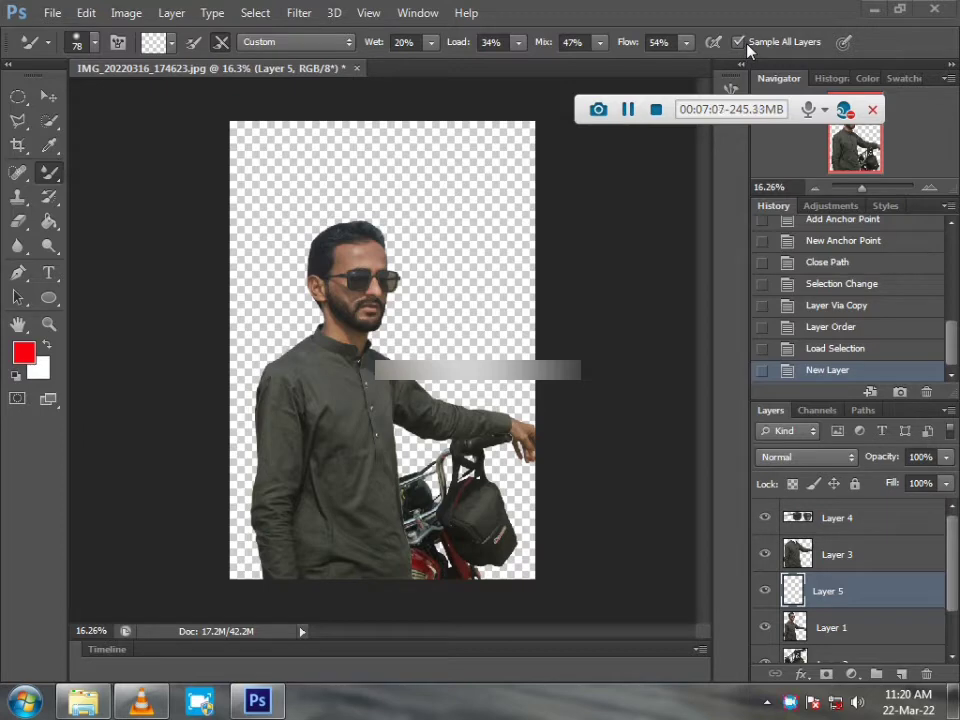
{"action": "left_click", "coordinate": [742, 43]}
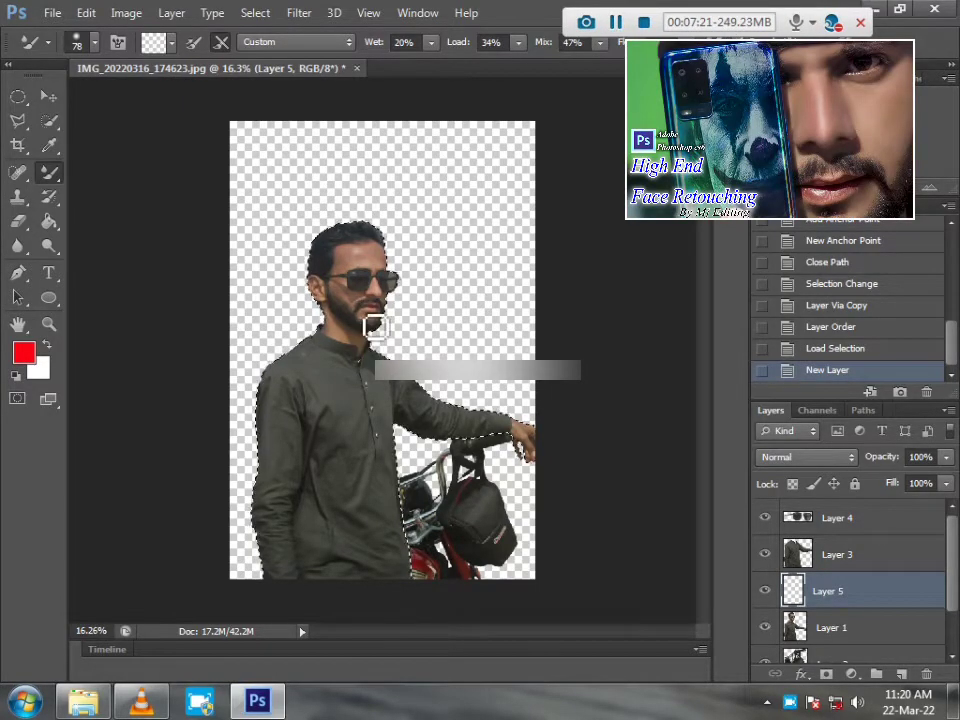
Smooth the skin on the right half and centre of the man's forehead with the Mixer Brush, reducing its size to 73 px
{"action": "scroll", "coordinate": [352, 254], "scroll_direction": "up", "scroll_amount": 3}
{"action": "scroll", "coordinate": [356, 248], "scroll_direction": "up", "scroll_amount": 3}
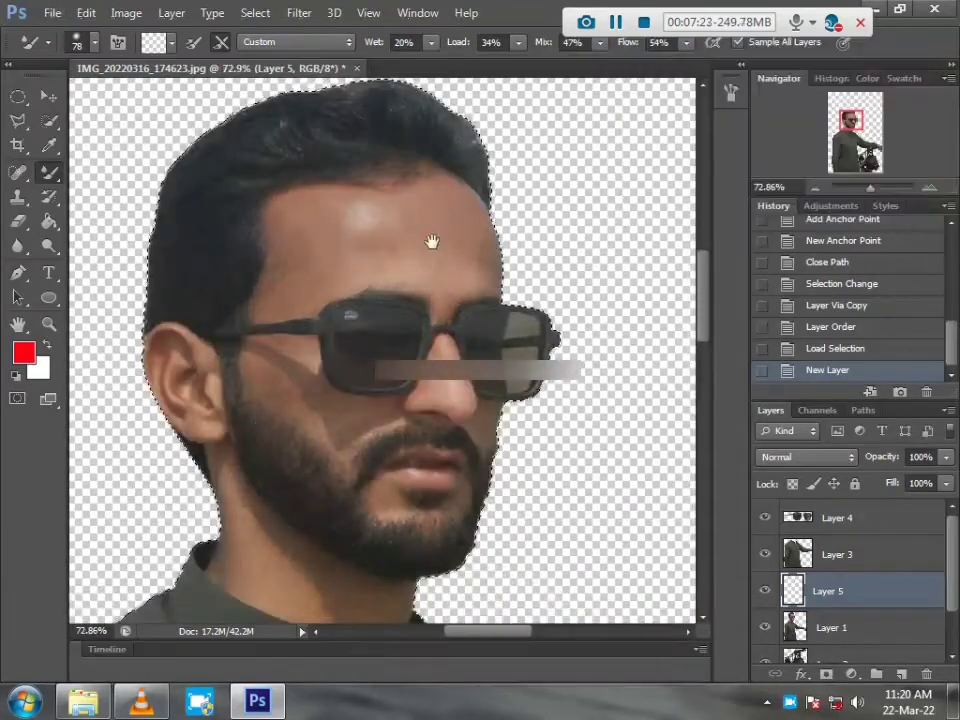
{"action": "scroll", "coordinate": [456, 298], "scroll_direction": "up", "scroll_amount": 1}
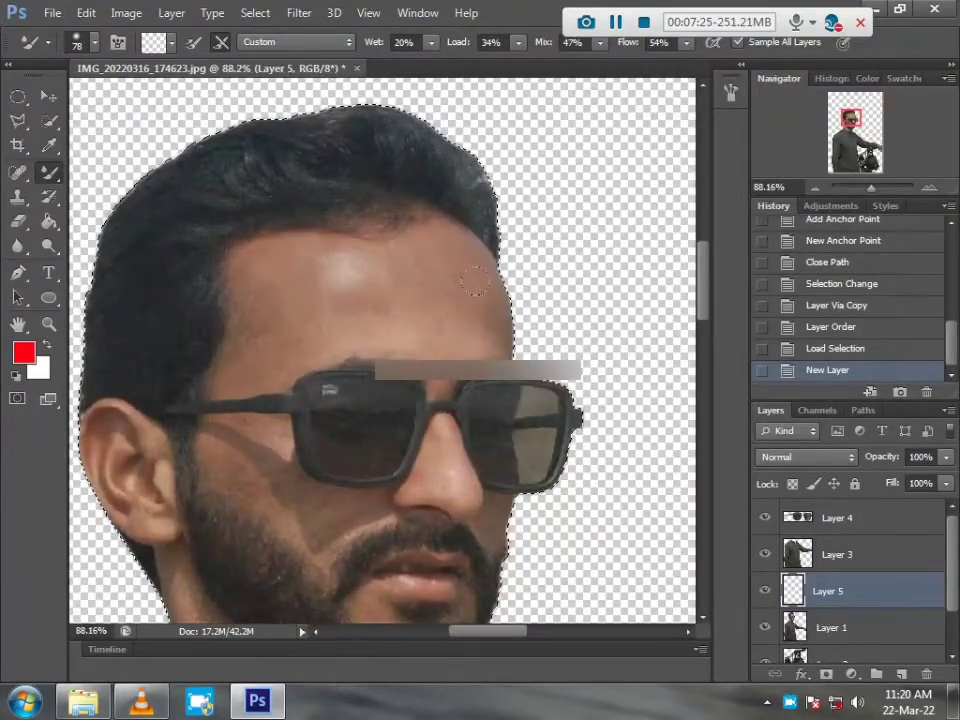
{"action": "mouse_move", "coordinate": [485, 313]}
{"action": "left_mouse_down"}
{"action": "mouse_move", "coordinate": [450, 247]}
{"action": "mouse_move", "coordinate": [425, 235]}
{"action": "mouse_move", "coordinate": [421, 246]}
{"action": "mouse_move", "coordinate": [437, 238]}
{"action": "mouse_move", "coordinate": [394, 264]}
{"action": "left_mouse_up"}
{"action": "right_click", "coordinate": [409, 287], "text": "alt"}
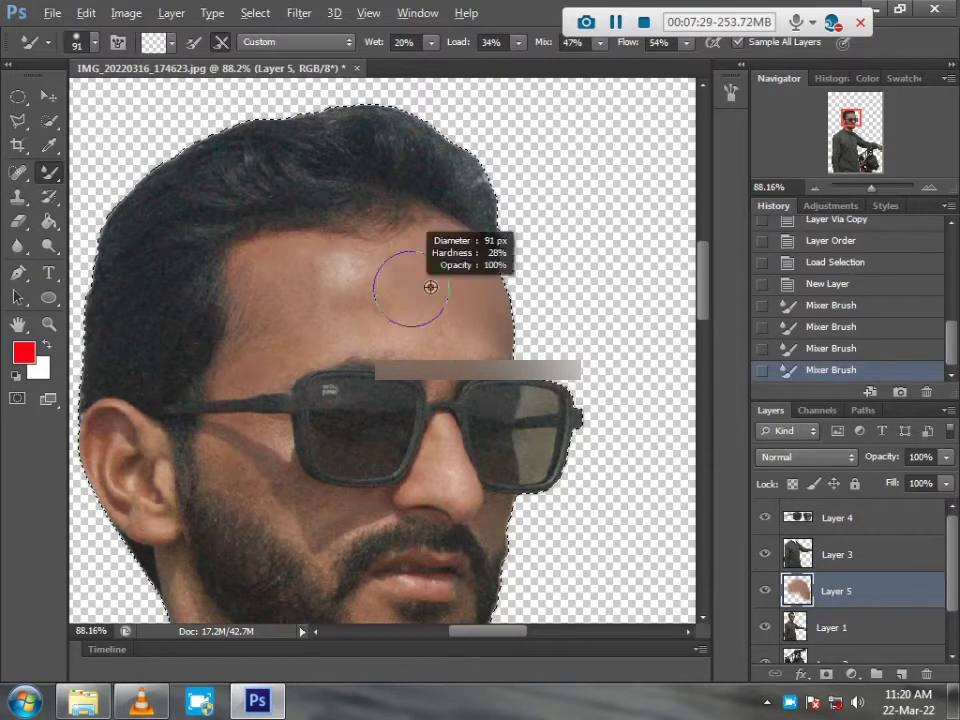
{"action": "right_click", "coordinate": [463, 296], "text": "alt"}
{"action": "mouse_move", "coordinate": [457, 302]}
{"action": "left_mouse_down"}
{"action": "mouse_move", "coordinate": [414, 345]}
{"action": "mouse_move", "coordinate": [394, 316]}
{"action": "left_mouse_up"}
{"action": "left_click_drag", "start_coordinate": [336, 280], "coordinate": [298, 266]}
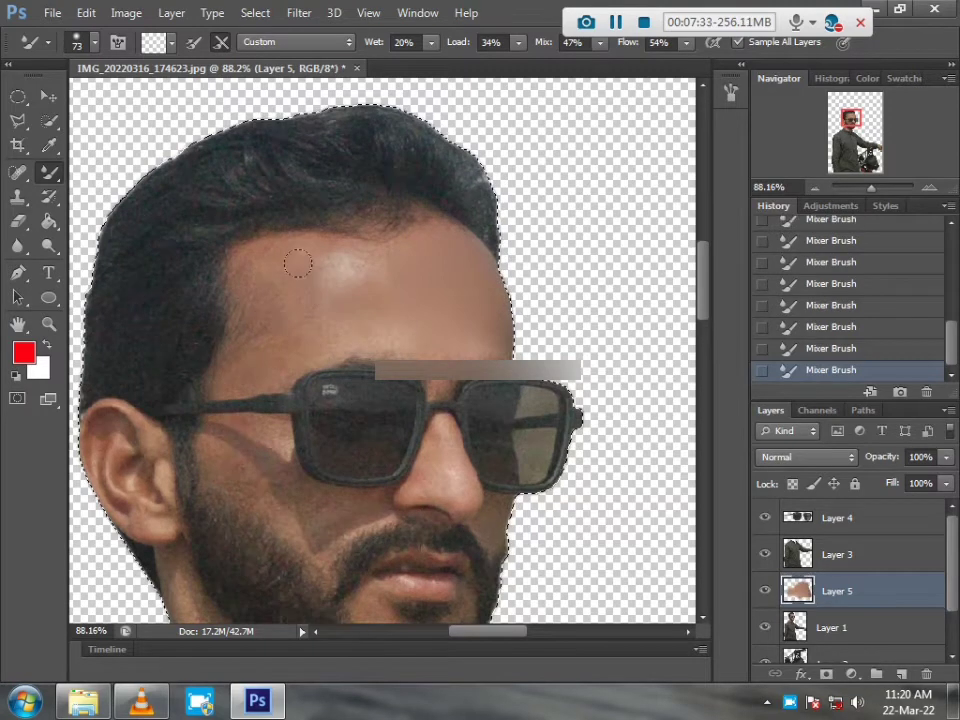
Blend the forehead's bright highlight and the skin towards the left hairline with a 98 px Mixer Brush
{"action": "right_click", "coordinate": [351, 270], "text": "alt"}
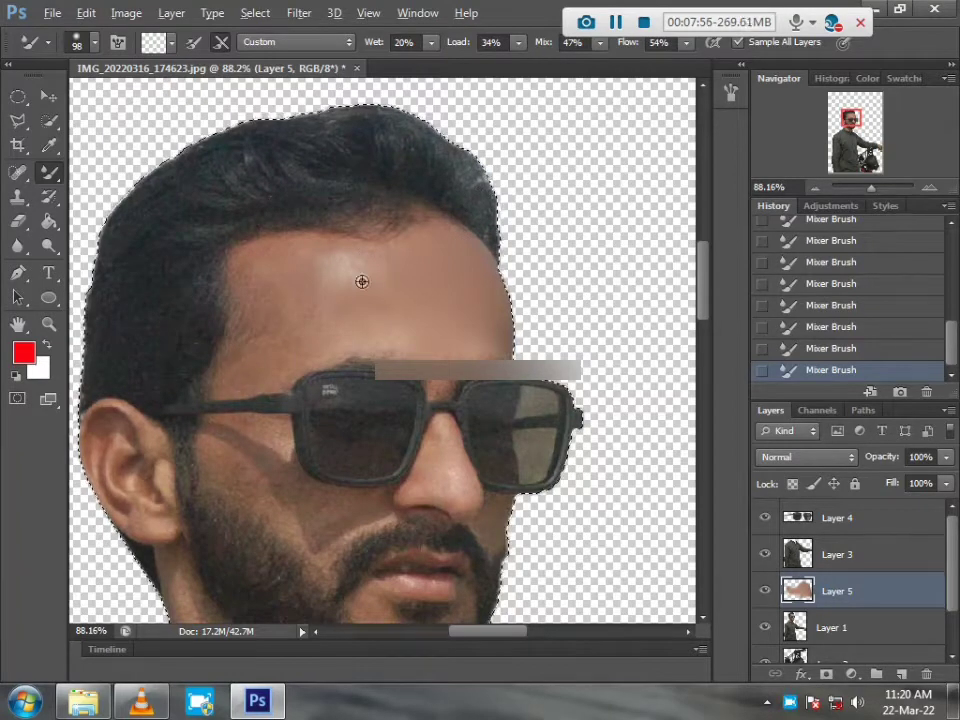
{"action": "left_click_drag", "start_coordinate": [362, 281], "coordinate": [339, 259]}
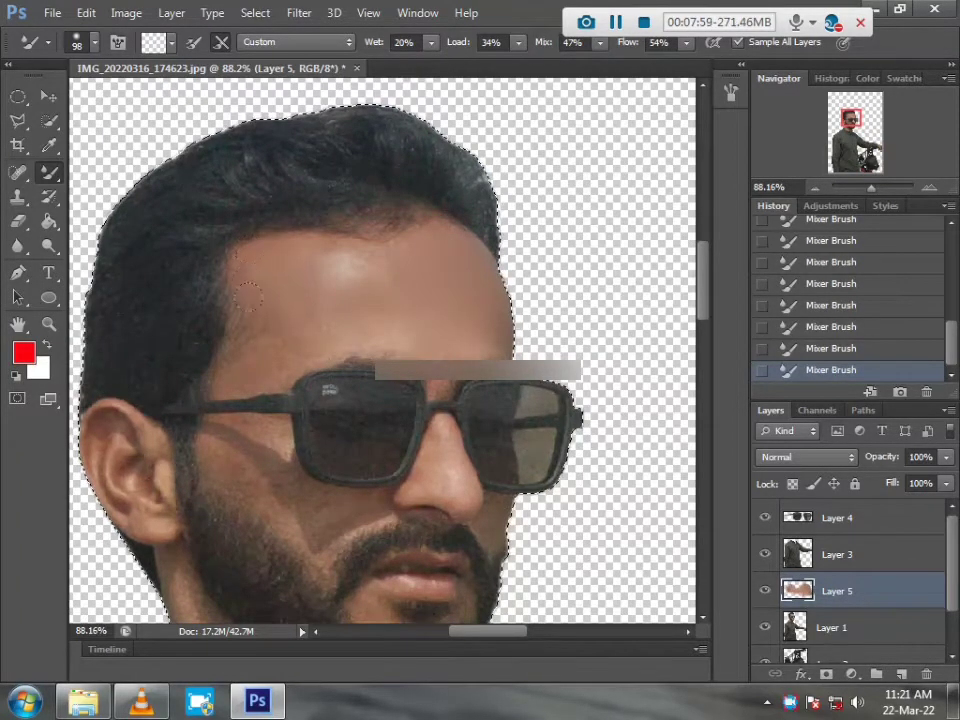
{"action": "right_click", "coordinate": [279, 330], "text": "alt"}
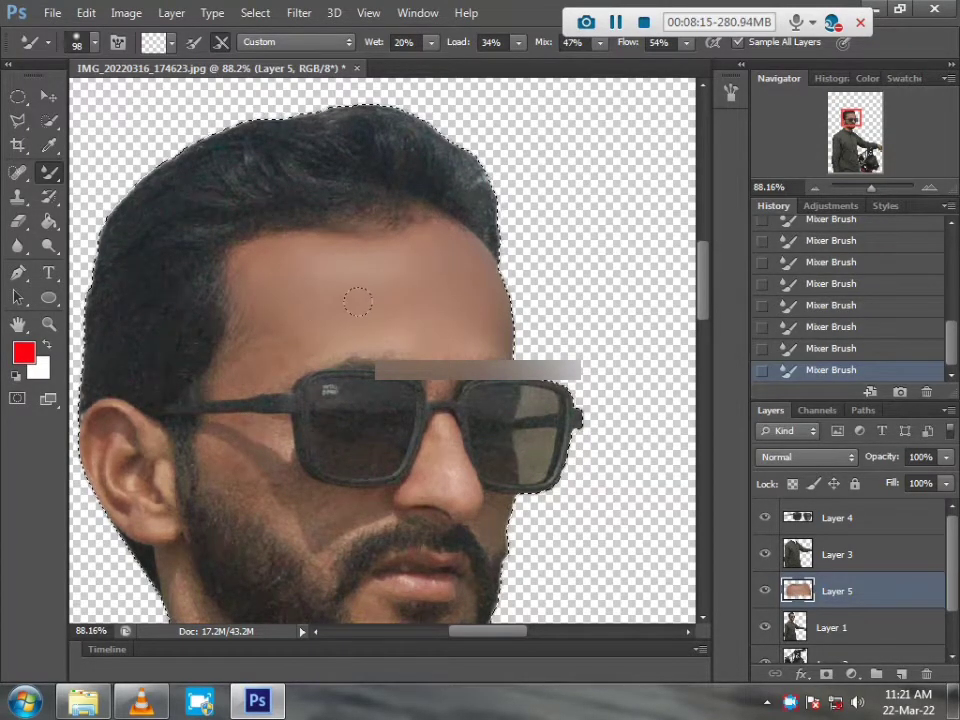
{"action": "scroll", "coordinate": [270, 340], "scroll_direction": "down", "scroll_amount": 3}
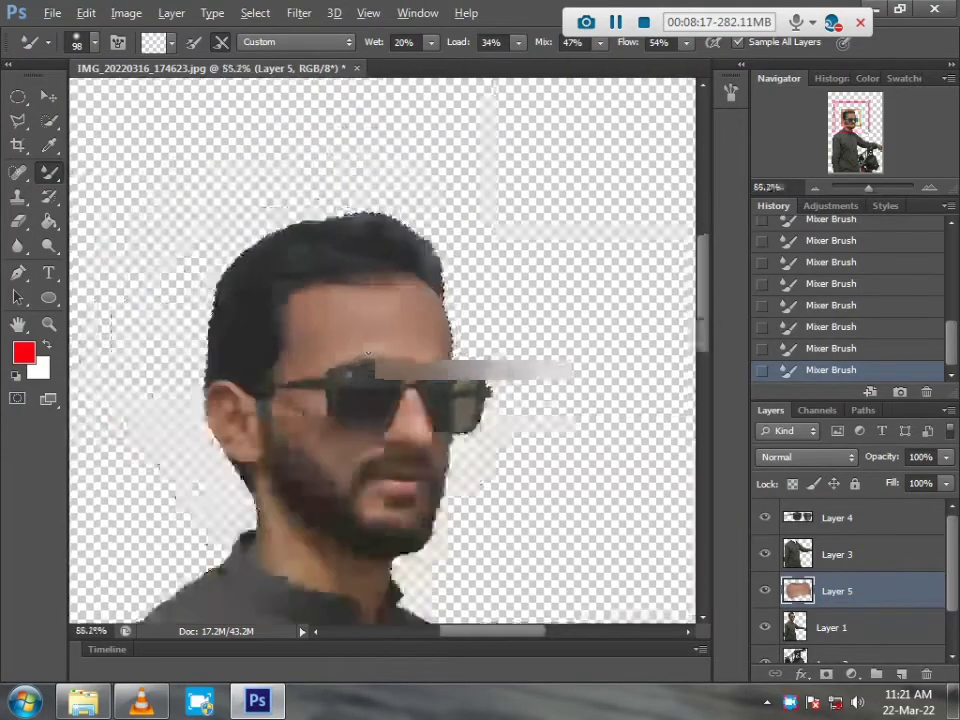
{"action": "scroll", "coordinate": [375, 311], "scroll_direction": "up", "scroll_amount": 3}
{"action": "scroll", "coordinate": [388, 332], "scroll_direction": "down", "scroll_amount": 1}
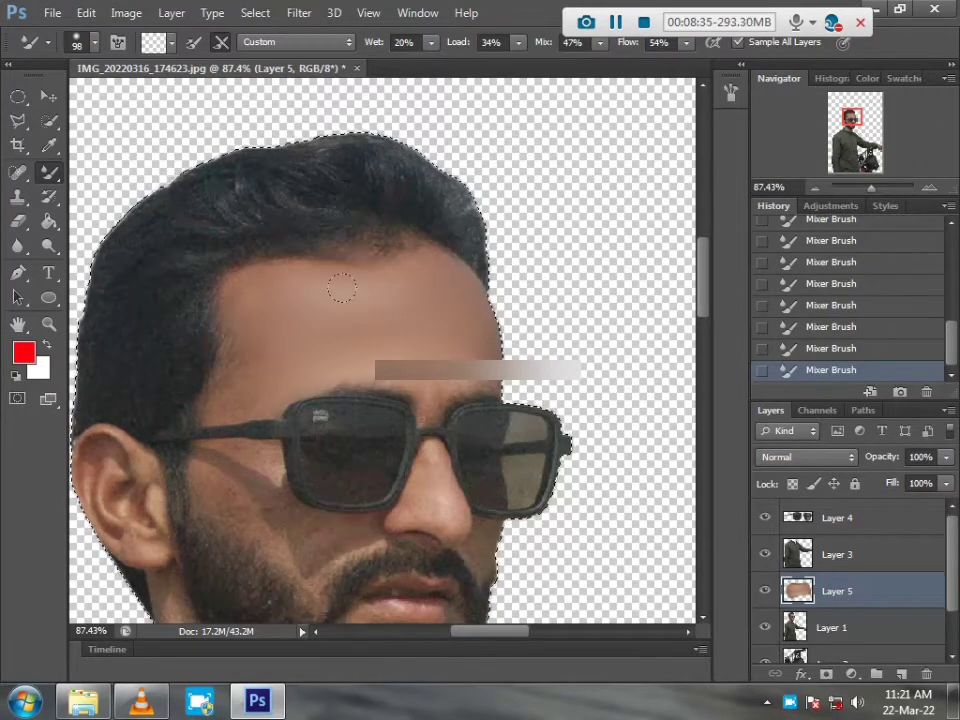
Smooth the skin between and above the eyebrows along the sunglasses' upper edge, using Mixer Brush sizes of 65, 38 and 53 px
{"action": "scroll", "coordinate": [334, 317], "scroll_direction": "down", "scroll_amount": 2}
{"action": "scroll", "coordinate": [460, 273], "scroll_direction": "up", "scroll_amount": 3}
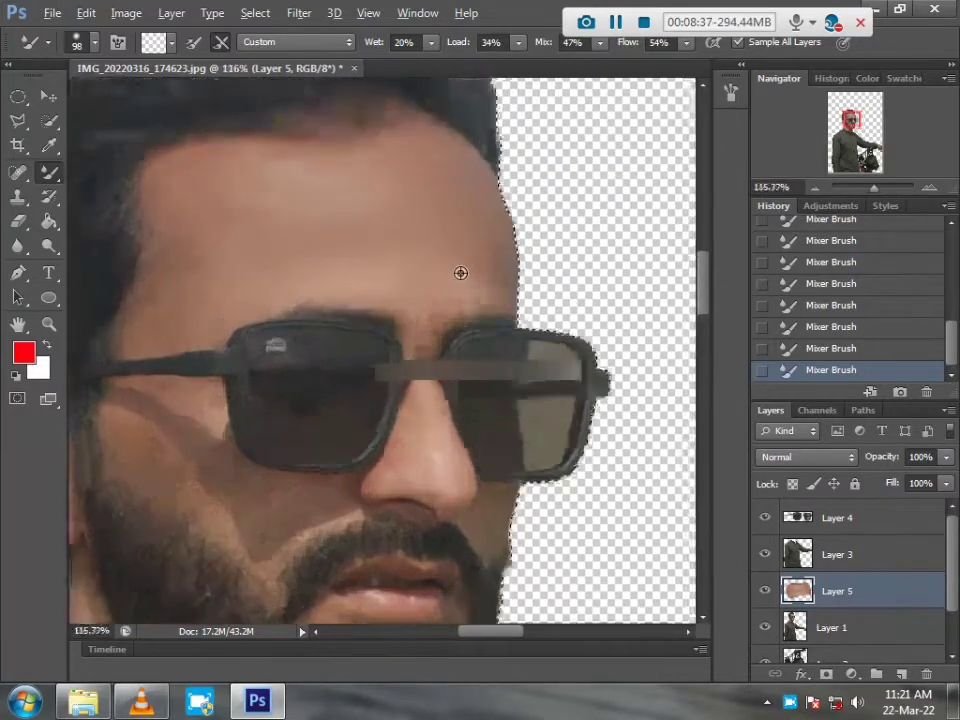
{"action": "right_click", "coordinate": [460, 273], "text": "alt"}
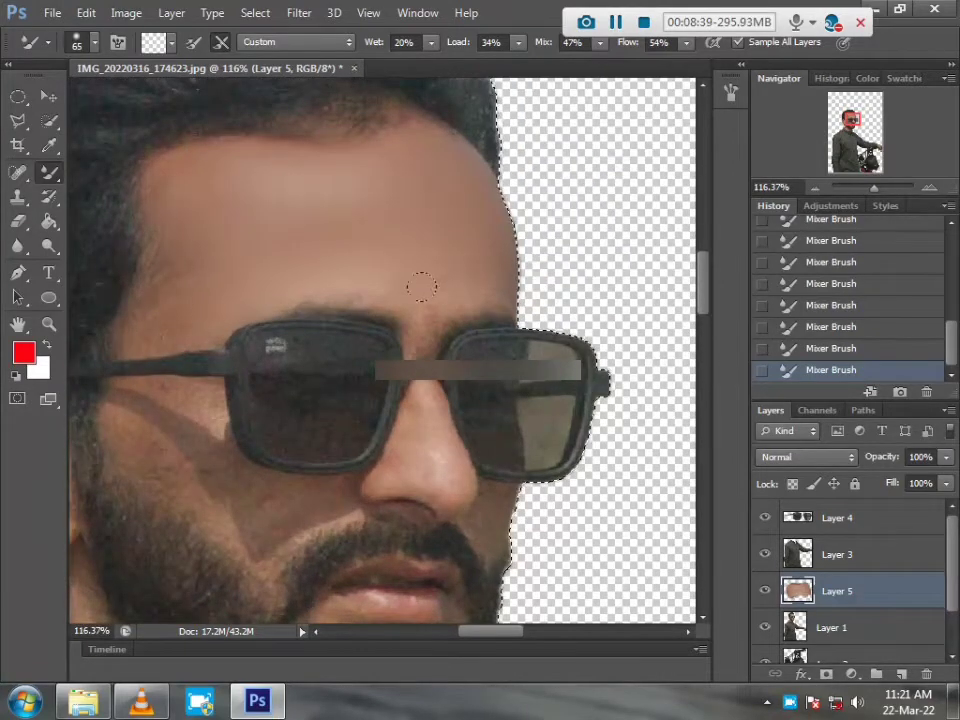
{"action": "right_click", "coordinate": [422, 279], "text": "alt"}
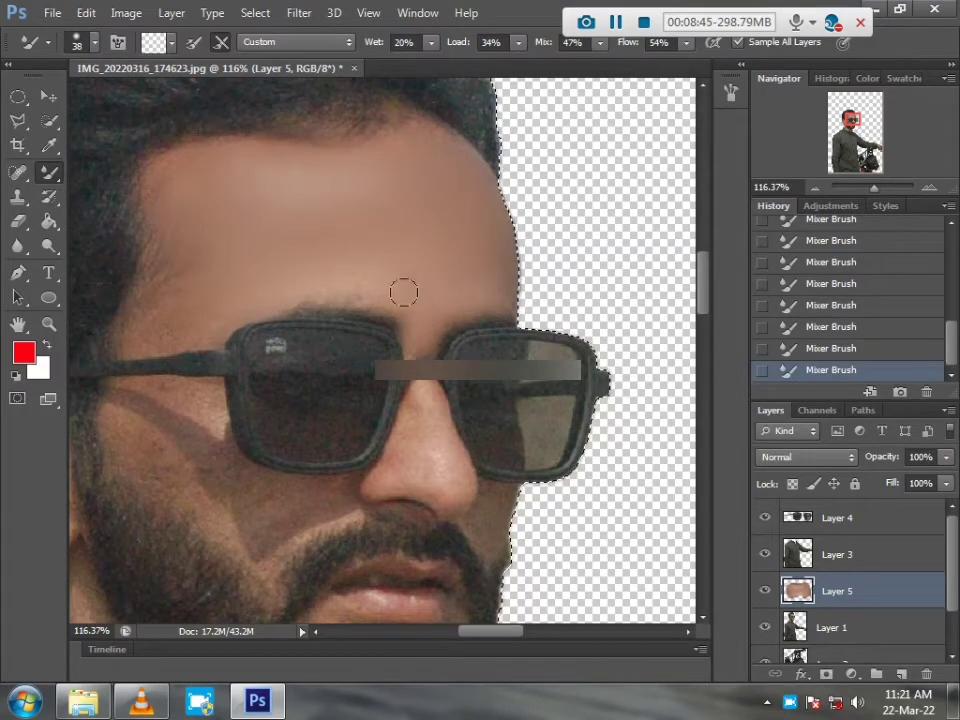
{"action": "left_click_drag", "start_coordinate": [322, 289], "coordinate": [403, 251]}
{"action": "right_click", "coordinate": [264, 273], "text": "alt"}
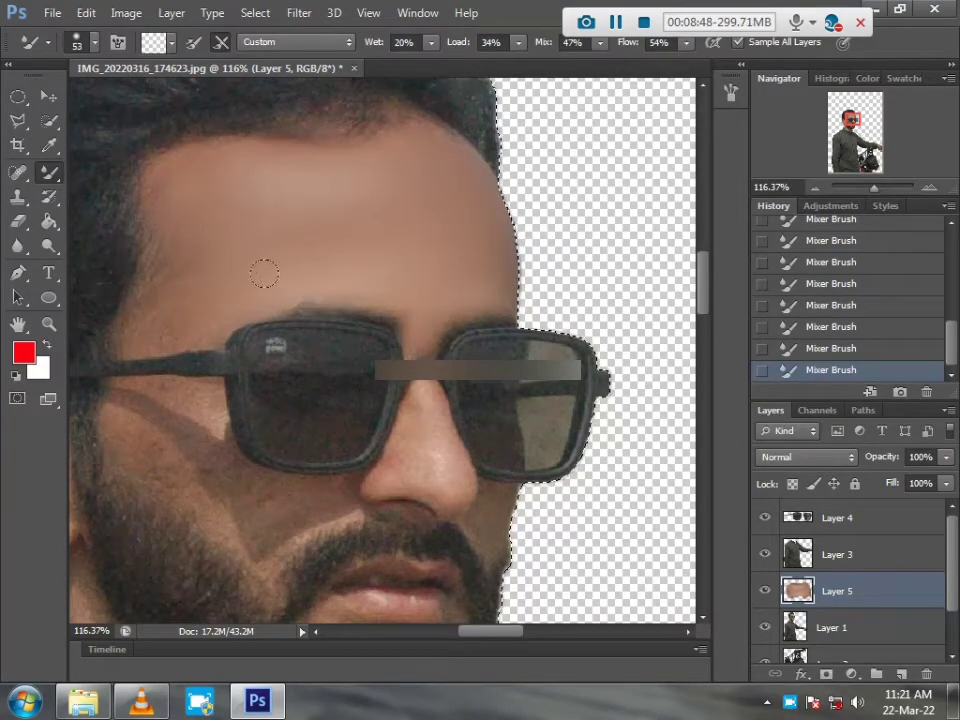
{"action": "left_click_drag", "start_coordinate": [249, 309], "coordinate": [320, 297]}
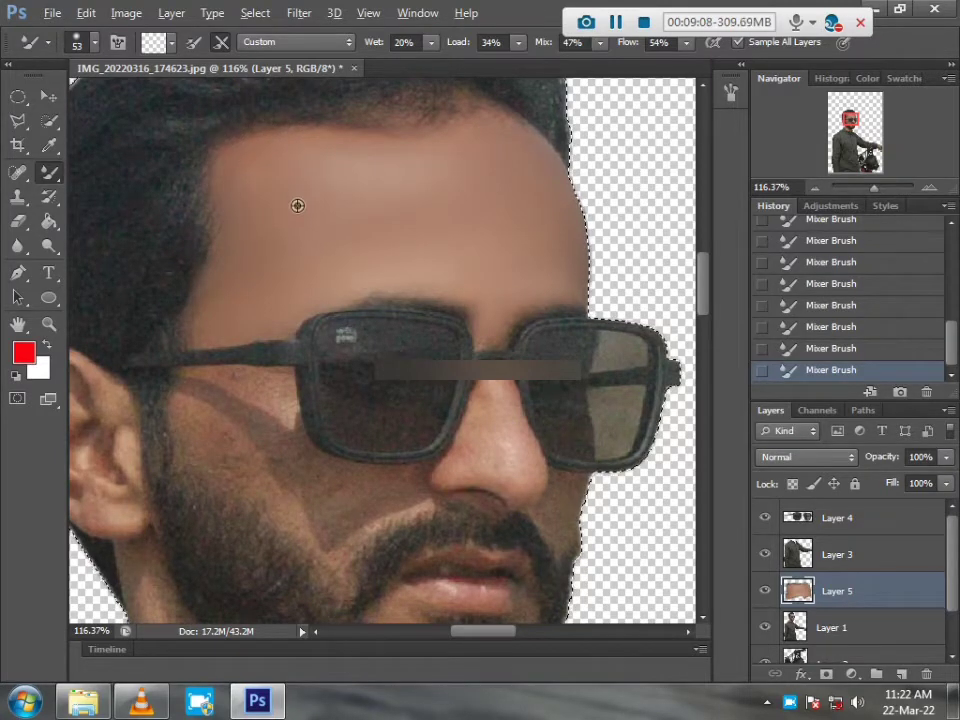
Smooth the cheek skin below the sunglasses' temple arm with the 53 px Mixer Brush
{"action": "scroll", "coordinate": [296, 206], "scroll_direction": "down", "scroll_amount": 3}
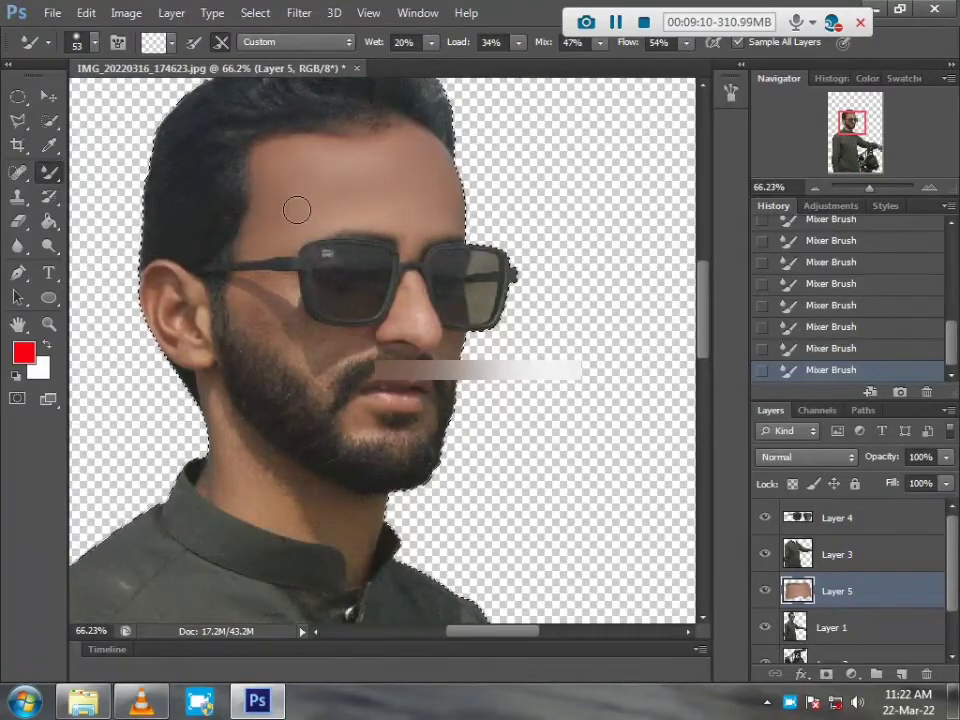
{"action": "scroll", "coordinate": [268, 311], "scroll_direction": "up", "scroll_amount": 2}
{"action": "mouse_move", "coordinate": [268, 311]}
{"action": "left_mouse_down"}
{"action": "mouse_move", "coordinate": [286, 300]}
{"action": "mouse_move", "coordinate": [268, 298]}
{"action": "mouse_move", "coordinate": [279, 292]}
{"action": "left_mouse_up"}
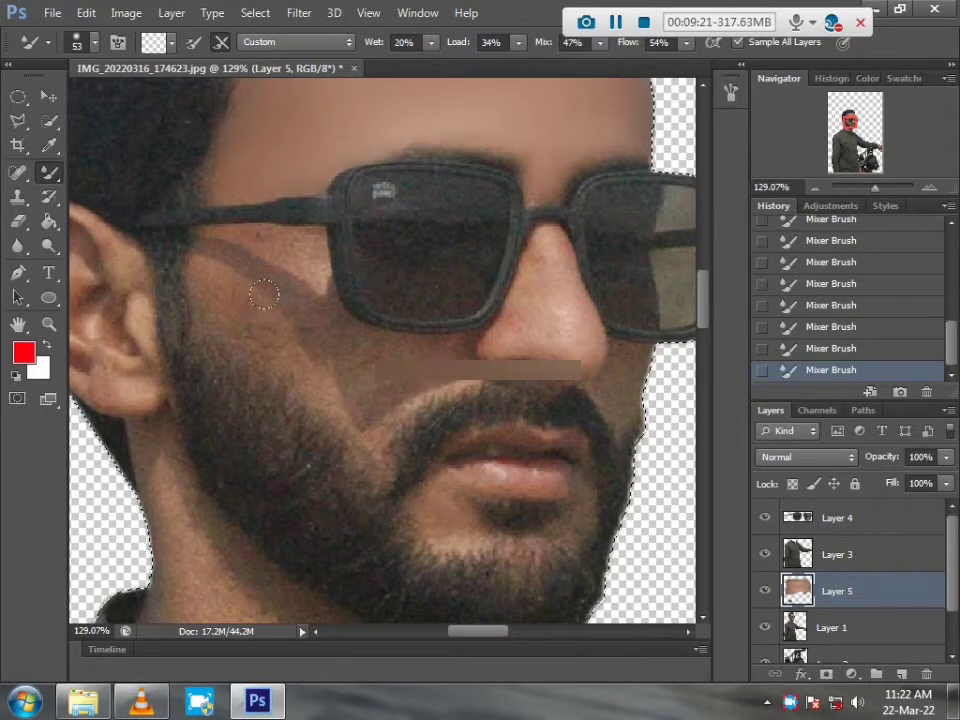
{"action": "left_click", "coordinate": [616, 21]}
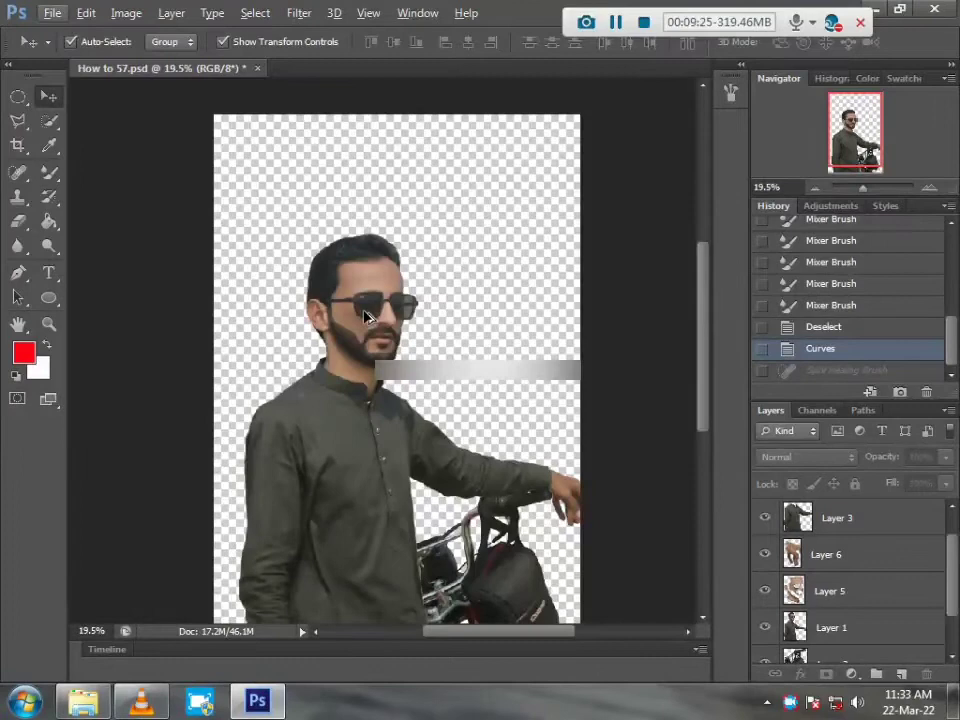
Make the Background layer visible and duplicate it
{"action": "scroll", "coordinate": [366, 316], "scroll_direction": "down", "scroll_amount": 1}
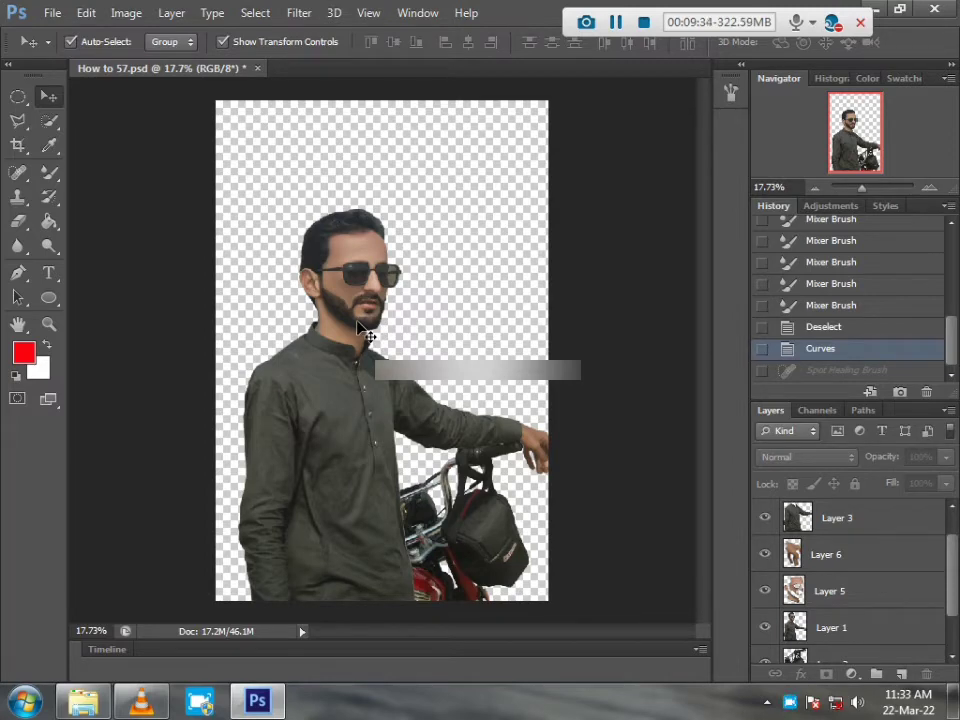
{"action": "scroll", "coordinate": [882, 586], "scroll_direction": "down", "scroll_amount": 2}
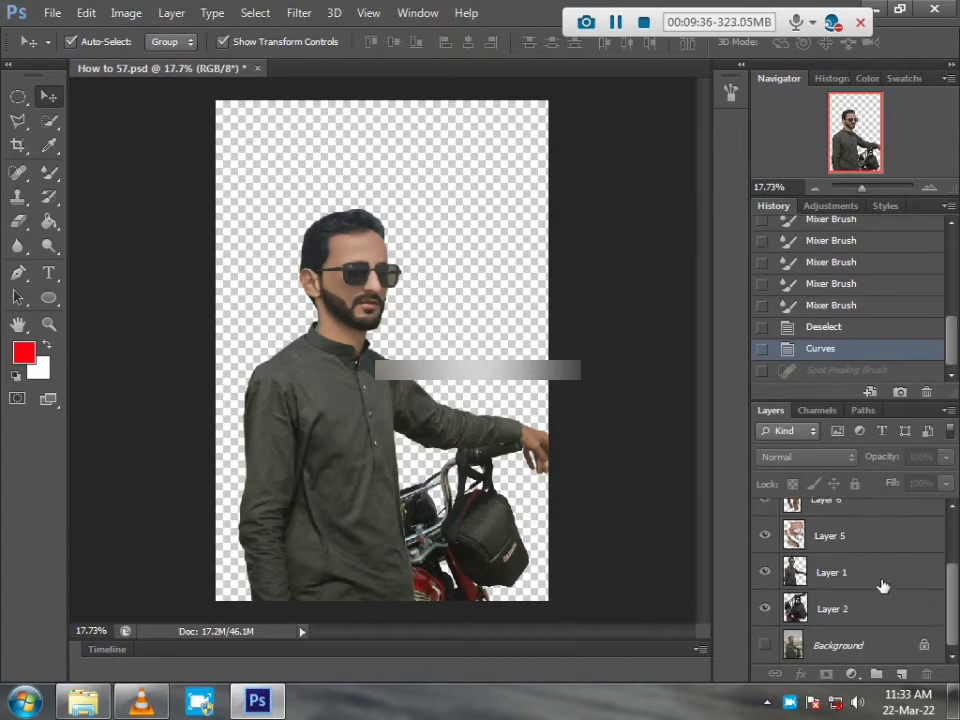
{"action": "left_click", "coordinate": [765, 645]}
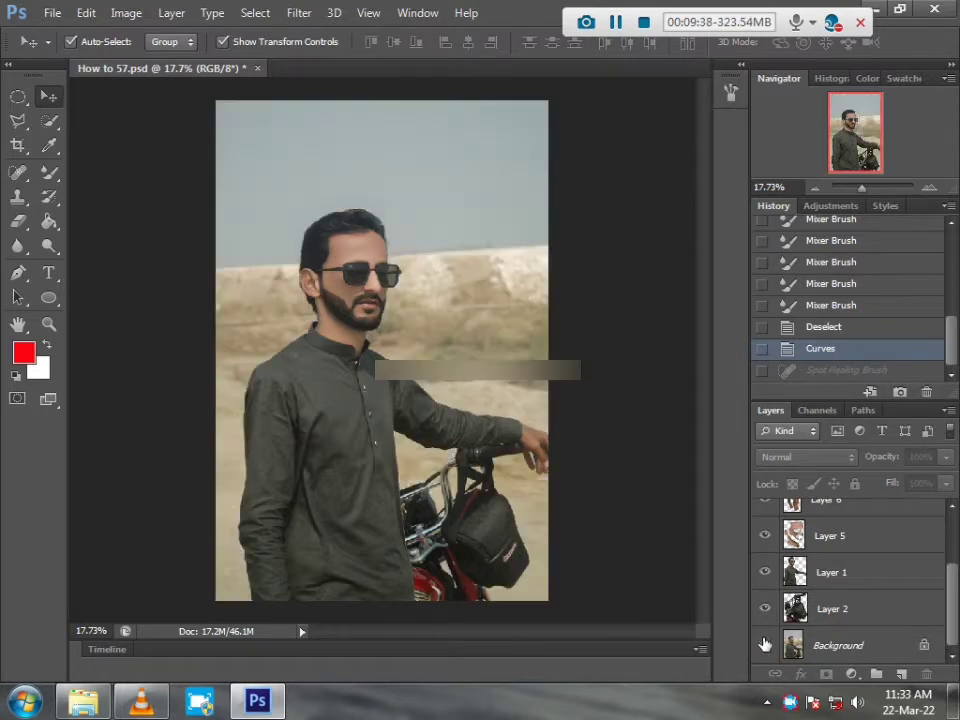
{"action": "left_click", "coordinate": [835, 650]}
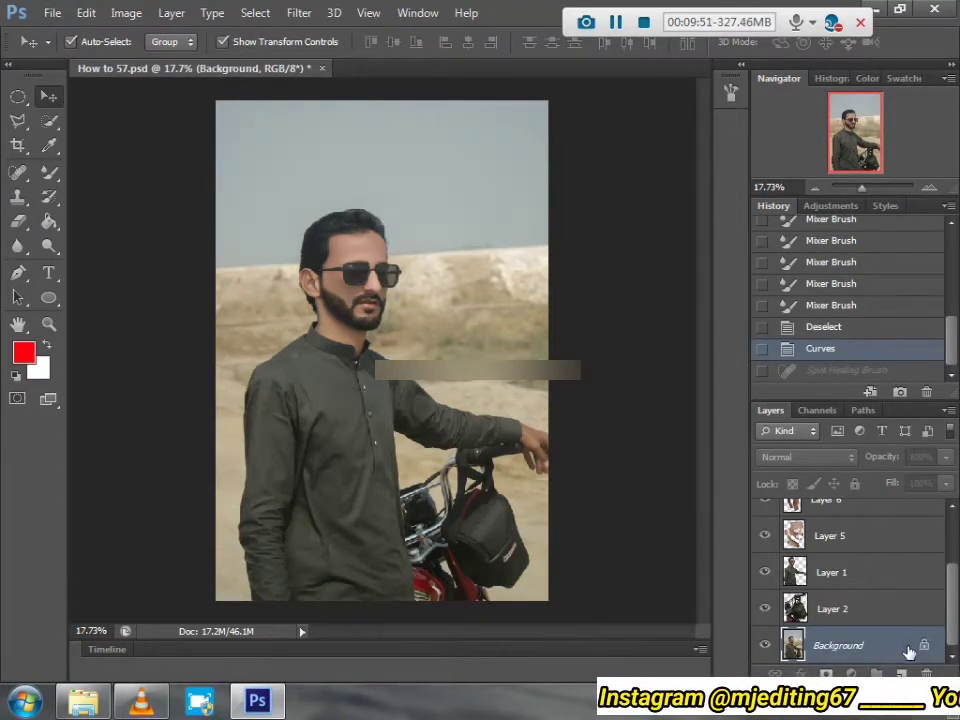
{"action": "left_click_drag", "start_coordinate": [909, 645], "coordinate": [901, 673]}
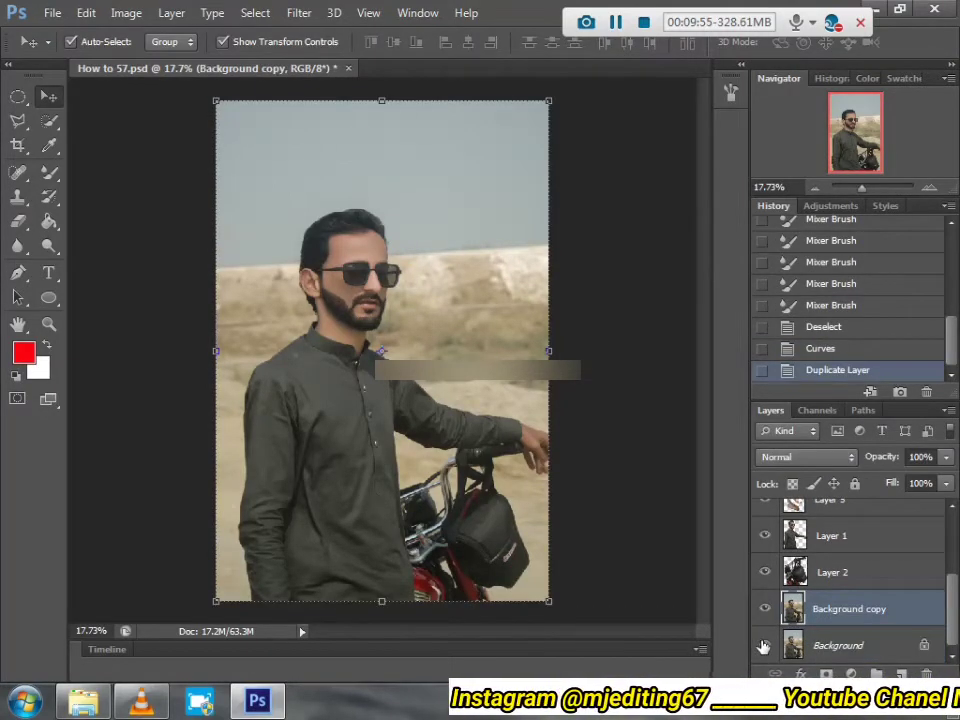
Hide the original Background layer and adjust the Background copy with Brightness/Contrast at brightness -39 and contrast 61
{"action": "left_click", "coordinate": [764, 645]}
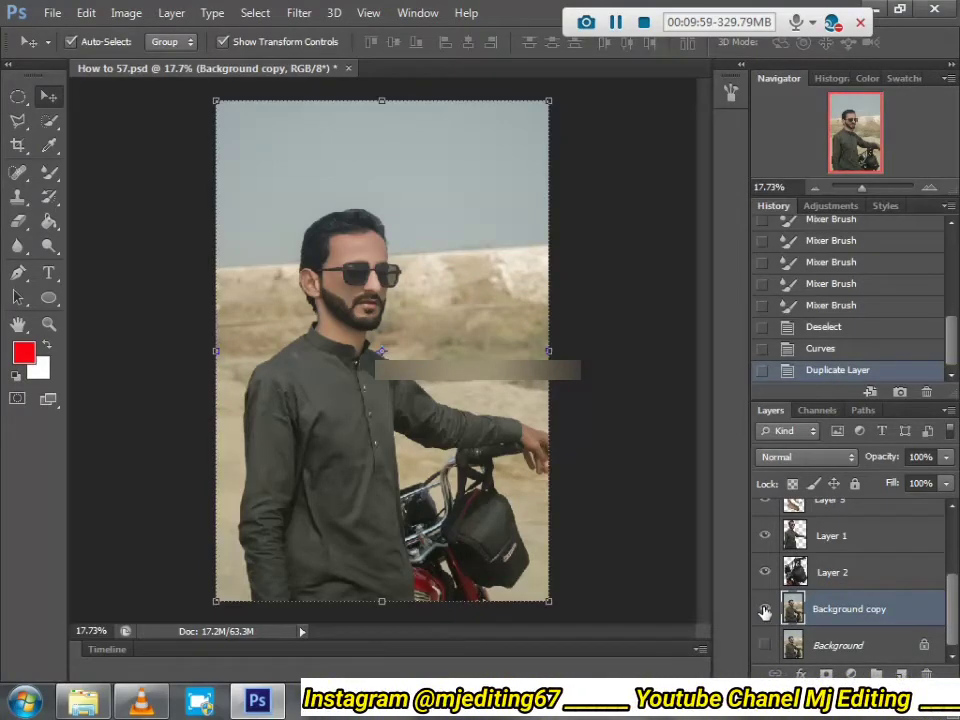
{"action": "left_click", "coordinate": [142, 12]}
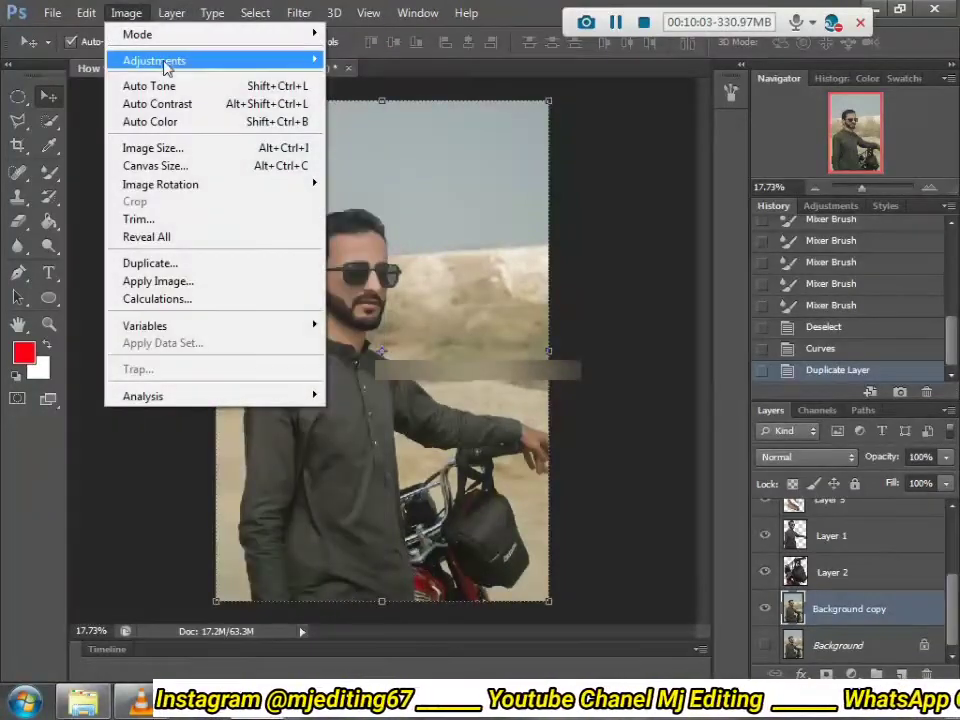
{"action": "mouse_move", "coordinate": [154, 60]}
{"action": "left_click", "coordinate": [378, 62]}
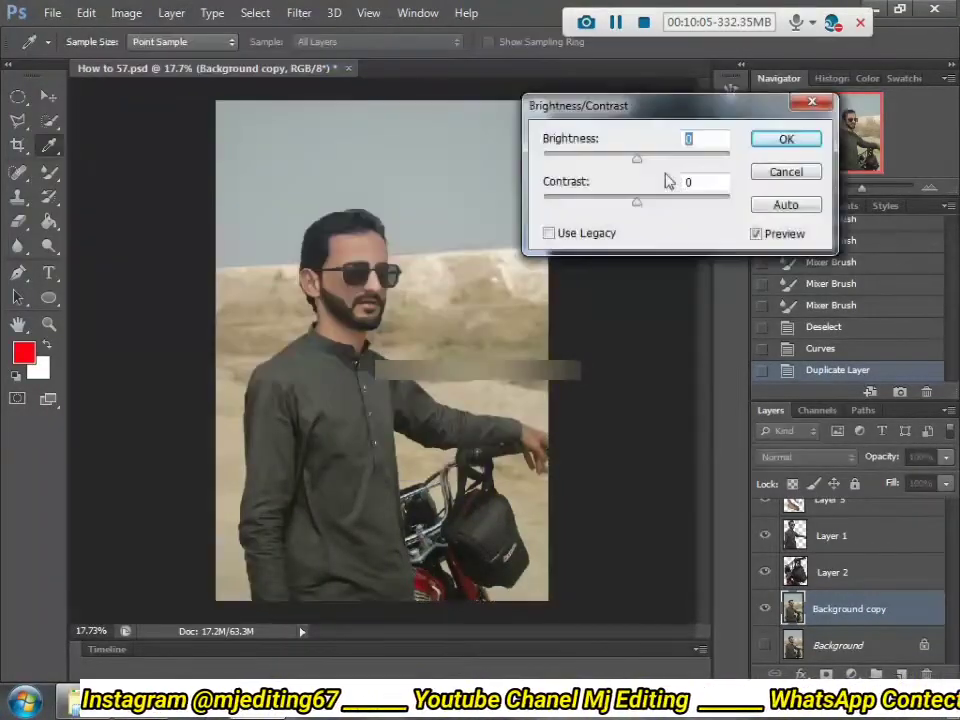
{"action": "left_click", "coordinate": [613, 157]}
{"action": "left_click_drag", "start_coordinate": [633, 198], "coordinate": [693, 204]}
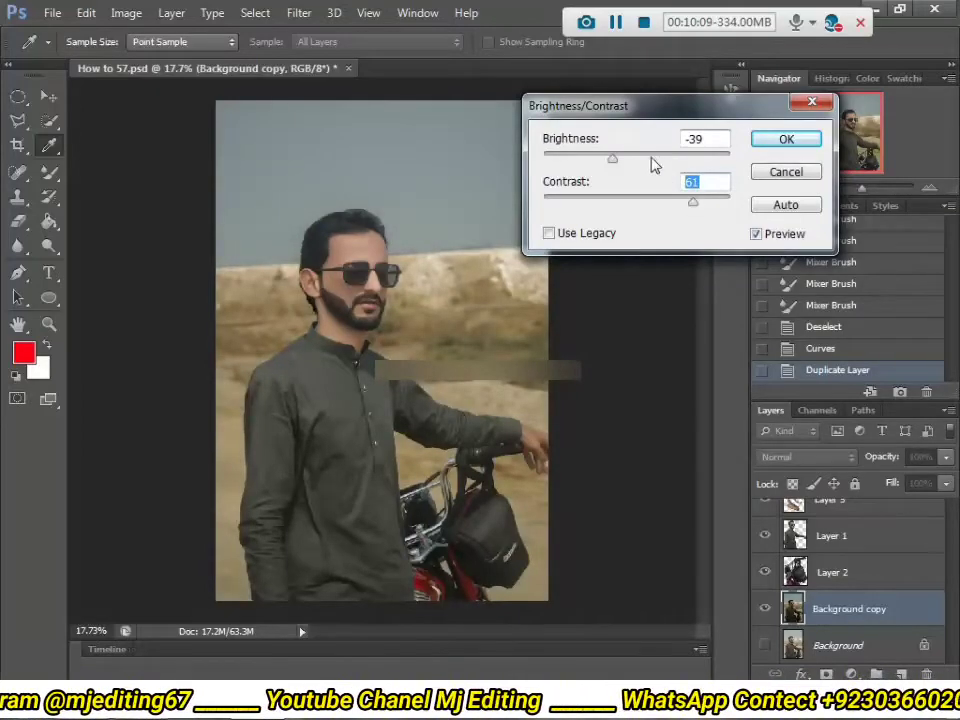
{"action": "left_click", "coordinate": [767, 147]}
{"action": "key", "text": "v"}
{"action": "left_click", "coordinate": [590, 287]}
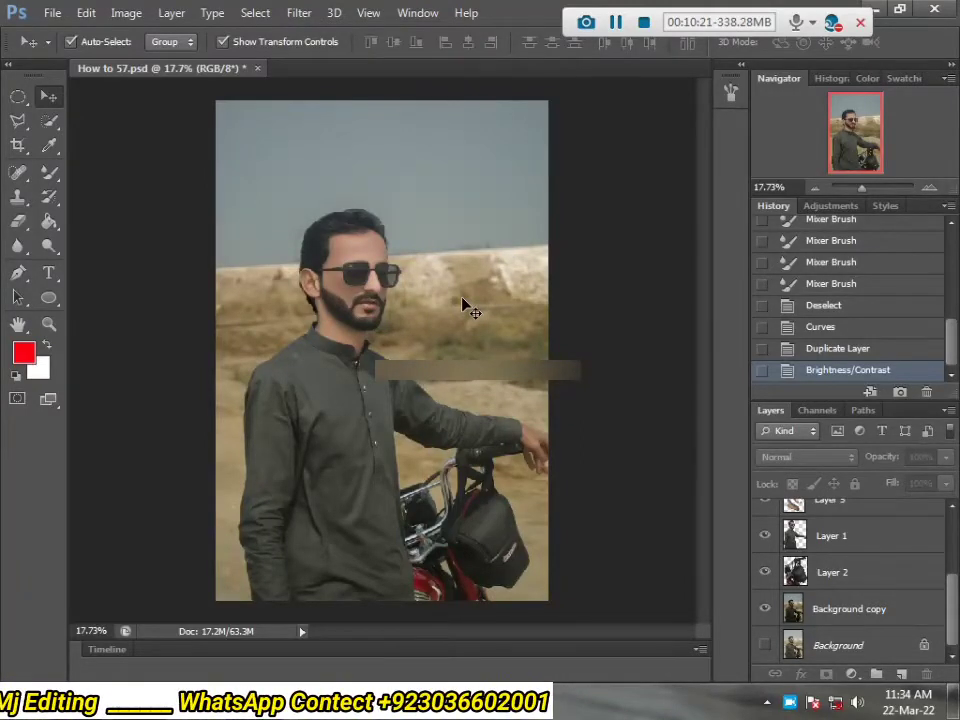
Smudge the Background copy around the man's sleeve, head and outstretched arm with a 363 px Smudge tool at 50% strength
{"action": "left_click", "coordinate": [18, 246]}
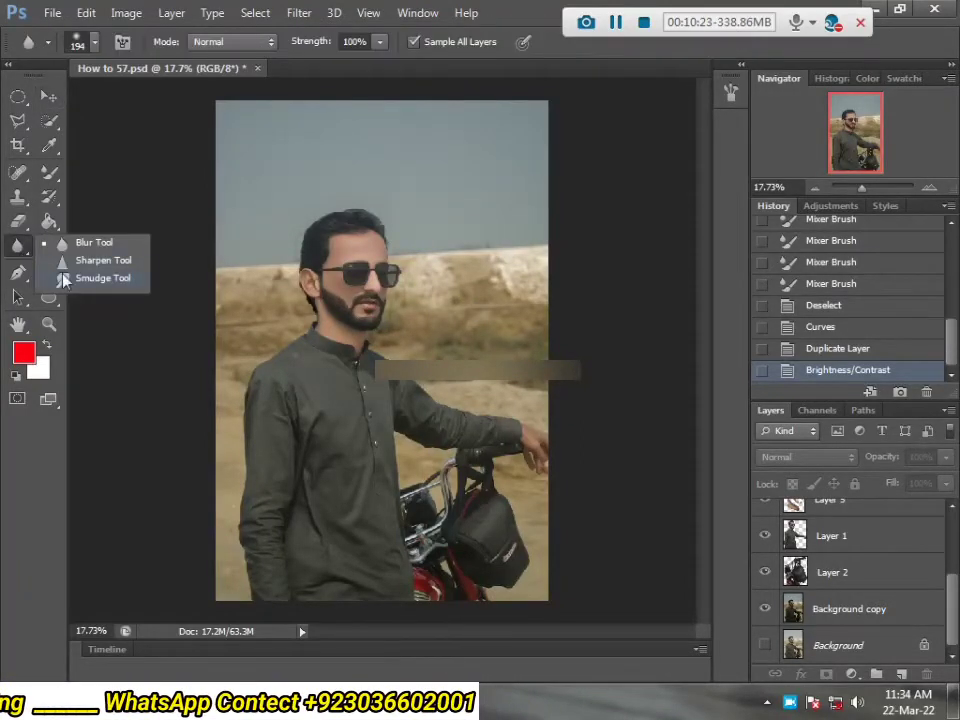
{"action": "left_click", "coordinate": [124, 284]}
{"action": "left_click", "coordinate": [887, 614]}
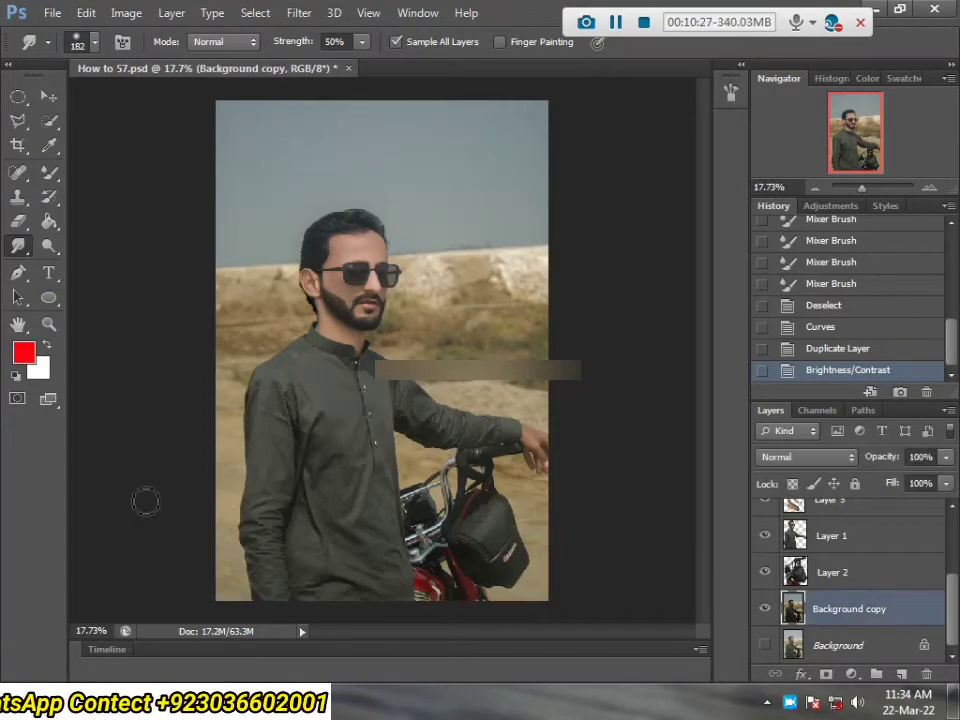
{"action": "mouse_move", "coordinate": [252, 360]}
{"action": "left_mouse_down", "text": "alt"}
{"action": "mouse_move", "coordinate": [265, 364]}
{"action": "mouse_move", "coordinate": [254, 350]}
{"action": "left_mouse_up", "text": "alt"}
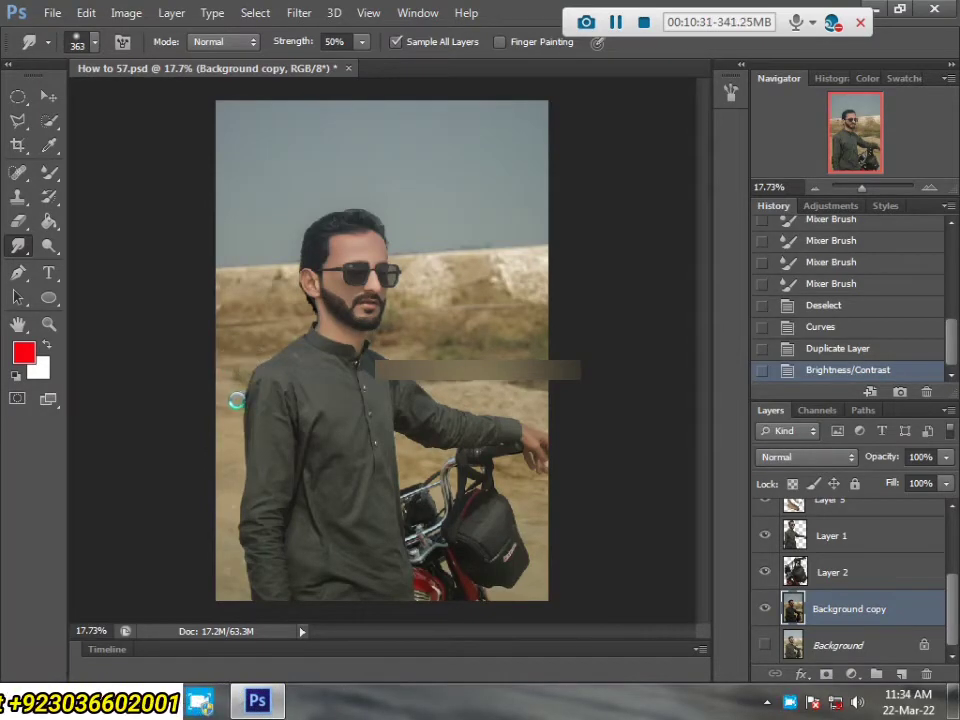
{"action": "left_click_drag", "start_coordinate": [240, 425], "coordinate": [233, 444]}
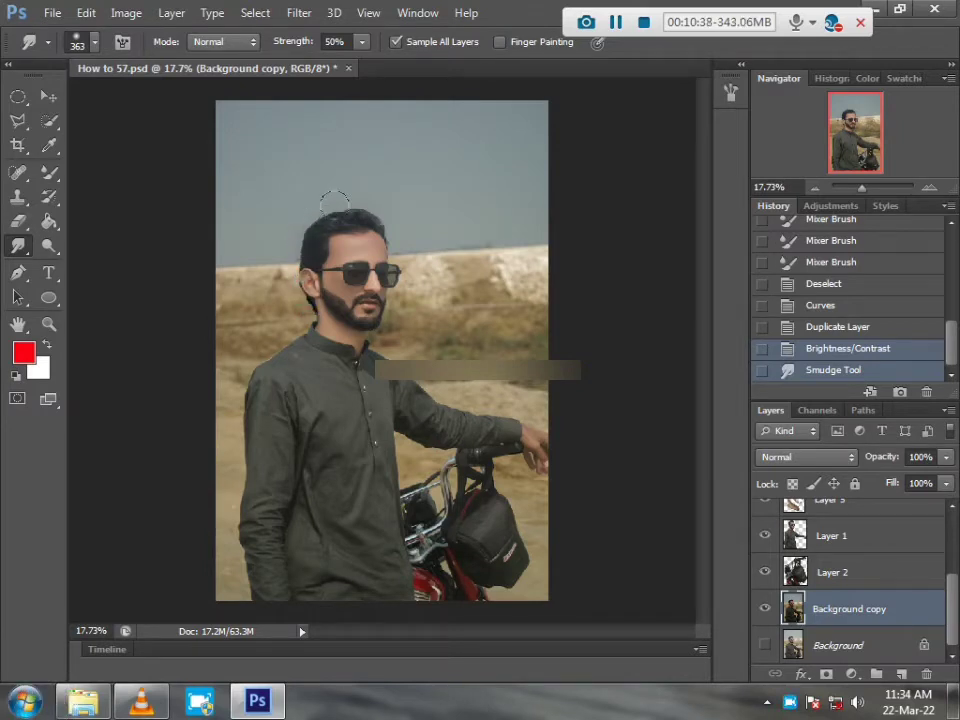
{"action": "mouse_move", "coordinate": [340, 210]}
{"action": "left_mouse_down"}
{"action": "mouse_move", "coordinate": [360, 208]}
{"action": "mouse_move", "coordinate": [382, 228]}
{"action": "mouse_move", "coordinate": [388, 305]}
{"action": "left_mouse_up"}
{"action": "left_click_drag", "start_coordinate": [401, 384], "coordinate": [354, 356]}
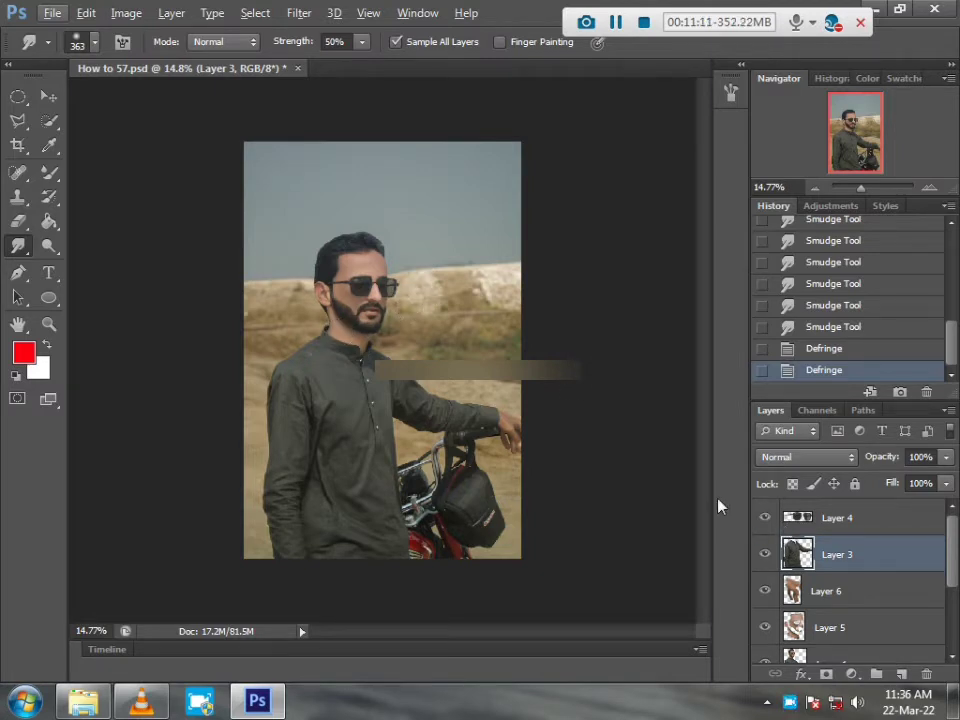
Browse for an image to open in the sky folder inside Walpaper on the M . J (I:) drive
{"action": "key", "text": "ctrl+o"}
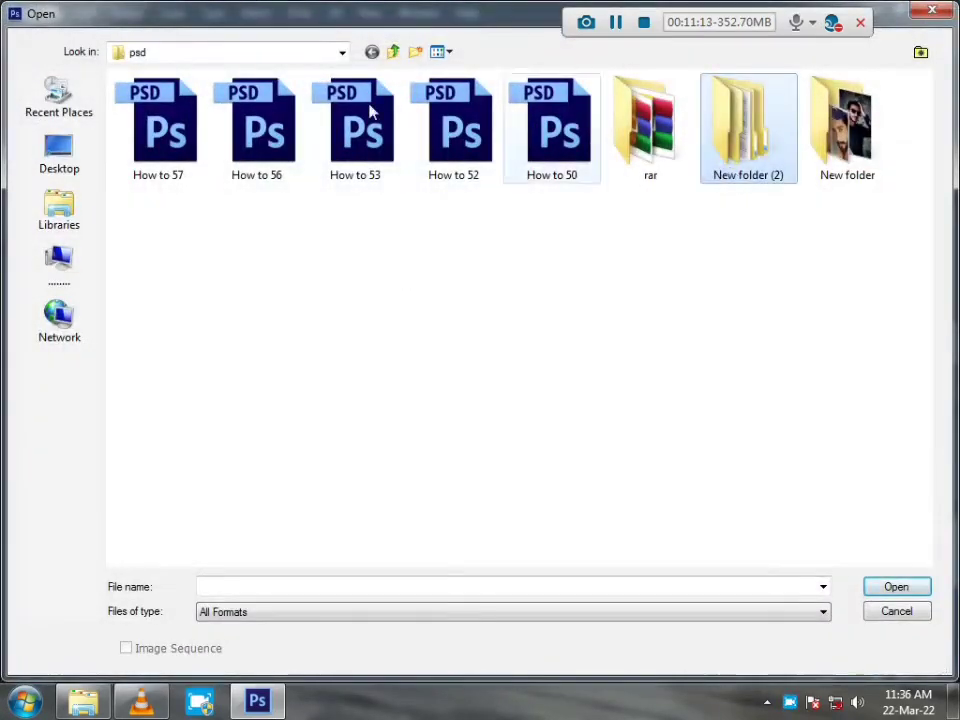
{"action": "key", "text": "Escape"}
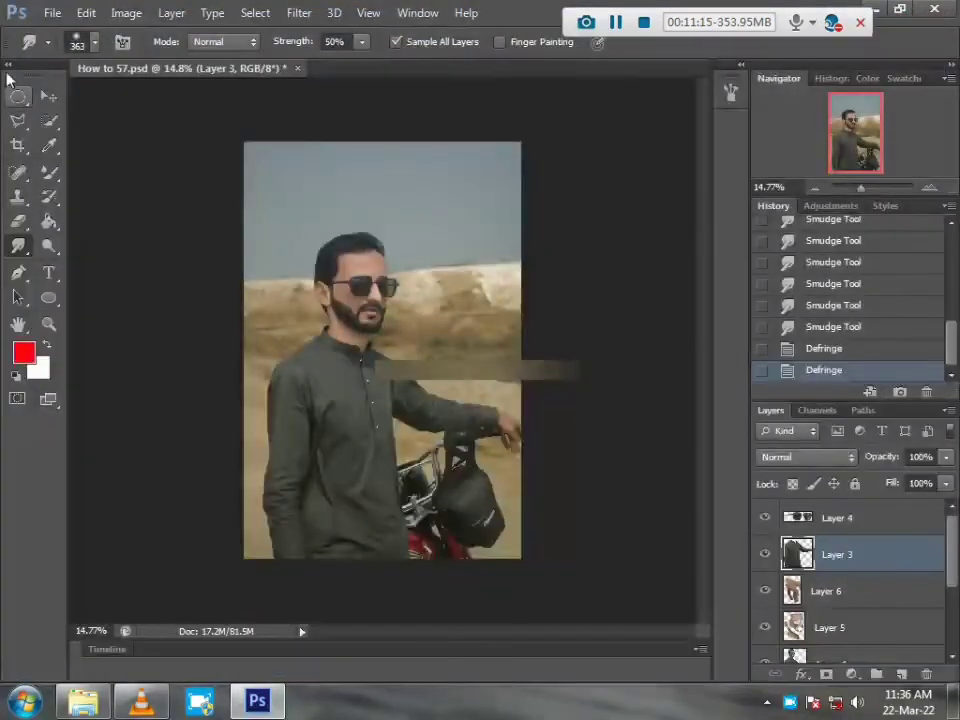
{"action": "left_click", "coordinate": [55, 13]}
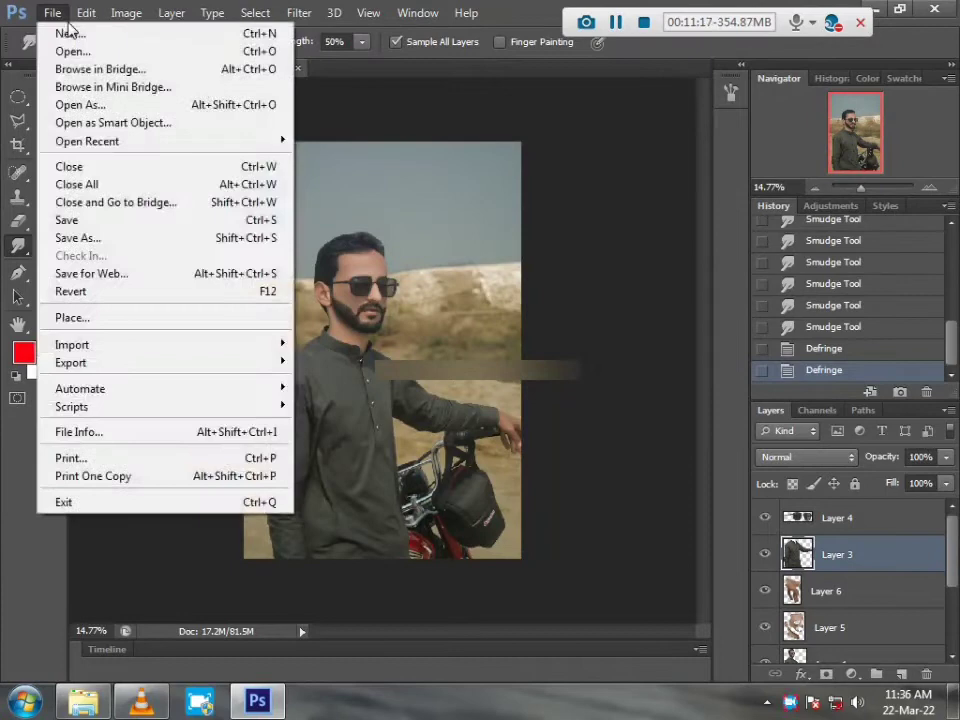
{"action": "left_click", "coordinate": [218, 51]}
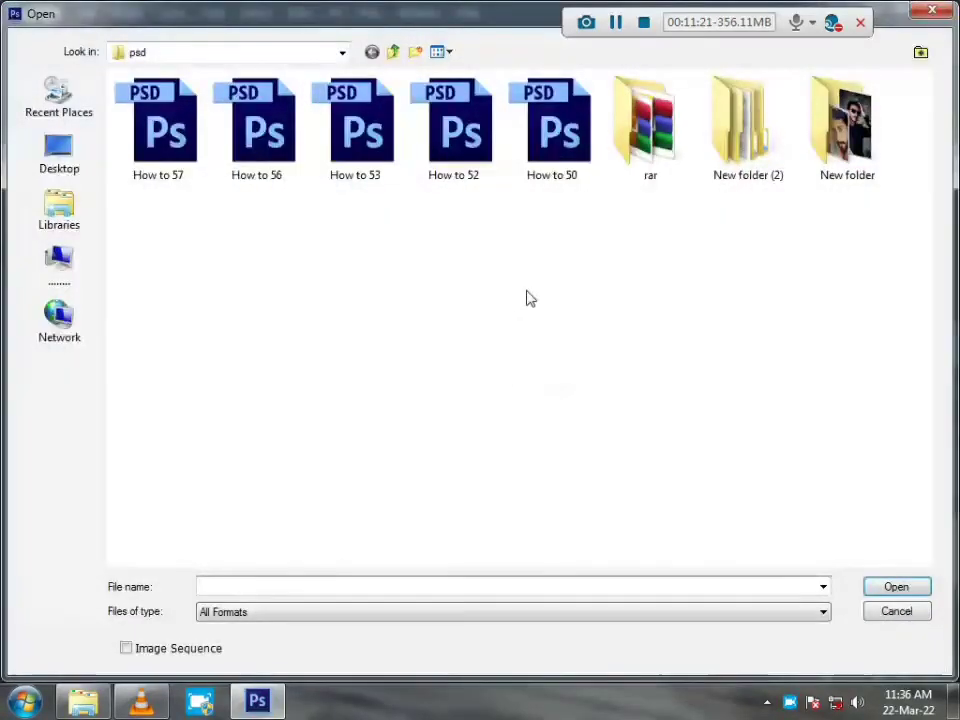
{"action": "key", "text": "BackSpace"}
{"action": "key", "text": "BackSpace"}
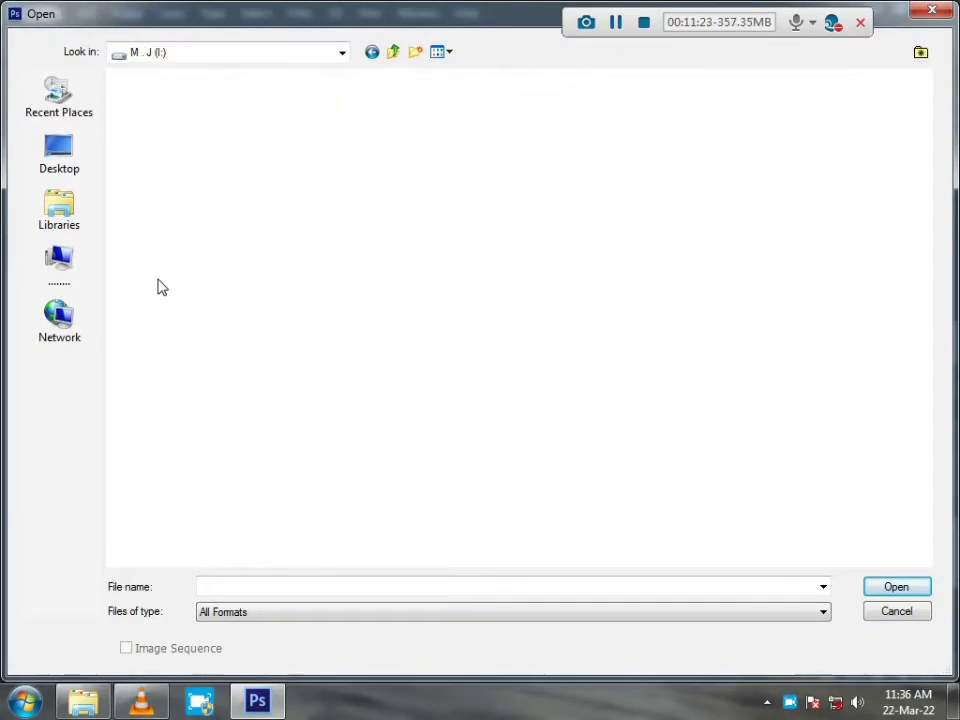
{"action": "double_click", "coordinate": [161, 281]}
{"action": "scroll", "coordinate": [411, 560], "scroll_direction": "down", "scroll_amount": 5}
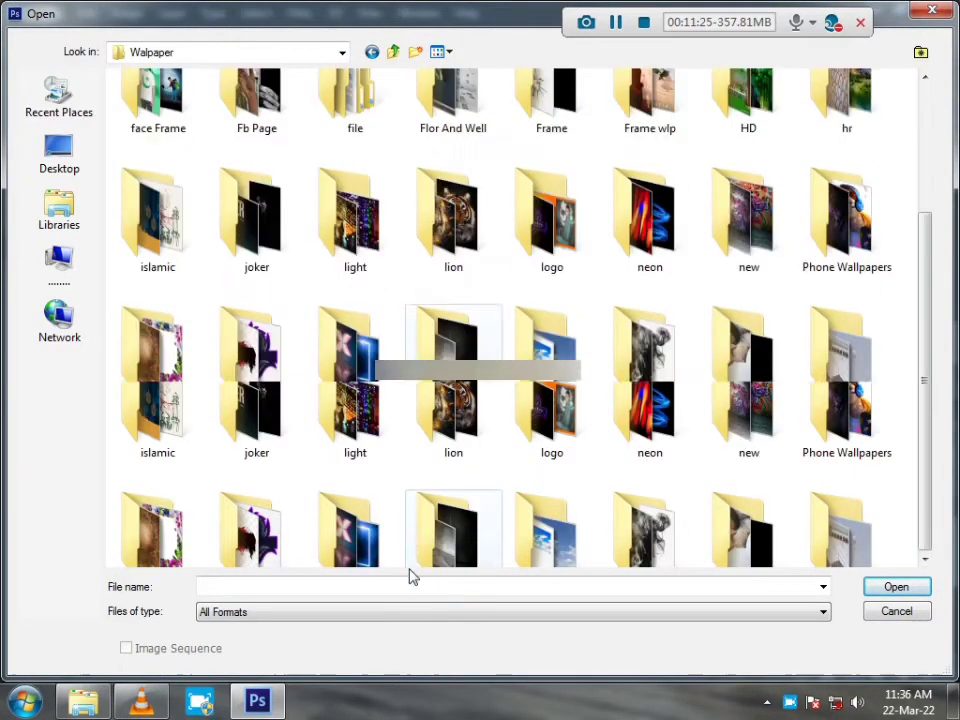
{"action": "double_click", "coordinate": [549, 381]}
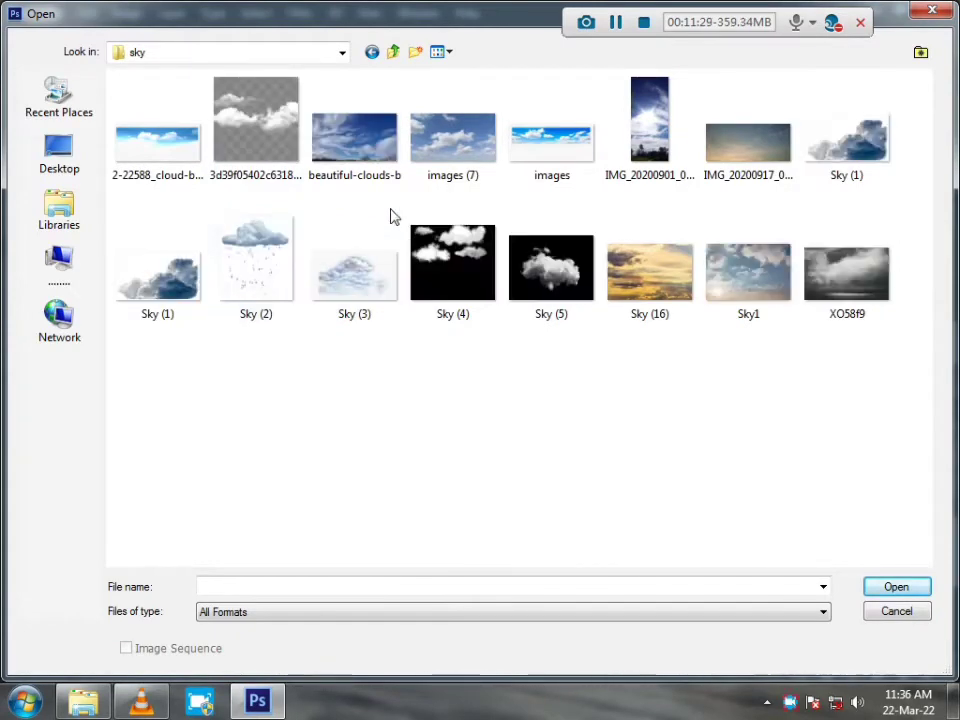
Open the sky picture images.jpg through Camera Raw with its existing settings
{"action": "double_click", "coordinate": [169, 154]}
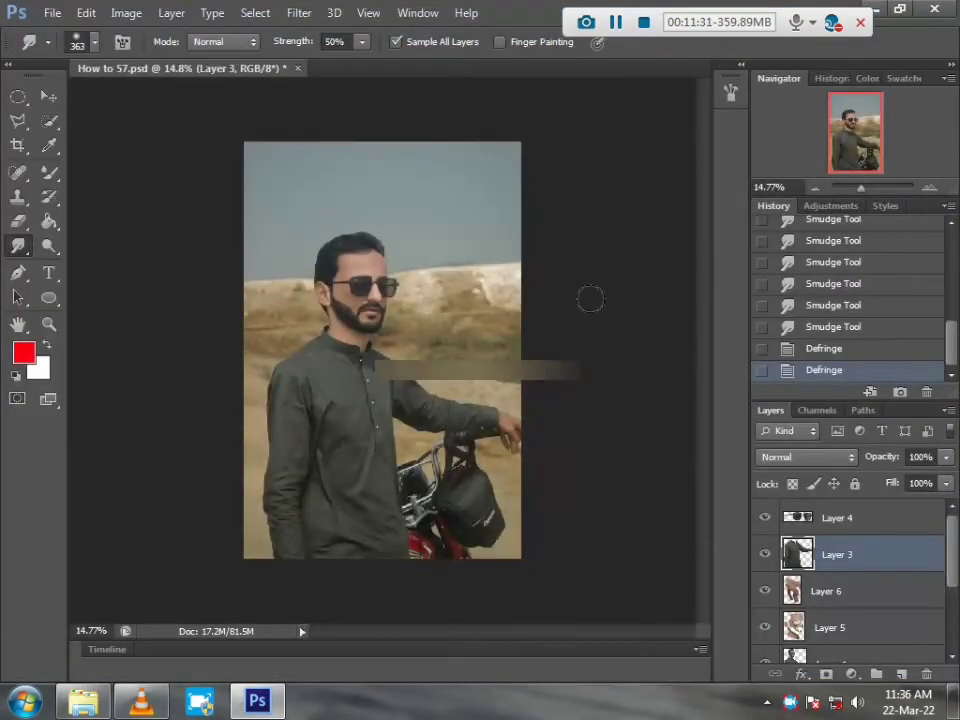
{"action": "key", "text": "Return"}
{"action": "key", "text": "ctrl+o"}
{"action": "double_click", "coordinate": [546, 150]}
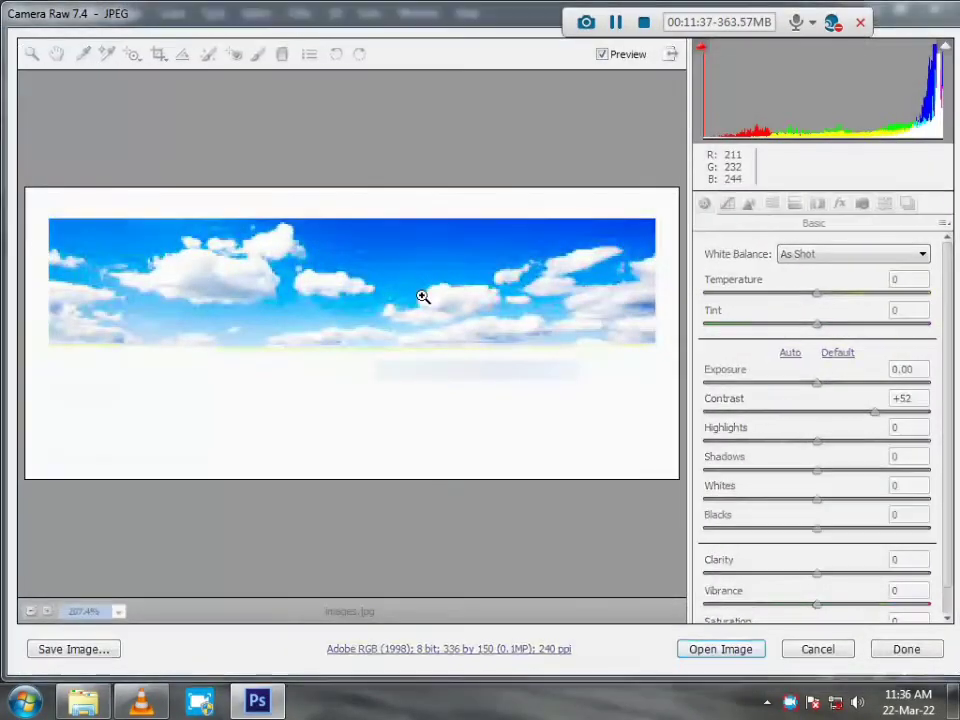
{"action": "key", "text": "Return"}
{"action": "key", "text": "Return"}
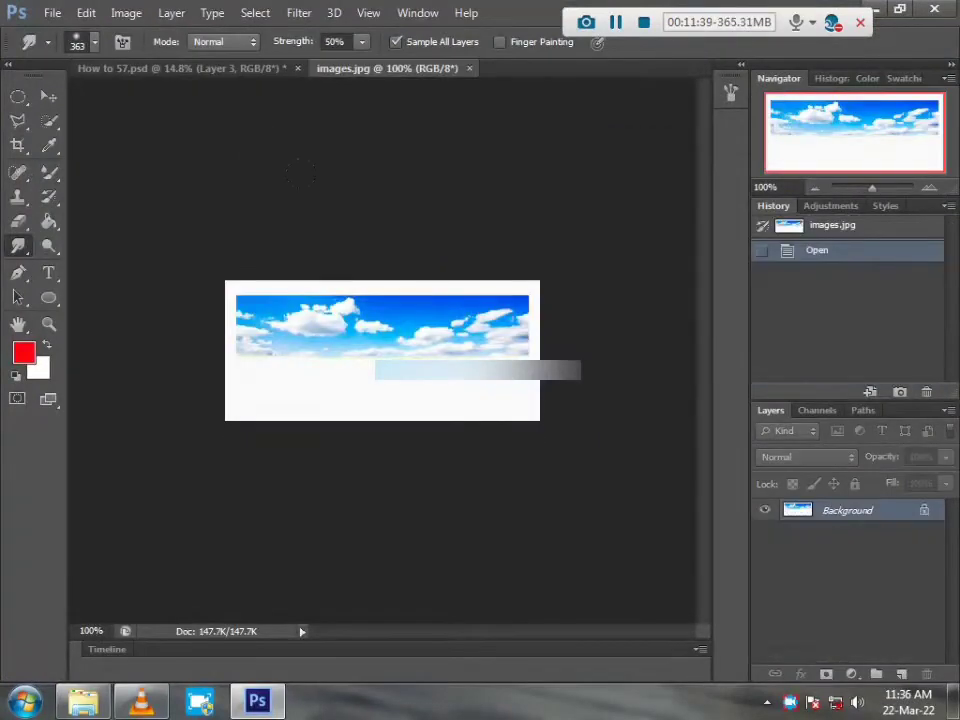
Crop images.jpg to the blue cloudy strip, removing the white borders and the empty white area below
{"action": "key", "text": "c"}
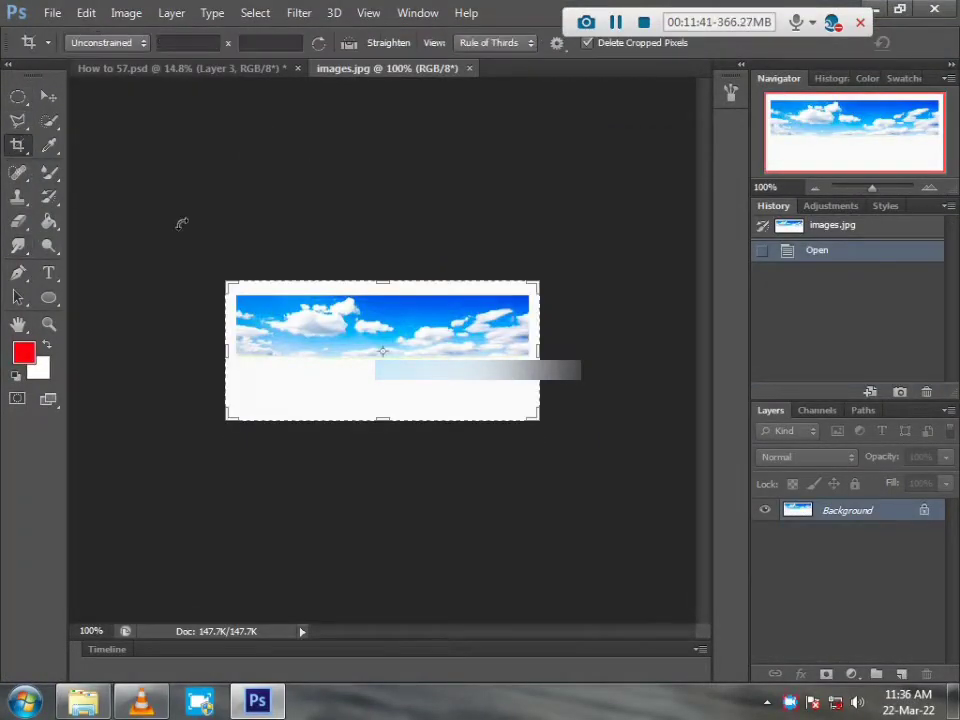
{"action": "left_click_drag", "start_coordinate": [238, 300], "coordinate": [519, 349]}
{"action": "key", "text": "Return"}
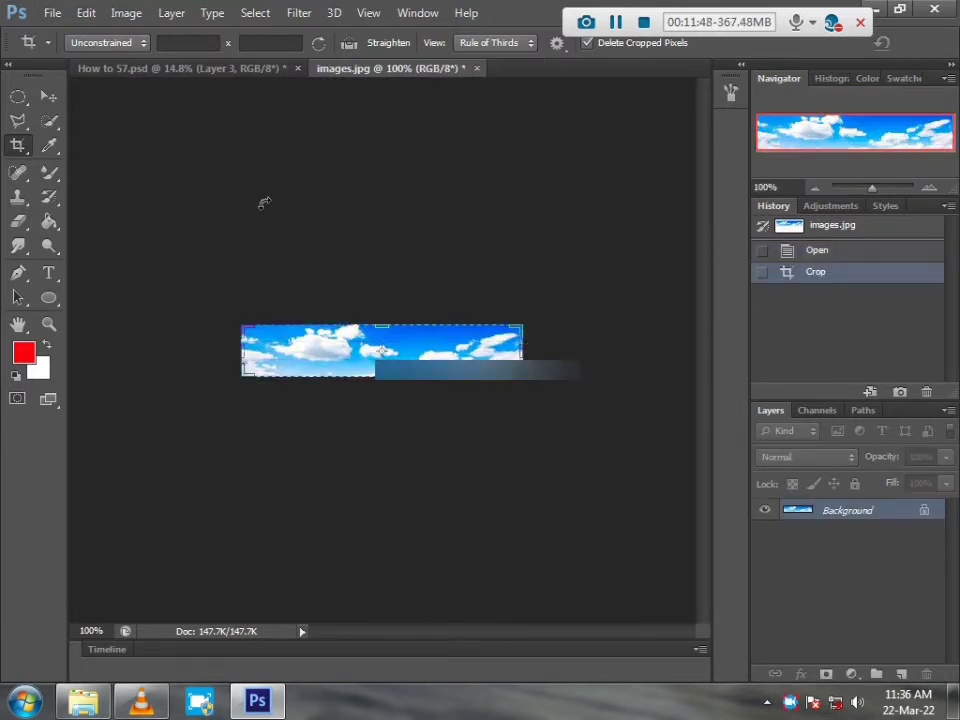
Bring the cropped sky into How to 57.psd and transform it to cover the portrait's upper area down to the horizon
{"action": "key", "text": "v"}
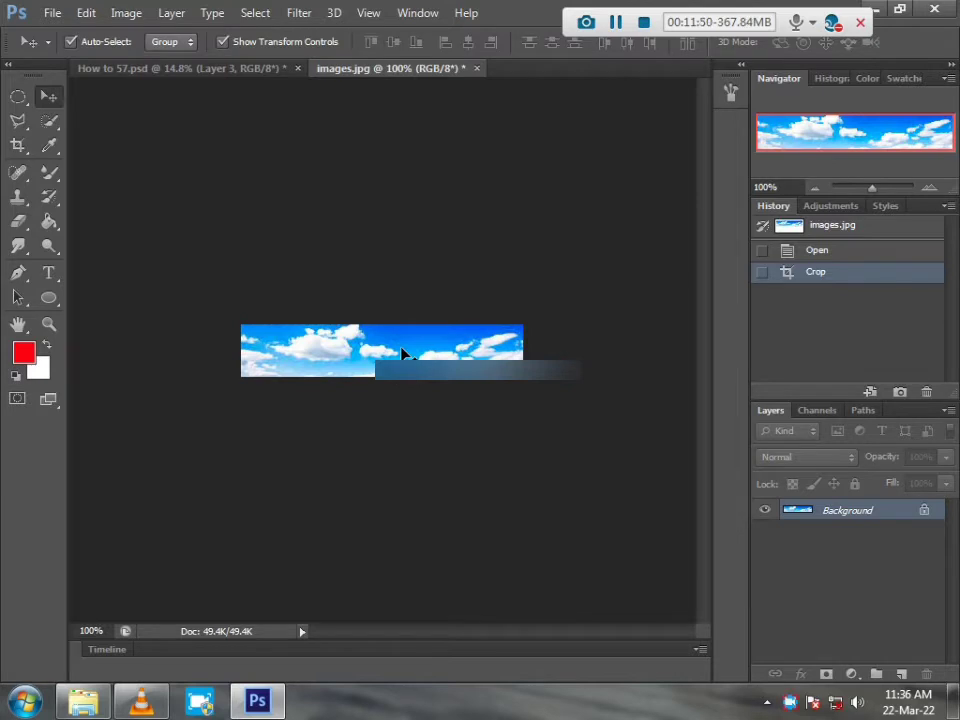
{"action": "left_click_drag", "start_coordinate": [403, 354], "coordinate": [639, 516]}
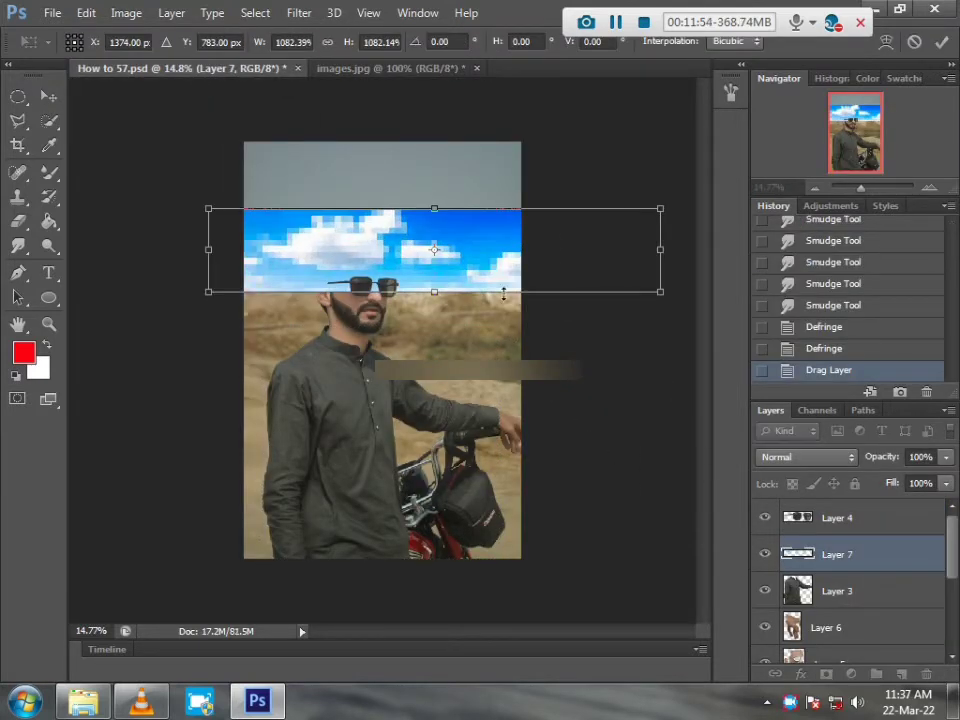
{"action": "left_click_drag", "start_coordinate": [427, 202], "coordinate": [428, 142]}
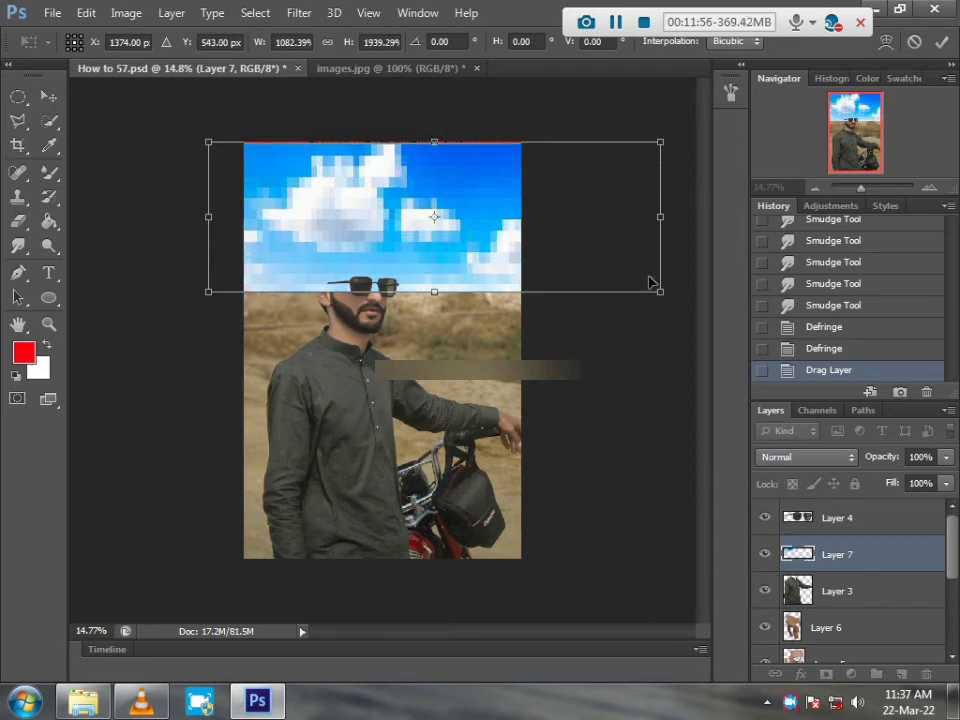
{"action": "left_click_drag", "start_coordinate": [653, 281], "coordinate": [550, 251]}
{"action": "left_click_drag", "start_coordinate": [381, 262], "coordinate": [383, 293]}
{"action": "mouse_move", "coordinate": [439, 229]}
{"action": "left_mouse_down"}
{"action": "mouse_move", "coordinate": [427, 238]}
{"action": "mouse_move", "coordinate": [439, 236]}
{"action": "left_mouse_up"}
{"action": "key", "text": "Return"}
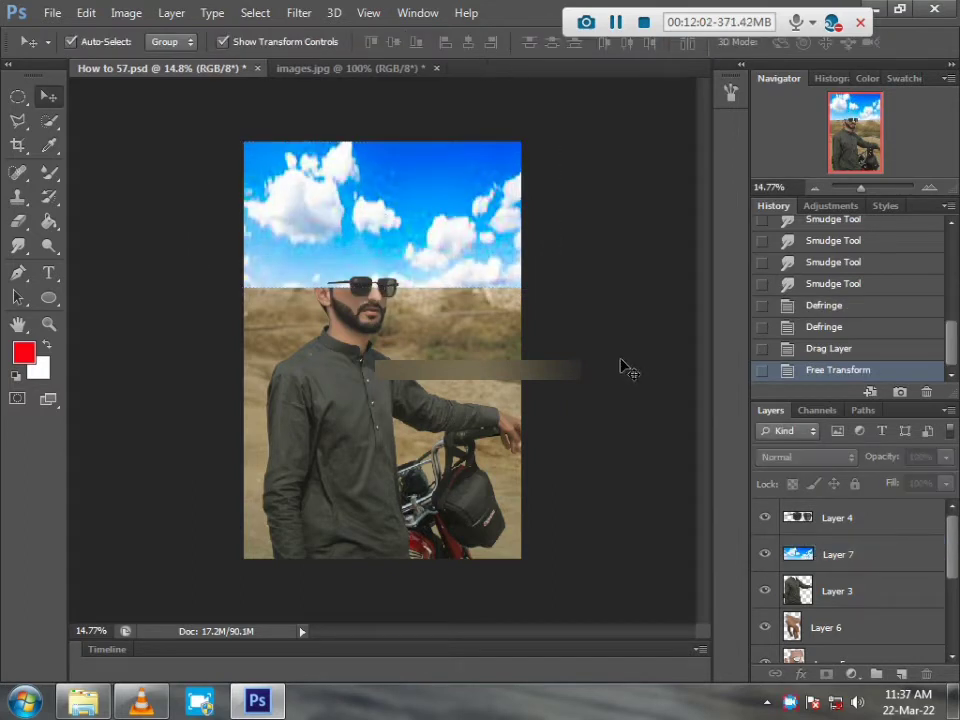
Move the sky layer below Layer 2, directly above Background copy, so it sits behind the man
{"action": "left_click", "coordinate": [465, 243]}
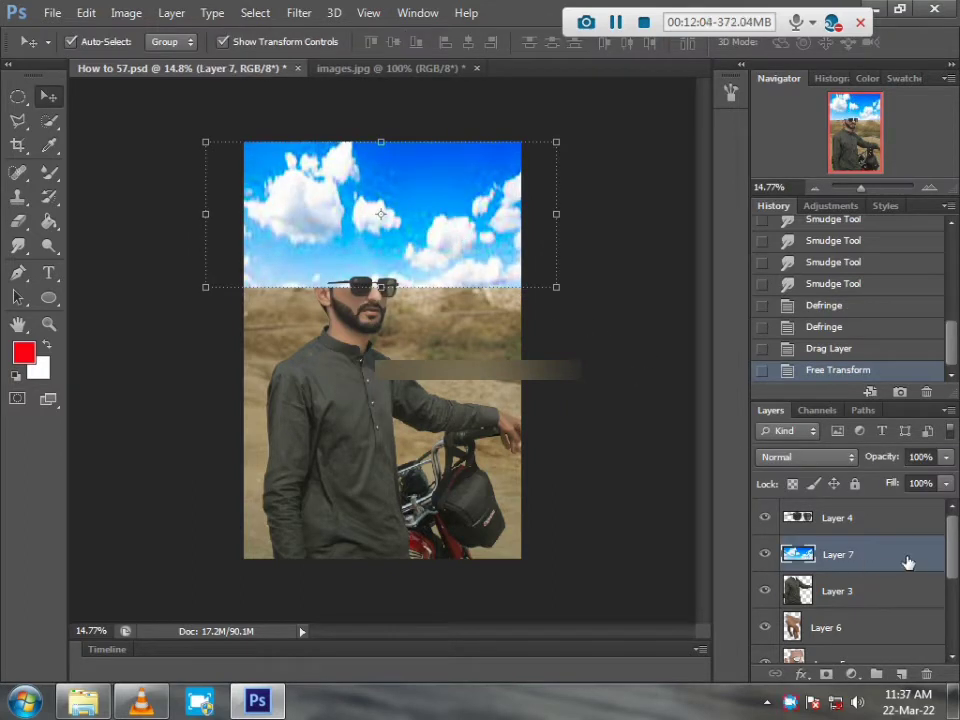
{"action": "left_click_drag", "start_coordinate": [908, 563], "coordinate": [890, 584]}
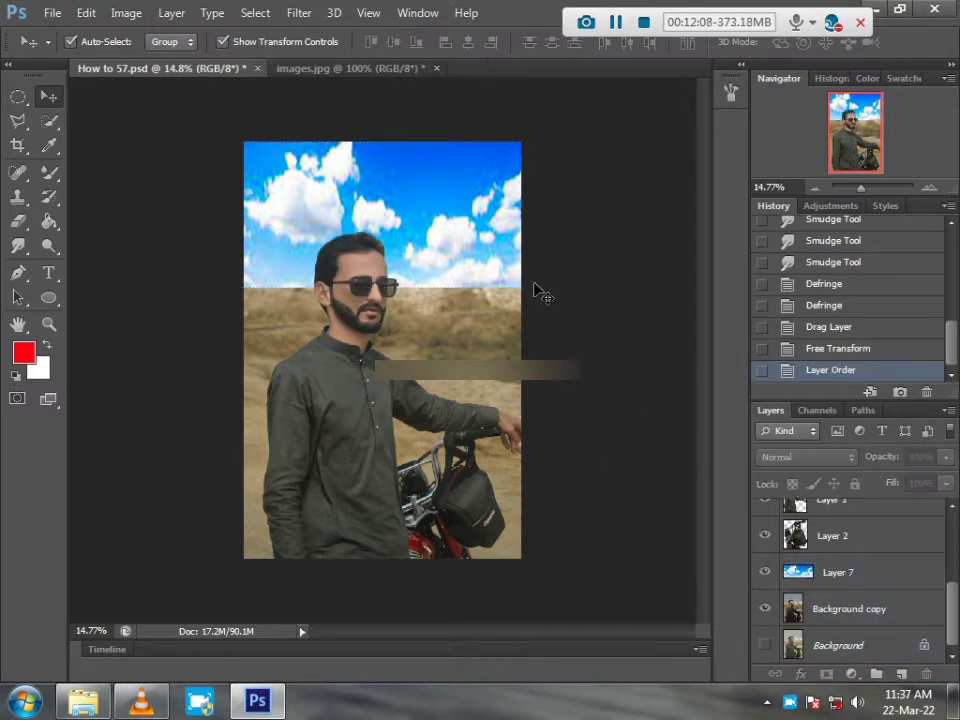
Preview the different blend modes one after another on the sky layer, Layer 7
{"action": "key", "text": "ctrl+t"}
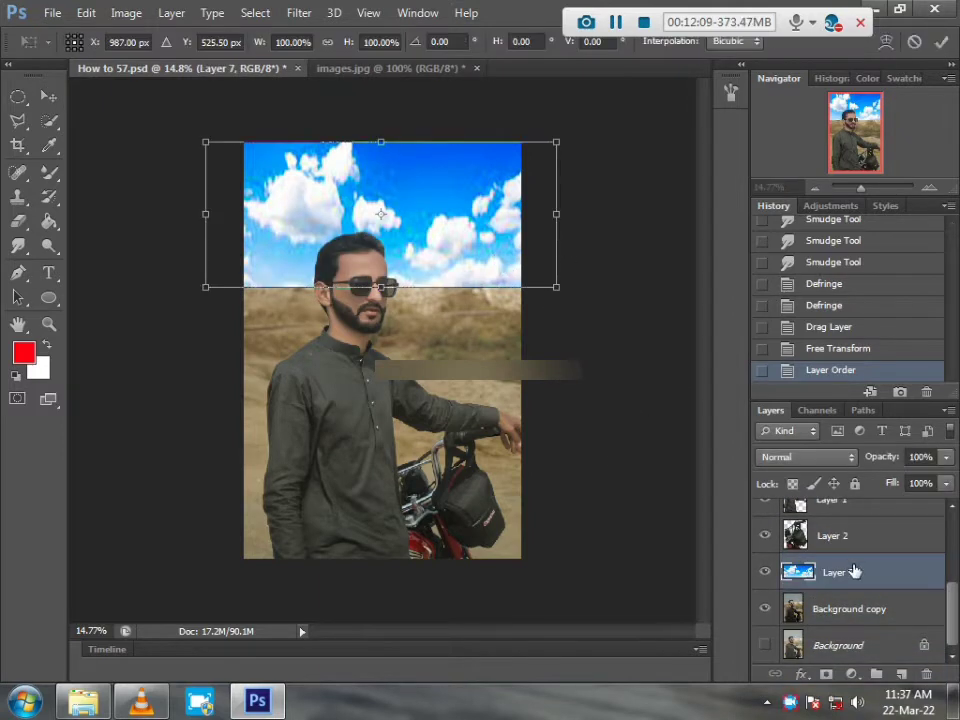
{"action": "left_click", "coordinate": [813, 457]}
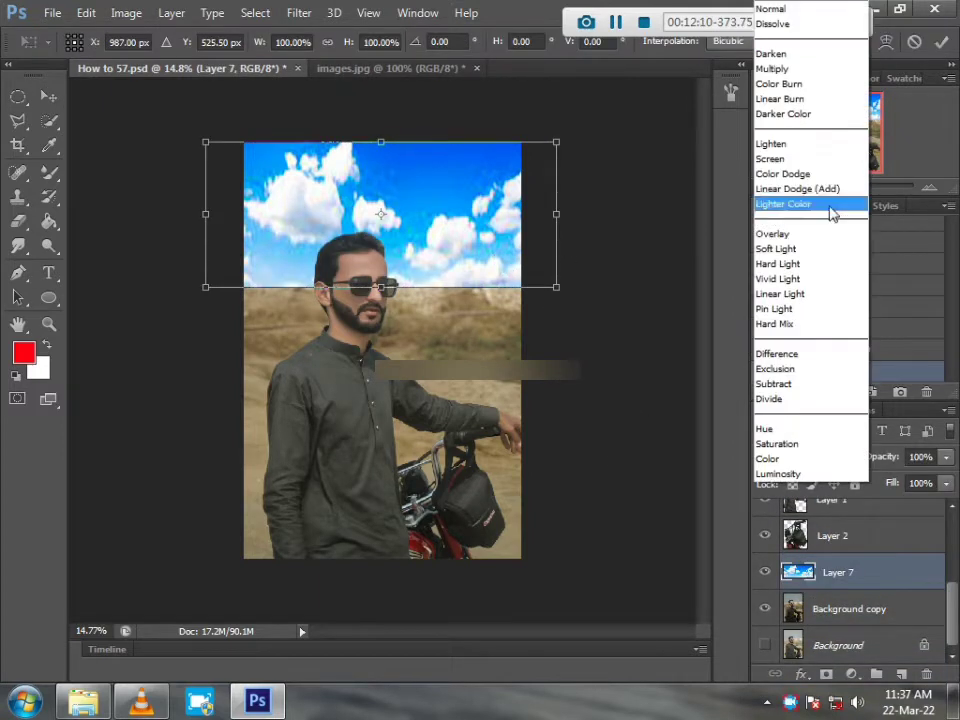
{"action": "left_click", "coordinate": [792, 103]}
{"action": "key", "text": "Up"}
{"action": "key", "text": "Up"}
{"action": "key", "text": "Up"}
{"action": "key", "text": "Up"}
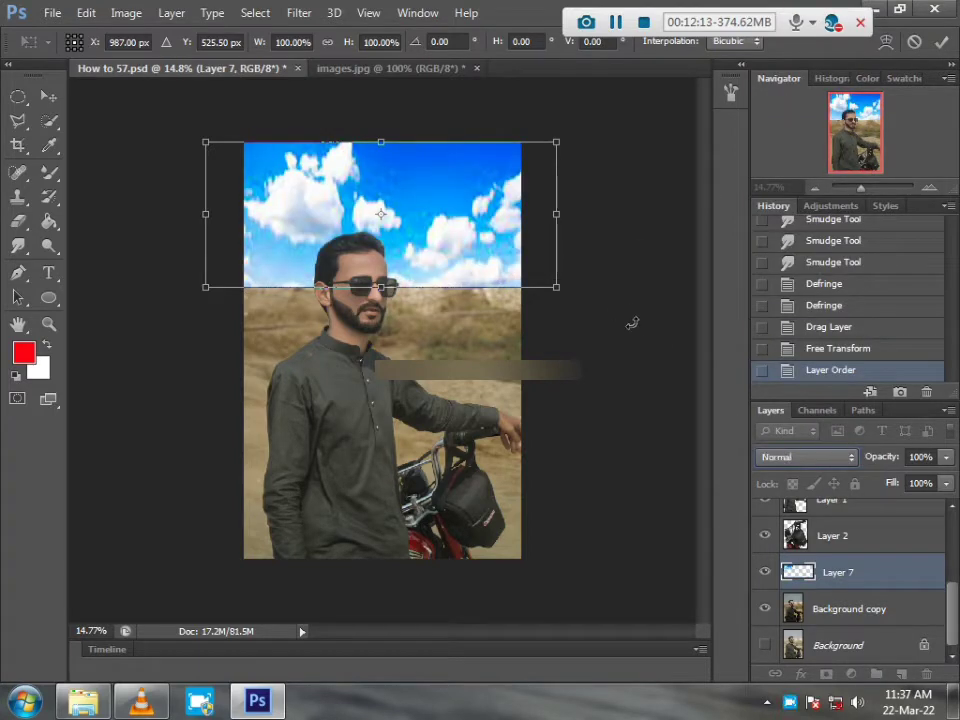
{"action": "key", "text": "Down"}
{"action": "key", "text": "Down"}
{"action": "key", "text": "Down"}
{"action": "key", "text": "Down"}
{"action": "key", "text": "Down"}
{"action": "key", "text": "Down"}
{"action": "key", "text": "Down"}
{"action": "key", "text": "Down"}
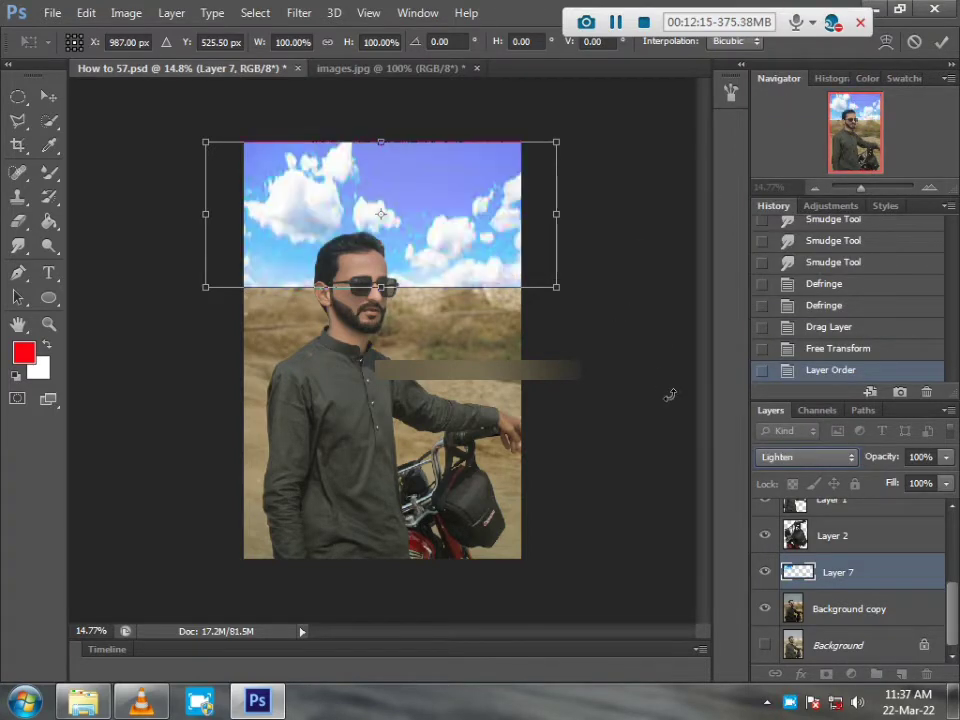
{"action": "key", "text": "Down"}
{"action": "key", "text": "Up"}
{"action": "key", "text": "Up"}
{"action": "key", "text": "Down"}
{"action": "key", "text": "Down"}
{"action": "key", "text": "Down"}
{"action": "key", "text": "Down"}
{"action": "key", "text": "Down"}
{"action": "key", "text": "Down"}
{"action": "key", "text": "Down"}
{"action": "key", "text": "Down"}
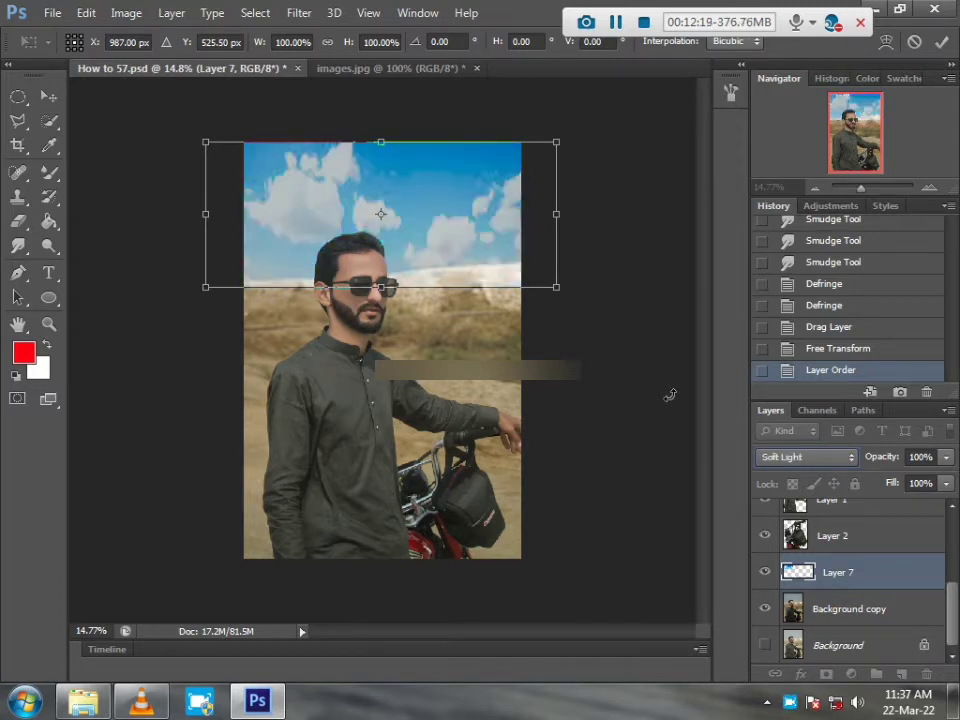
{"action": "key", "text": "Down"}
{"action": "key", "text": "Down"}
{"action": "key", "text": "Down"}
{"action": "key", "text": "Down"}
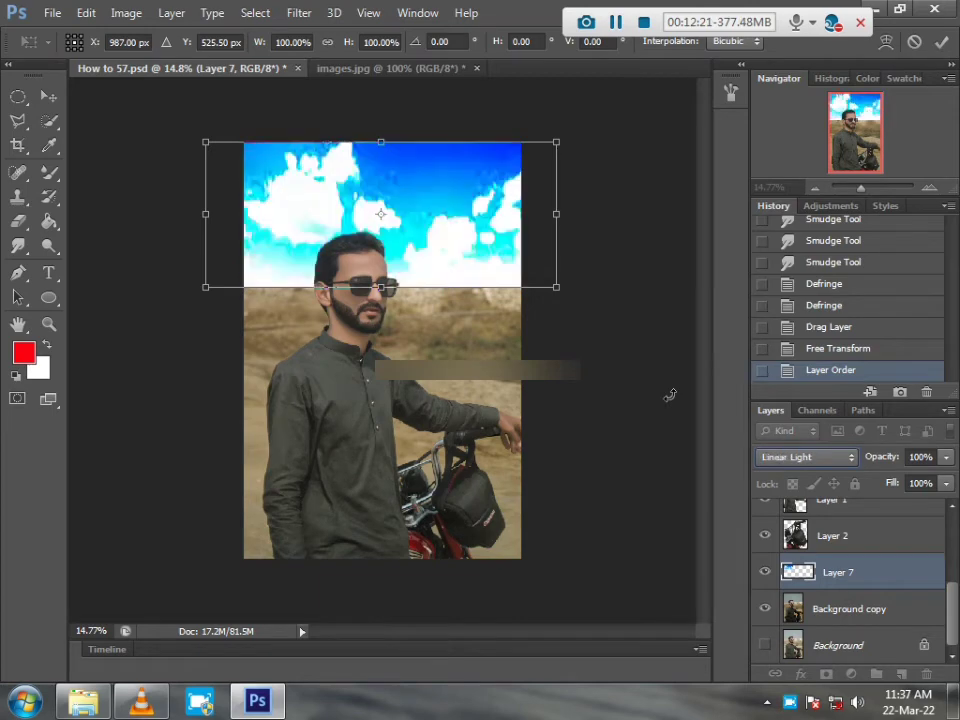
{"action": "key", "text": "Down"}
{"action": "key", "text": "Down"}
{"action": "key", "text": "Down"}
{"action": "key", "text": "Down"}
{"action": "key", "text": "Down"}
{"action": "key", "text": "Down"}
{"action": "key", "text": "Down"}
{"action": "key", "text": "Up"}
{"action": "key", "text": "Up"}
{"action": "key", "text": "Up"}
{"action": "key", "text": "Up"}
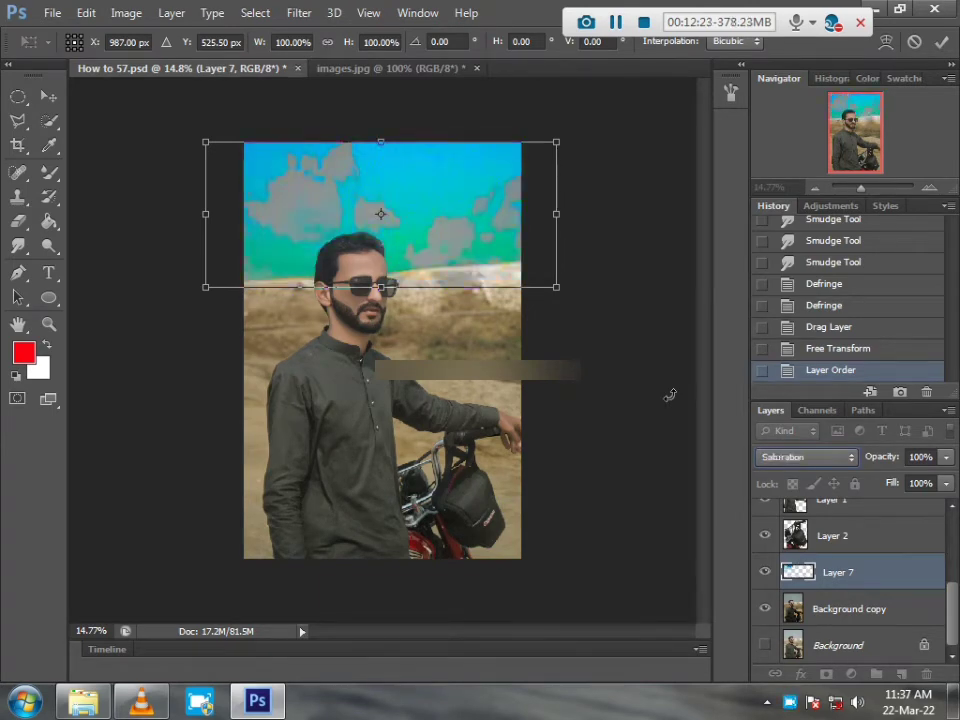
{"action": "key", "text": "Down"}
{"action": "key", "text": "Down"}
{"action": "key", "text": "Down"}
{"action": "key", "text": "Down"}
{"action": "key", "text": "Up"}
{"action": "key", "text": "Up"}
{"action": "key", "text": "Up"}
{"action": "key", "text": "Up"}
{"action": "key", "text": "Up"}
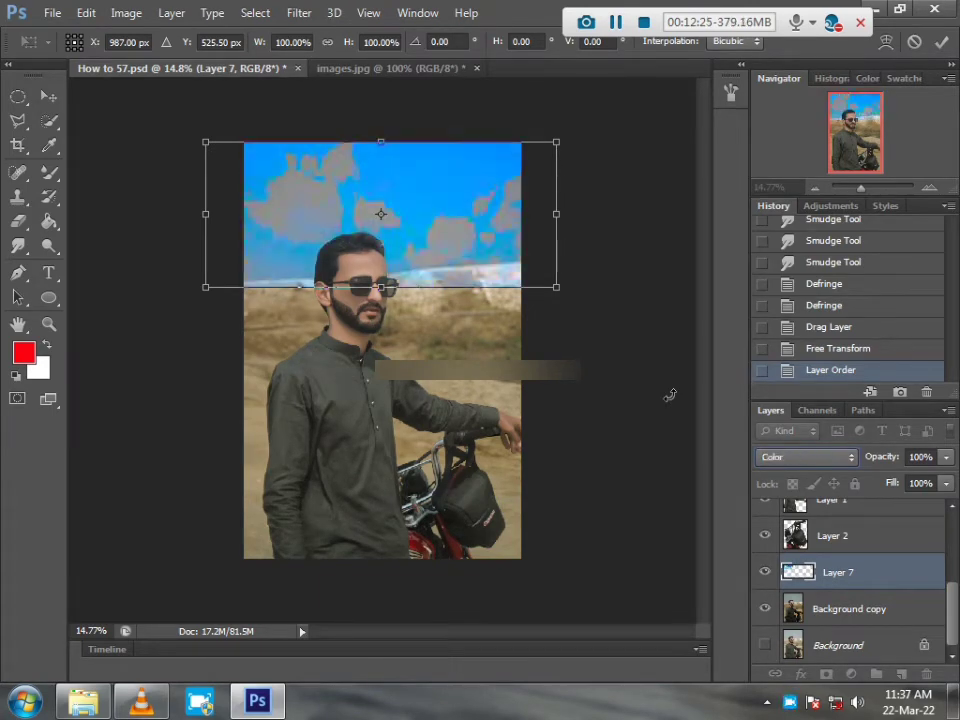
{"action": "key", "text": "Up"}
{"action": "key", "text": "Up"}
{"action": "key", "text": "Up"}
{"action": "key", "text": "Up"}
{"action": "key", "text": "Up"}
{"action": "key", "text": "Up"}
{"action": "key", "text": "Up"}
{"action": "key", "text": "Up"}
{"action": "key", "text": "Up"}
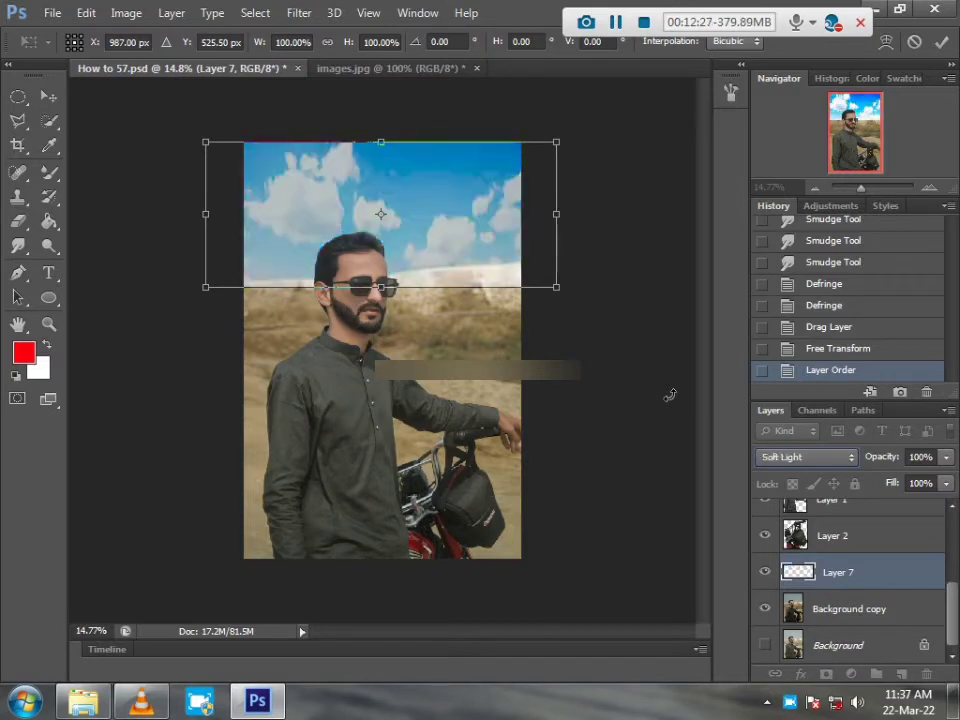
{"action": "key", "text": "Up"}
{"action": "key", "text": "Up"}
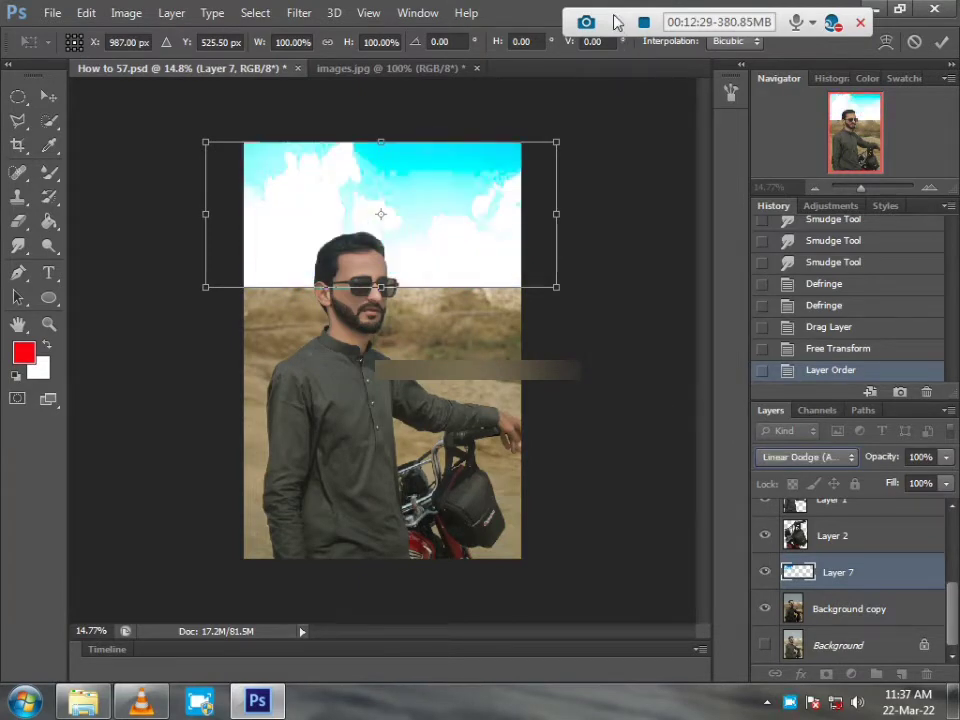
{"action": "left_click", "coordinate": [616, 22]}
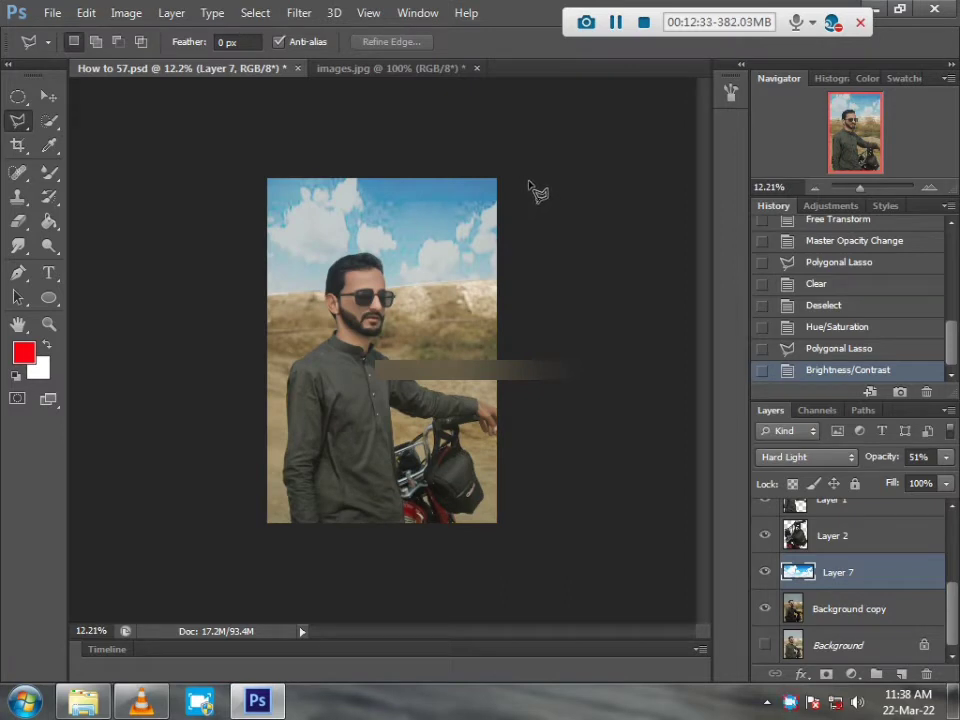
{"action": "left_click", "coordinate": [618, 22]}
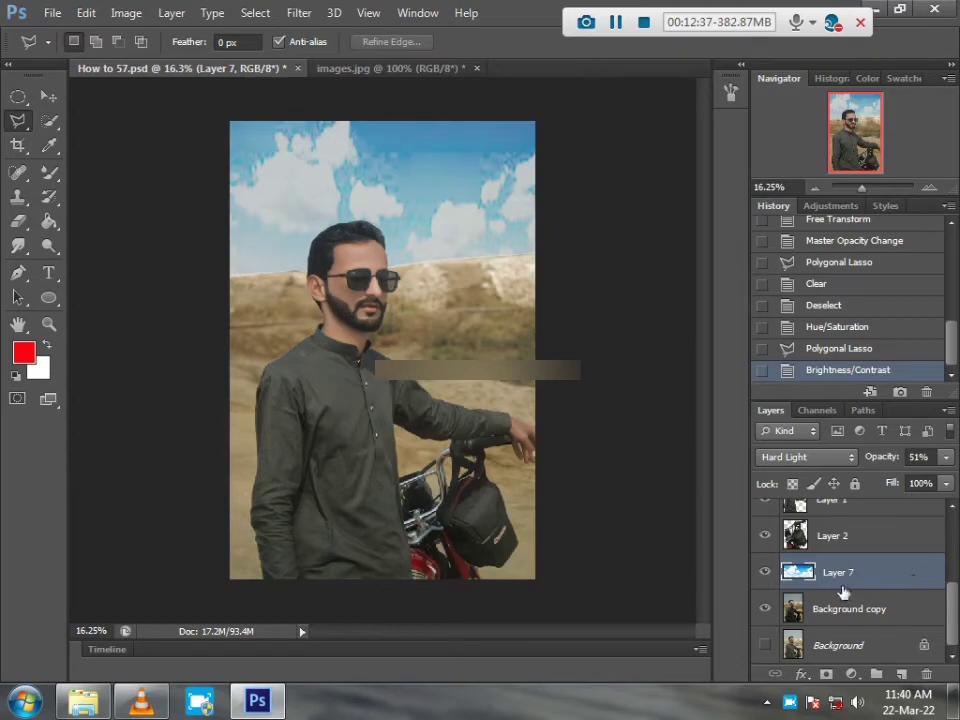
Increase the colour saturation of the Background copy layer with a Vibrance adjustment
{"action": "left_click", "coordinate": [862, 612]}
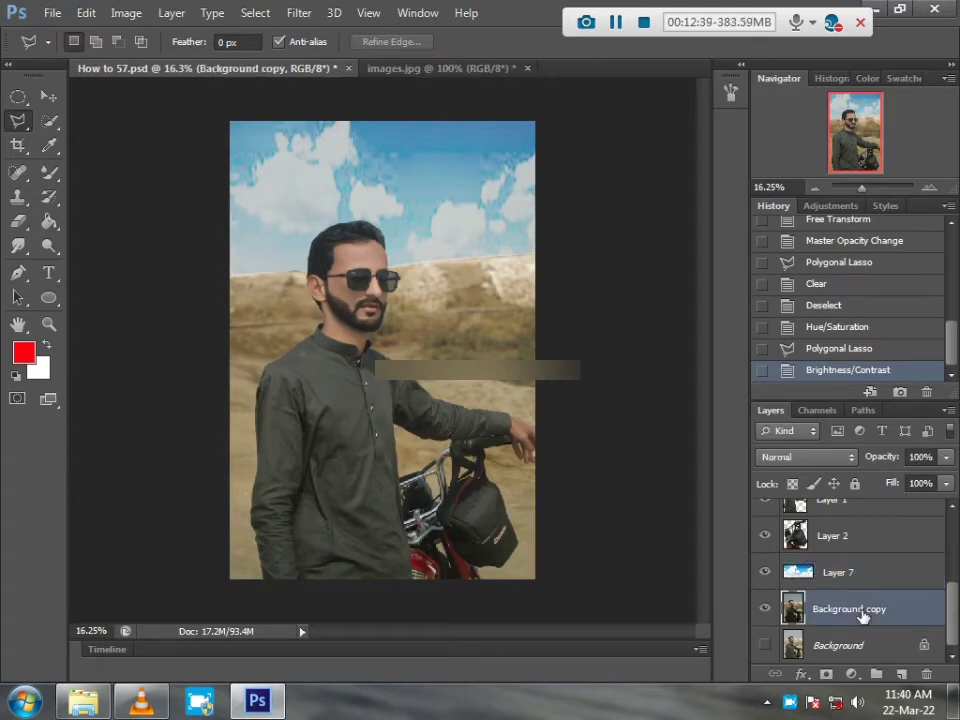
{"action": "left_click", "coordinate": [133, 14]}
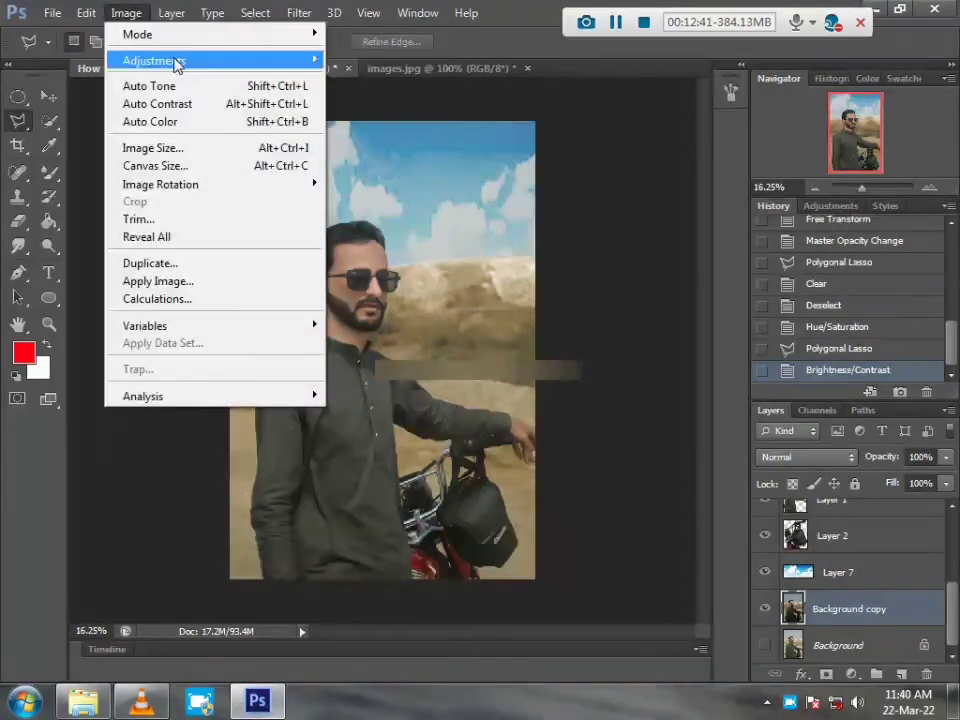
{"action": "mouse_move", "coordinate": [175, 62]}
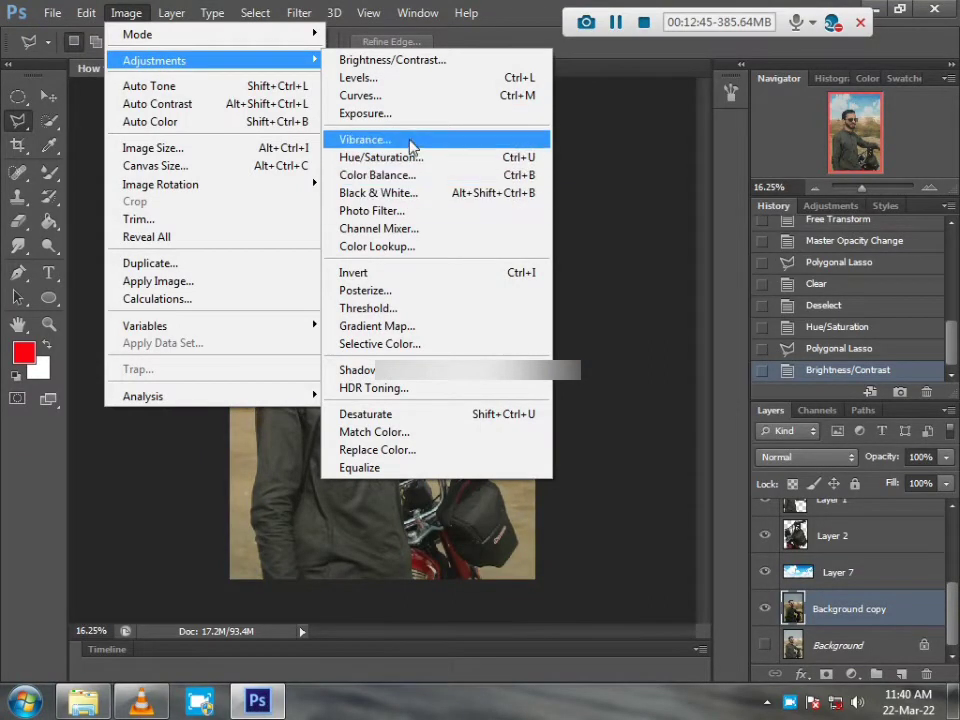
{"action": "left_click", "coordinate": [463, 147]}
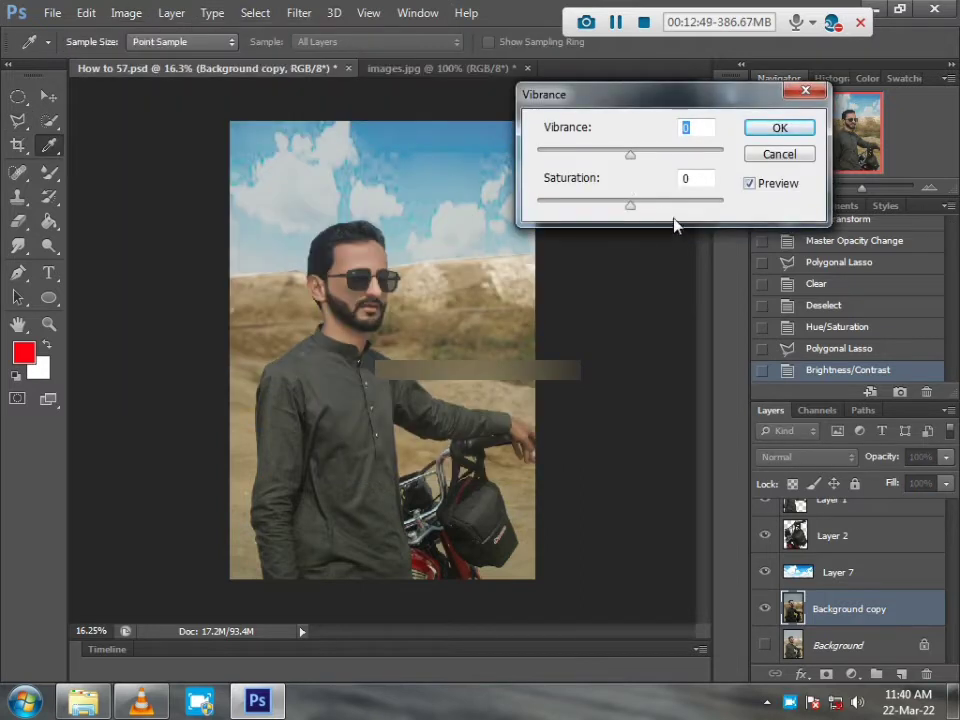
{"action": "left_click", "coordinate": [690, 205]}
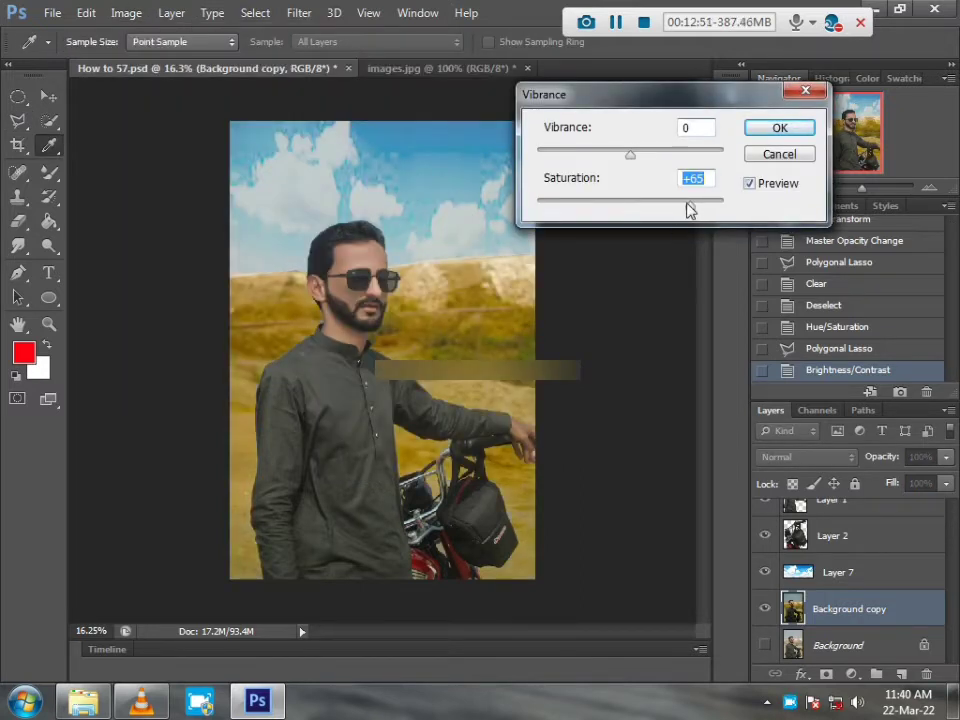
{"action": "left_click_drag", "start_coordinate": [688, 204], "coordinate": [663, 204]}
{"action": "mouse_move", "coordinate": [632, 158]}
{"action": "left_mouse_down"}
{"action": "mouse_move", "coordinate": [615, 165]}
{"action": "mouse_move", "coordinate": [643, 169]}
{"action": "mouse_move", "coordinate": [630, 176]}
{"action": "left_mouse_up"}
{"action": "key", "text": "Return"}
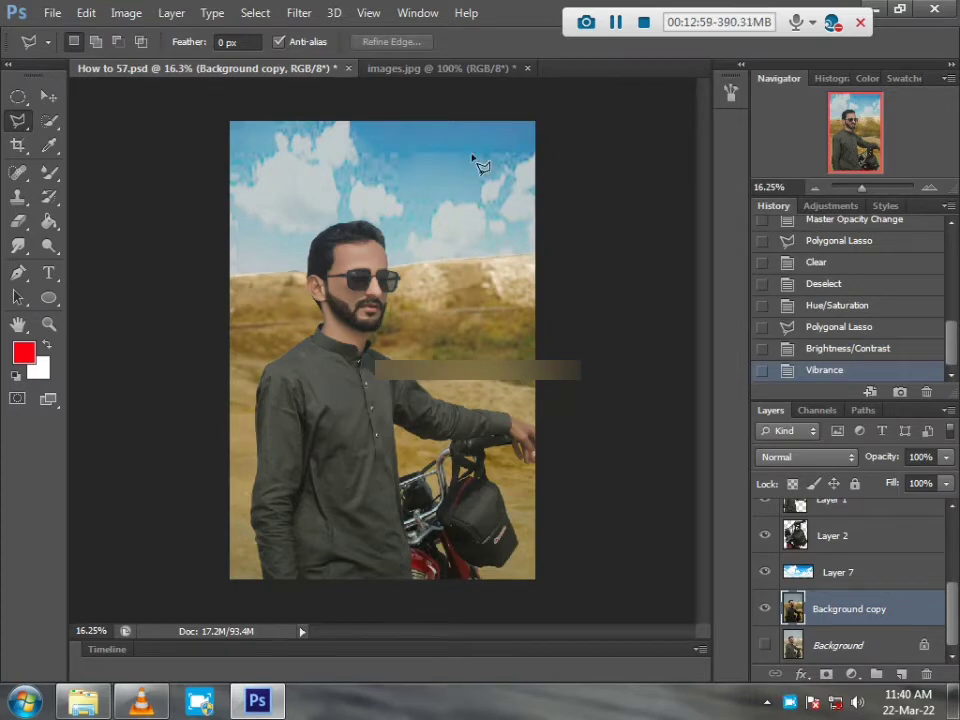
Brighten the Background copy layer with a Levels adjustment, setting the midtone input level to 1.23
{"action": "key", "text": "v"}
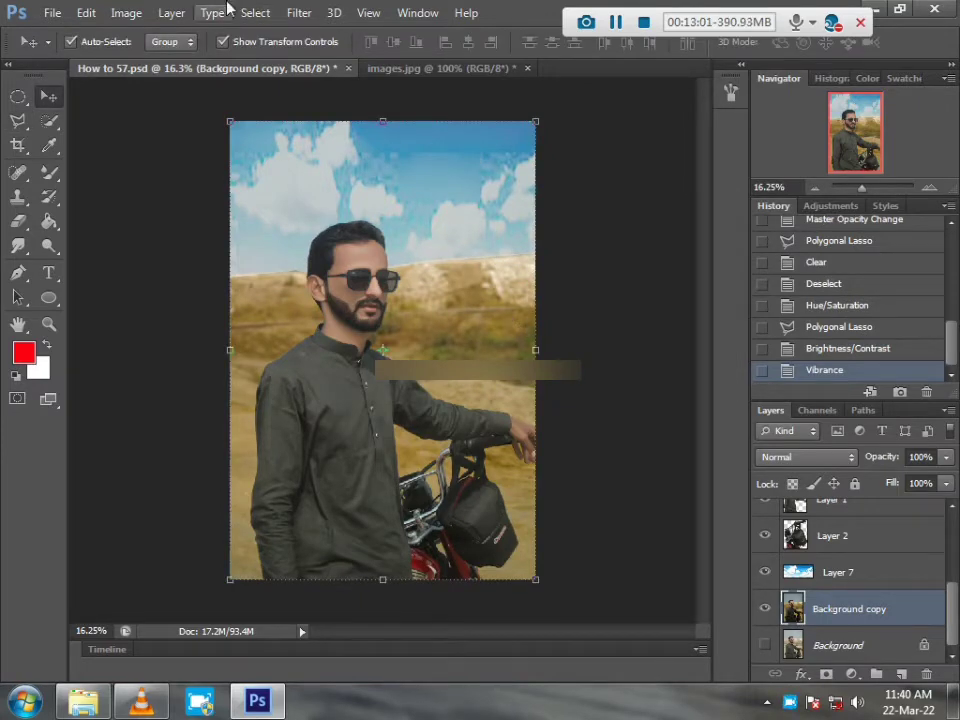
{"action": "left_click", "coordinate": [126, 12]}
{"action": "mouse_move", "coordinate": [226, 68]}
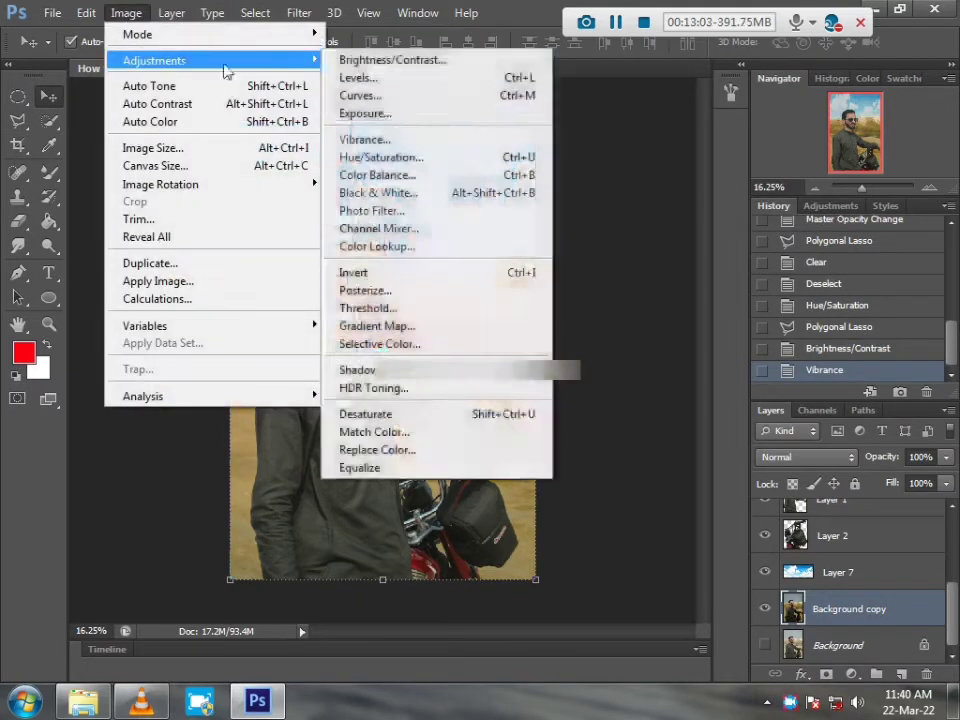
{"action": "left_click", "coordinate": [402, 82]}
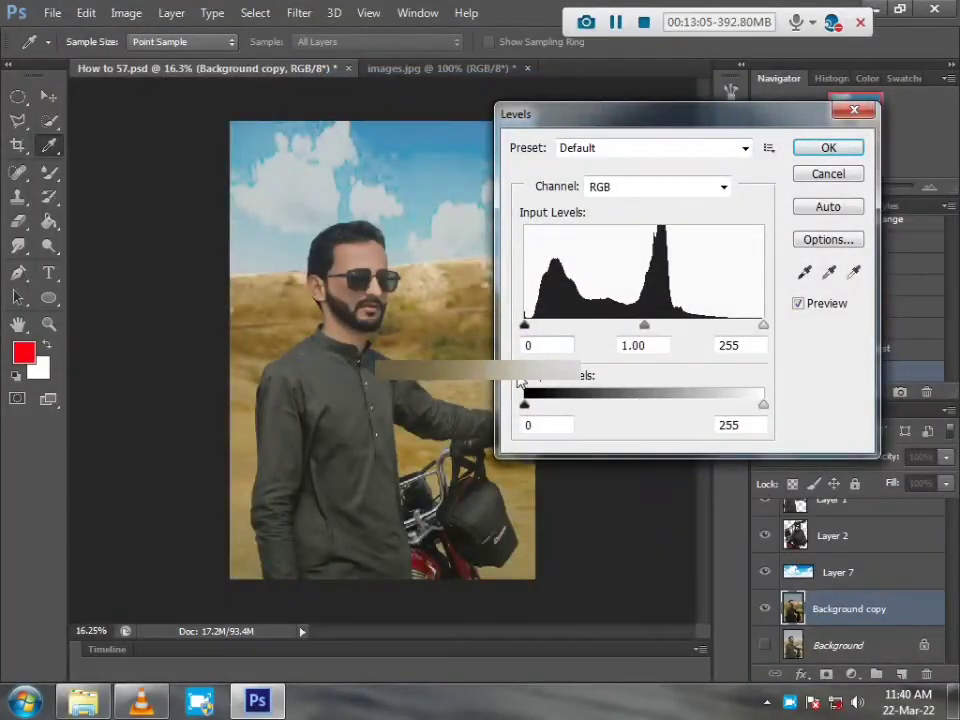
{"action": "left_click", "coordinate": [240, 321]}
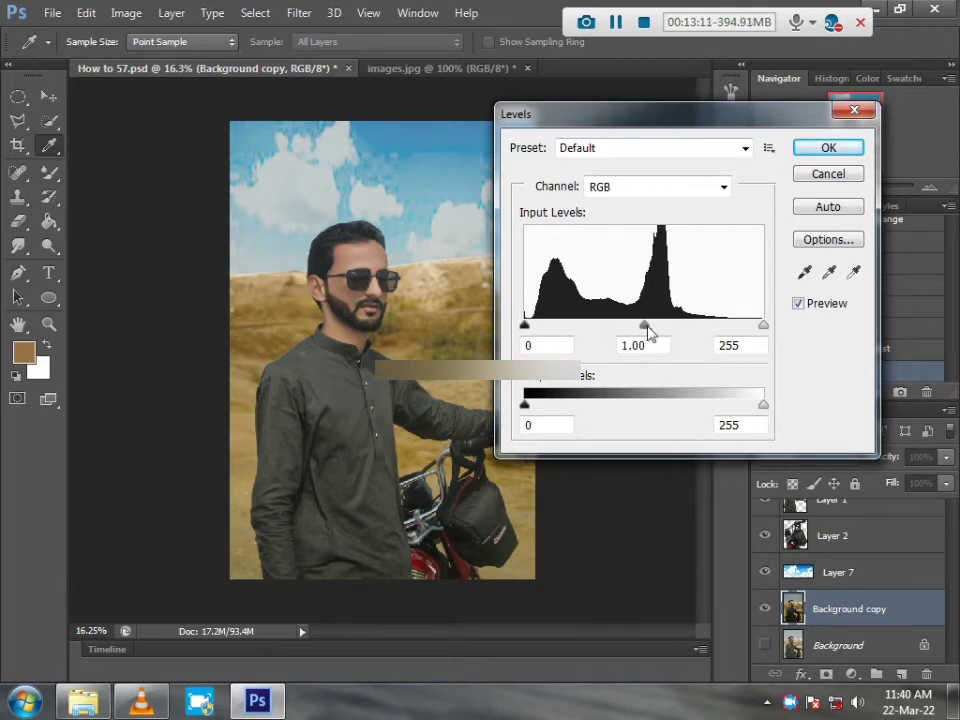
{"action": "mouse_move", "coordinate": [645, 327]}
{"action": "left_mouse_down"}
{"action": "mouse_move", "coordinate": [660, 327]}
{"action": "mouse_move", "coordinate": [627, 331]}
{"action": "left_mouse_up"}
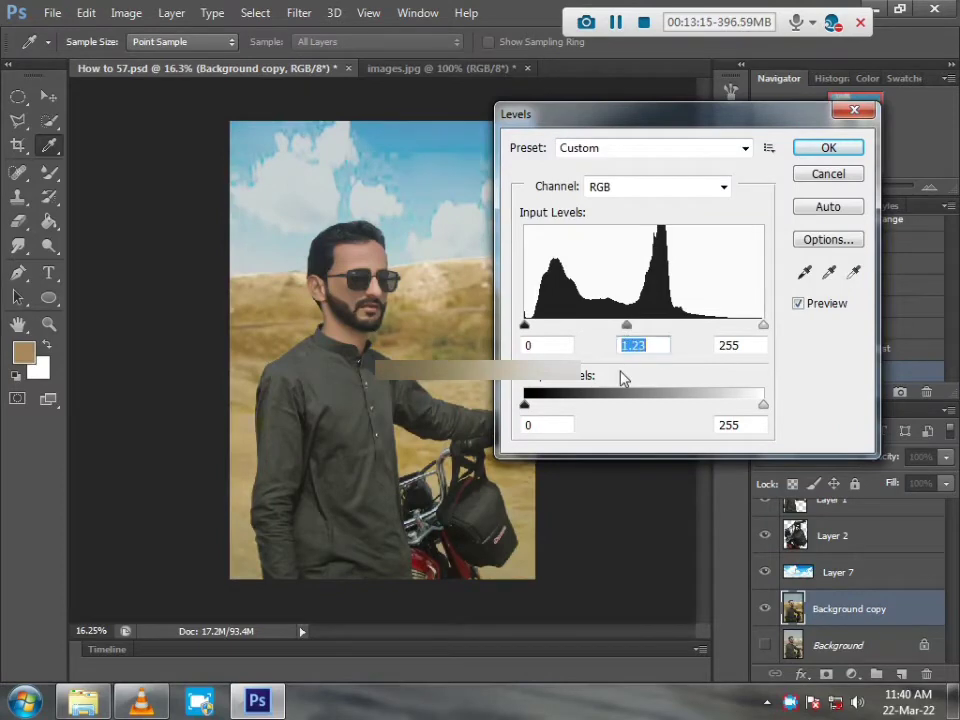
{"action": "key", "text": "Return"}
{"action": "key", "text": "v"}
{"action": "scroll", "coordinate": [560, 232], "scroll_direction": "up", "scroll_amount": 2}
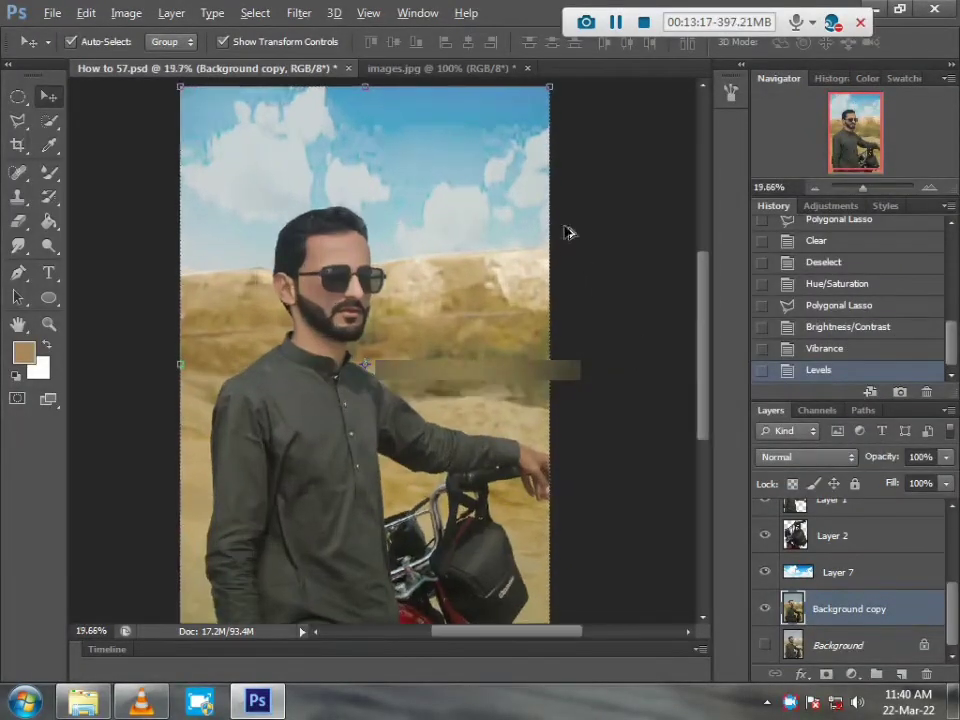
{"action": "left_click", "coordinate": [596, 287]}
{"action": "scroll", "coordinate": [521, 327], "scroll_direction": "down", "scroll_amount": 2}
{"action": "key", "text": "alt"}
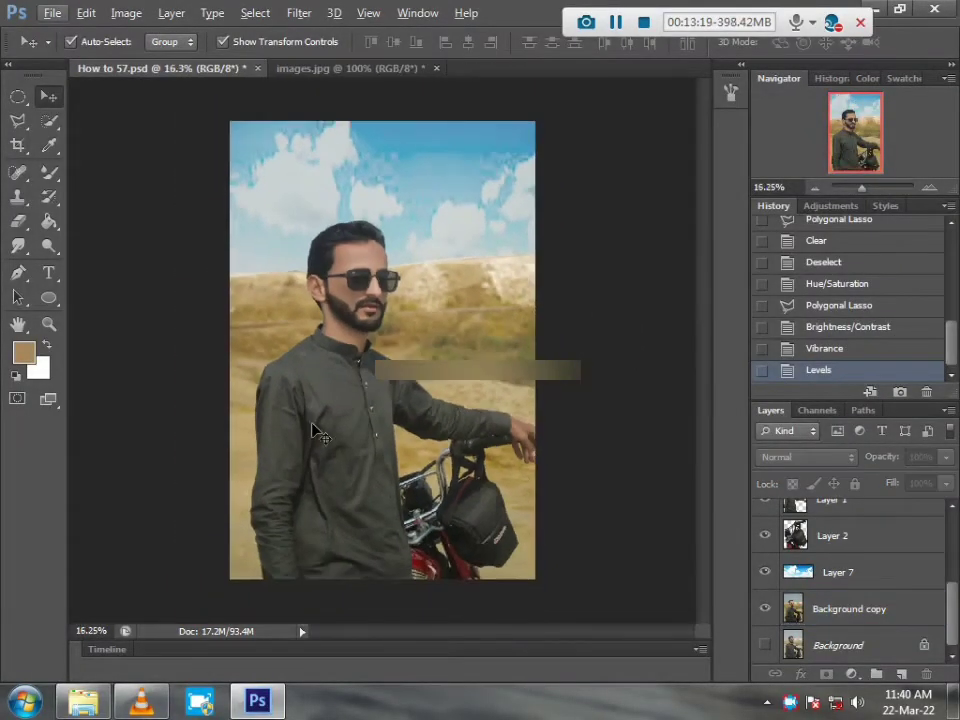
Open a Photo Filter for the shirt on Layer 3 and try Warming Filter (85) at 98% and Cooling Filter (LBB) at 67% density
{"action": "left_click", "coordinate": [316, 428]}
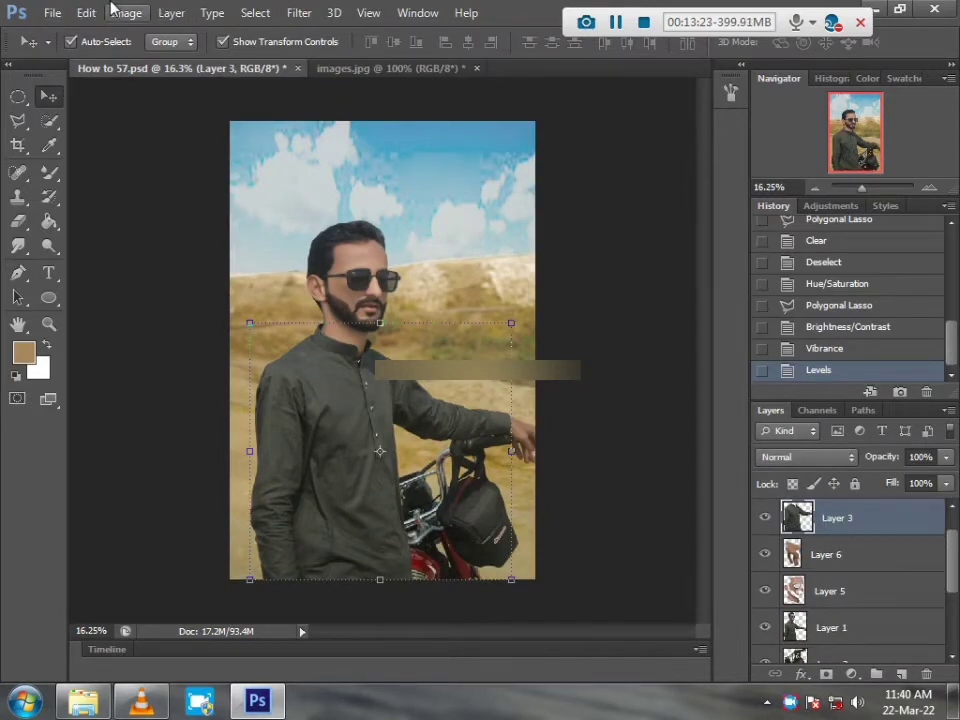
{"action": "mouse_move", "coordinate": [170, 60]}
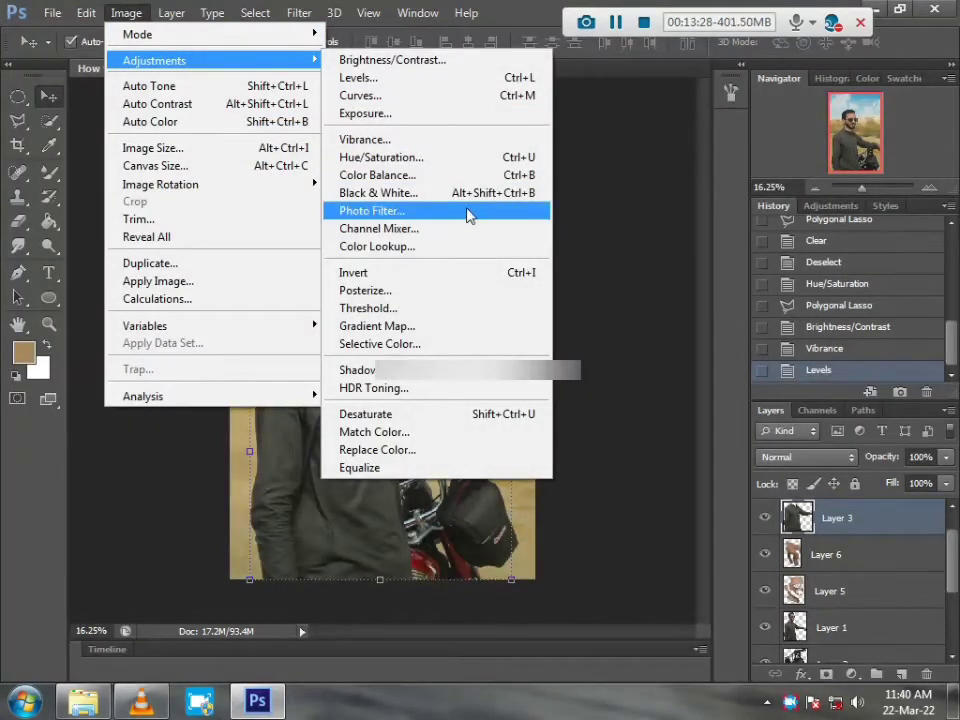
{"action": "left_click", "coordinate": [506, 216]}
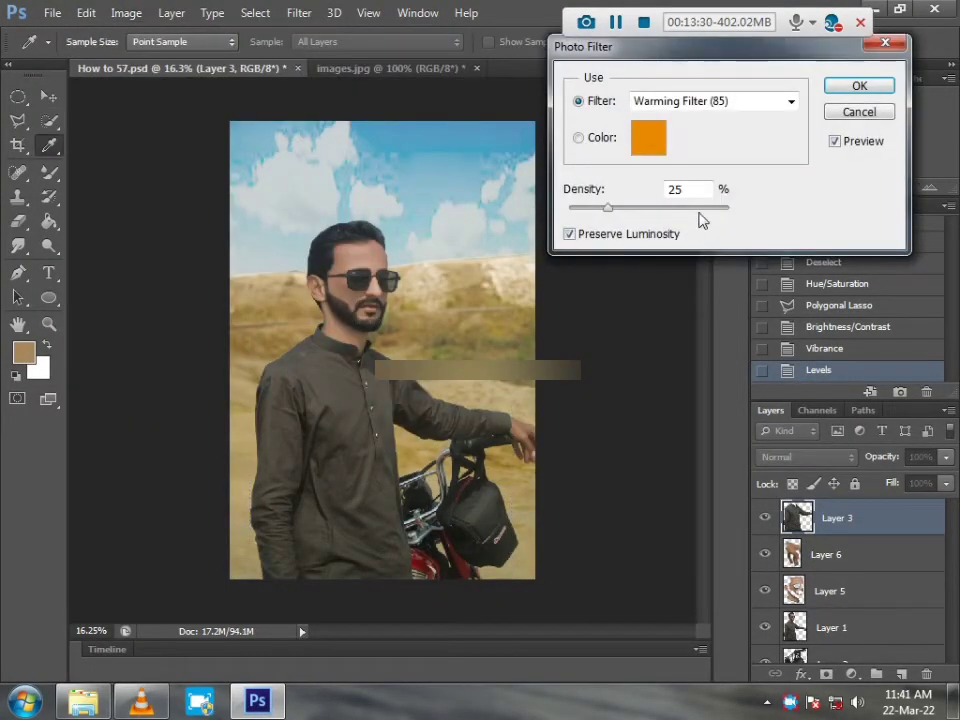
{"action": "left_click_drag", "start_coordinate": [699, 208], "coordinate": [723, 212]}
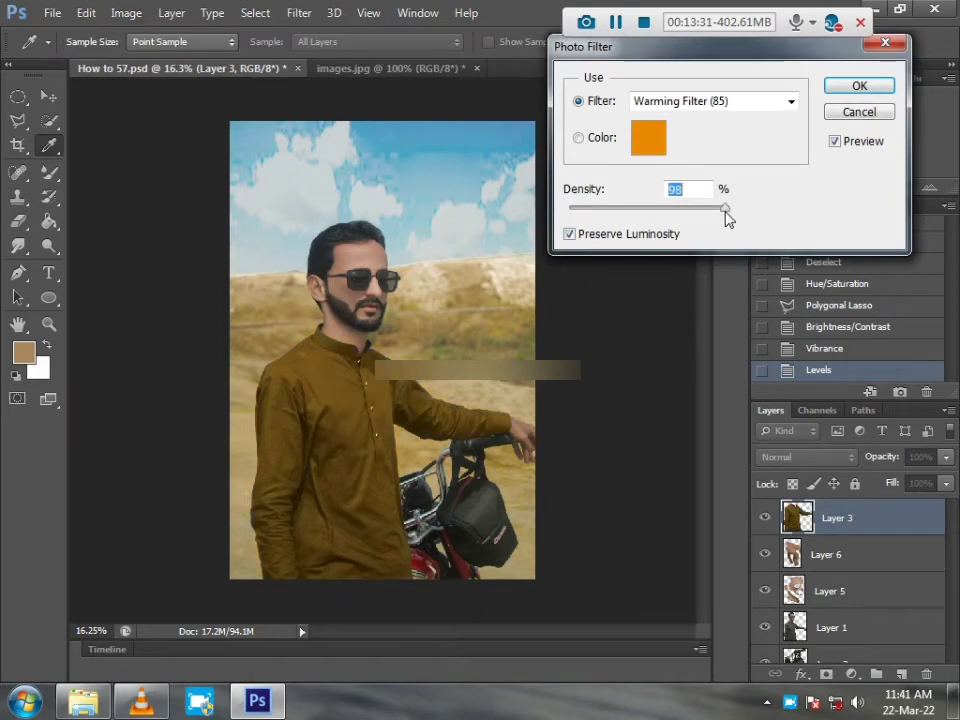
{"action": "left_click", "coordinate": [735, 101]}
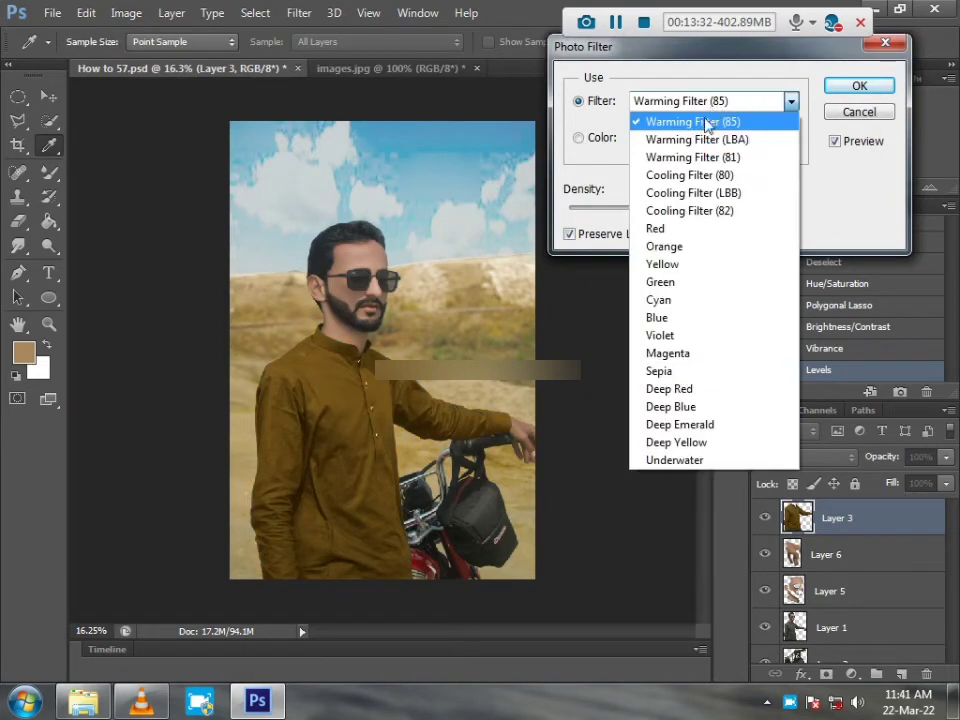
{"action": "left_click", "coordinate": [677, 194]}
{"action": "left_click", "coordinate": [676, 210]}
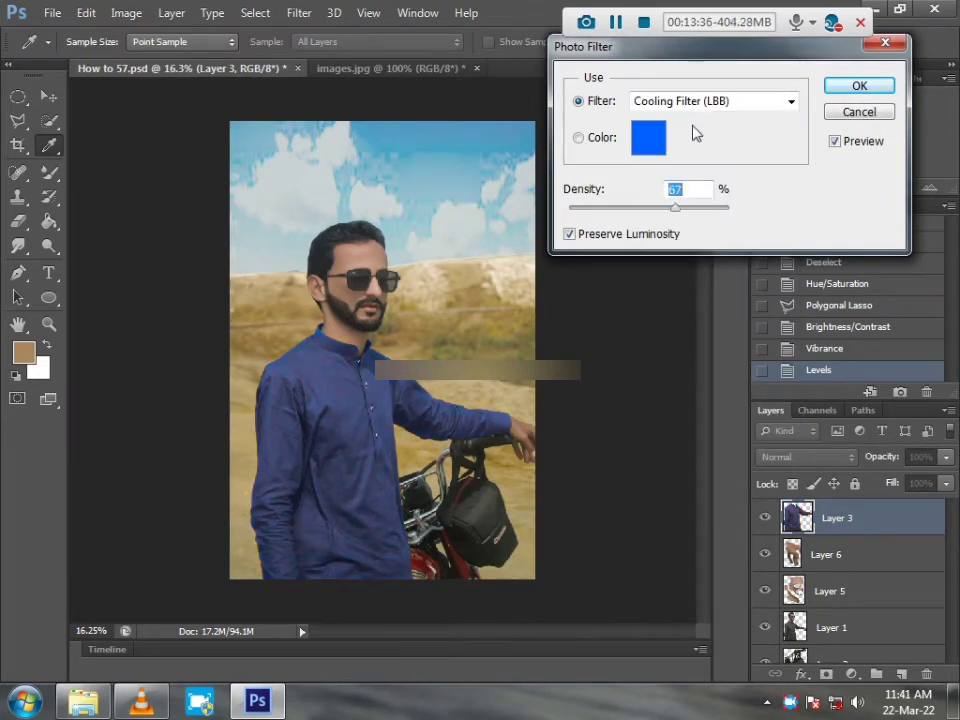
Try the Orange, Yellow and Violet photo filters on the shirt, raising the Violet filter's density to 81%
{"action": "left_click", "coordinate": [695, 101]}
{"action": "left_click", "coordinate": [664, 246]}
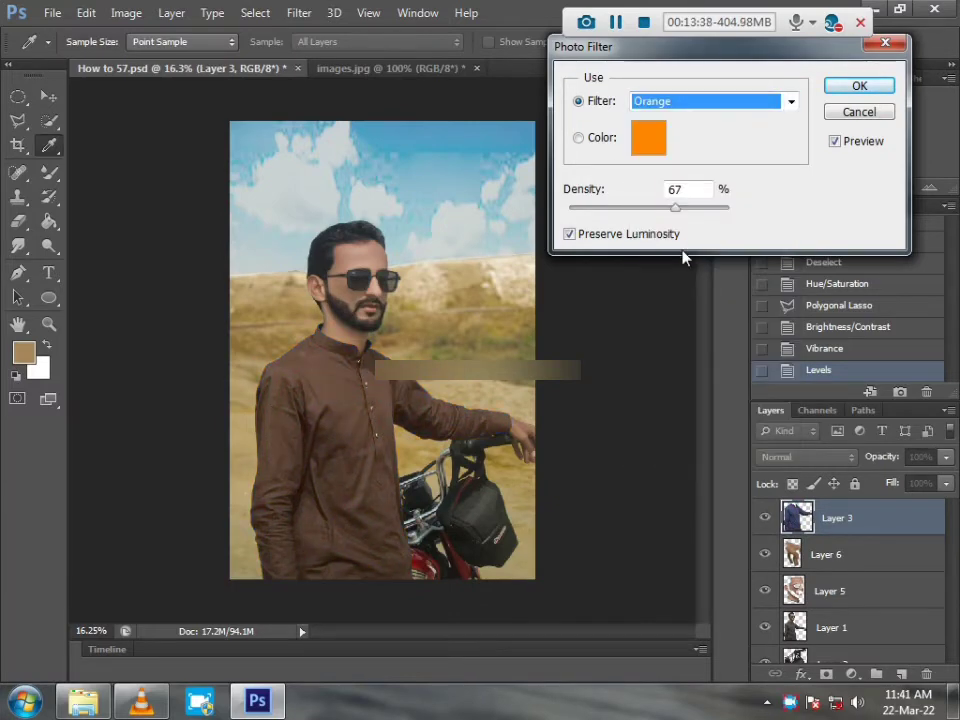
{"action": "key", "text": "r"}
{"action": "key", "text": "y"}
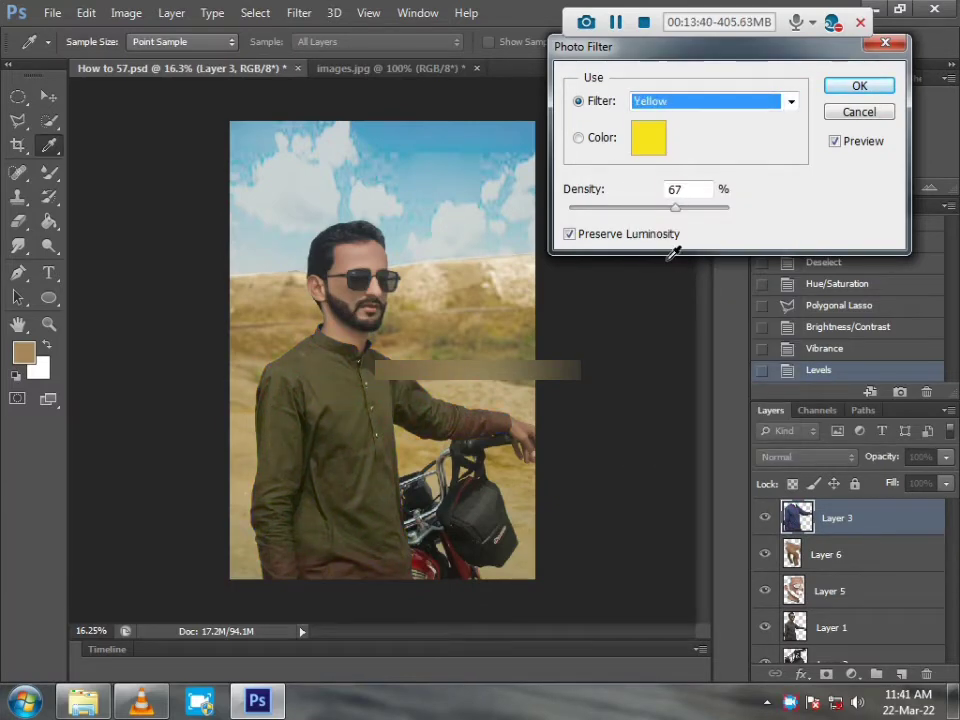
{"action": "key", "text": "g"}
{"action": "key", "text": "y"}
{"action": "key", "text": "b"}
{"action": "key", "text": "v"}
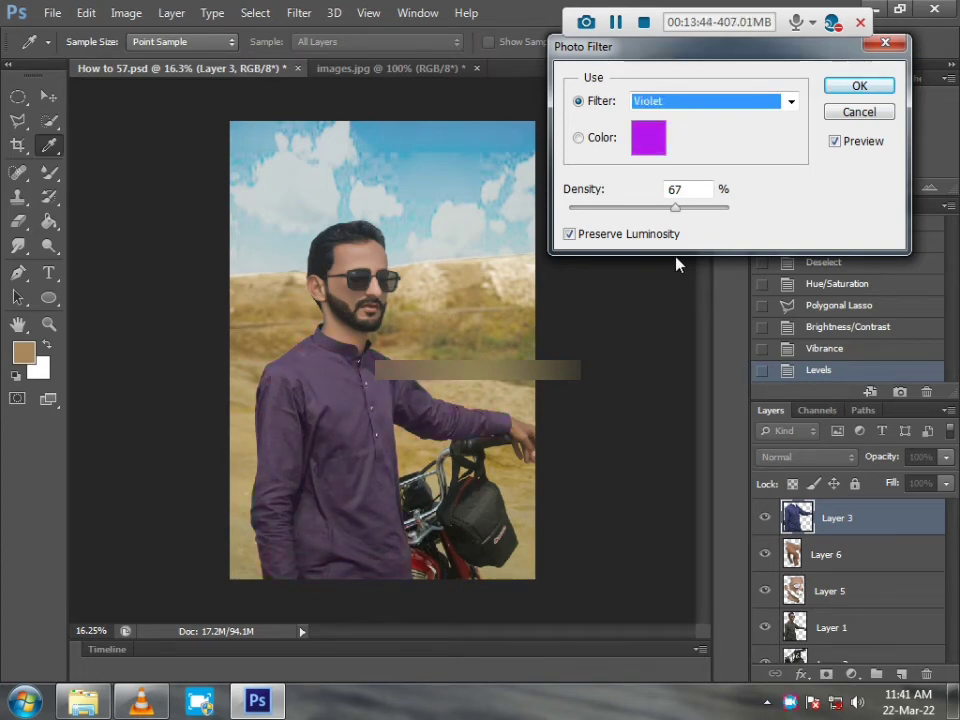
{"action": "left_click_drag", "start_coordinate": [685, 215], "coordinate": [709, 216]}
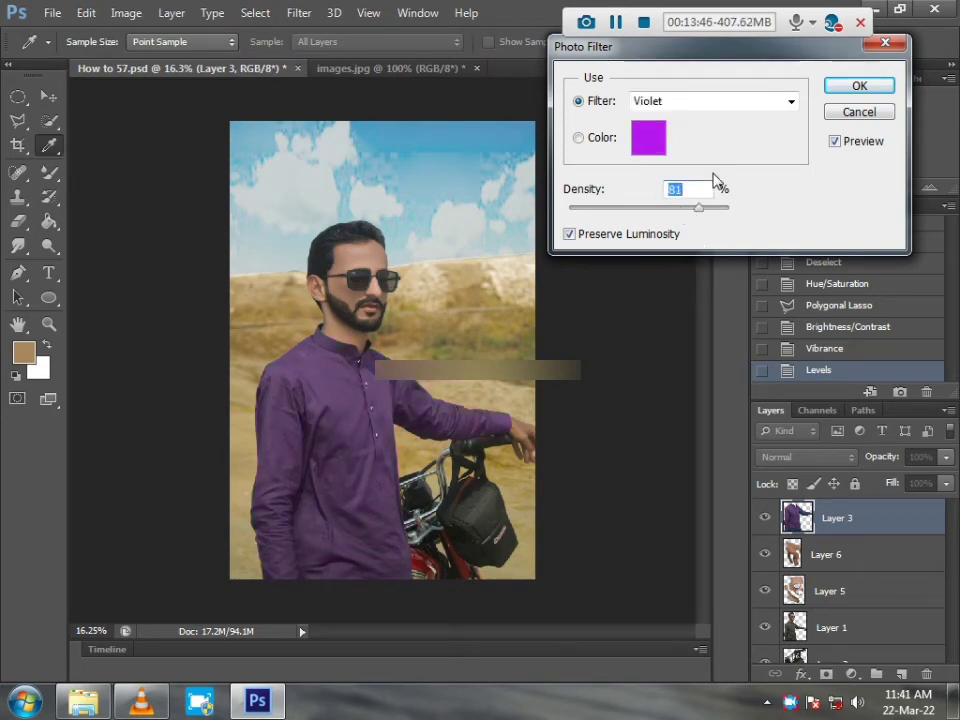
Apply the Deep Red photo filter to the shirt at 74% density
{"action": "left_click", "coordinate": [714, 102]}
{"action": "left_click", "coordinate": [713, 112]}
{"action": "key", "text": "Down"}
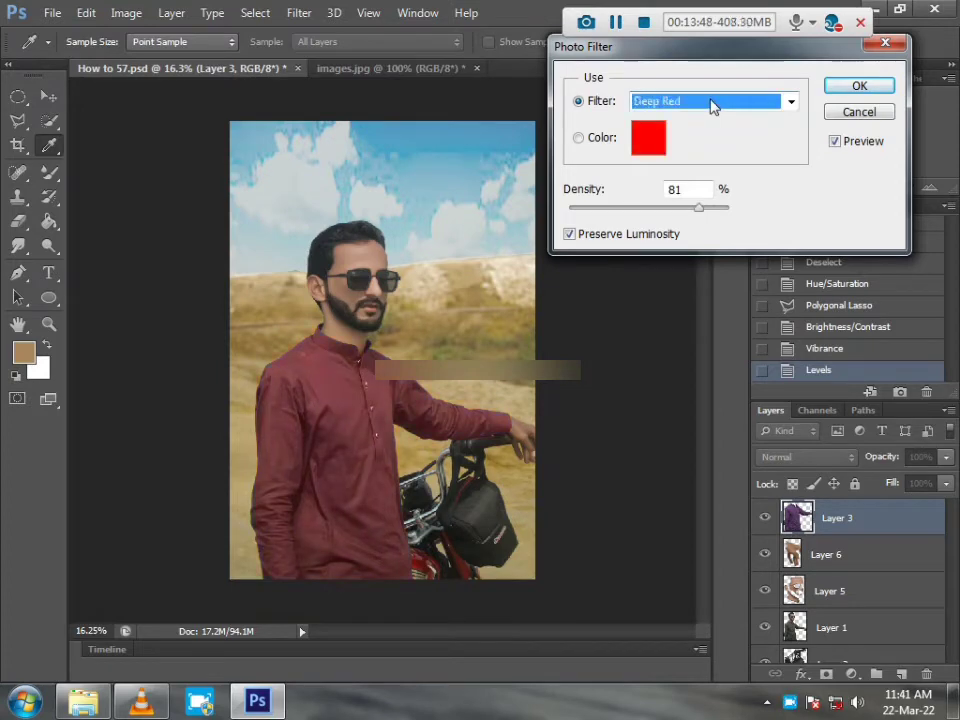
{"action": "left_click", "coordinate": [699, 209]}
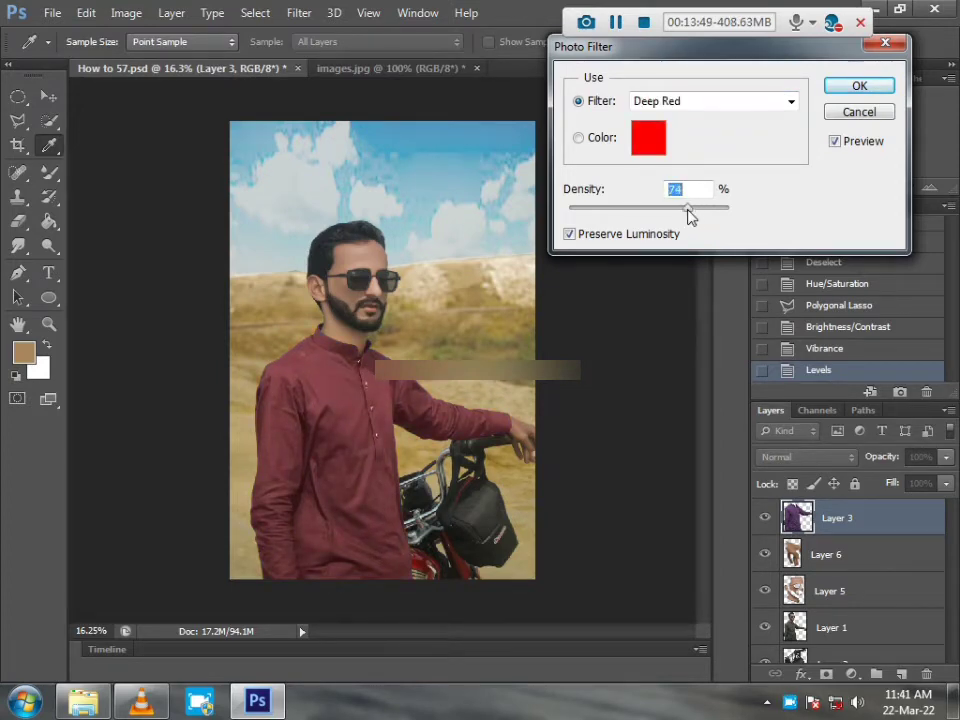
{"action": "key", "text": "Return"}
{"action": "key", "text": "v"}
Darken the shirt on Layer 3 with a Brightness/Contrast adjustment of brightness -36 and contrast 31
{"action": "left_click", "coordinate": [127, 13]}
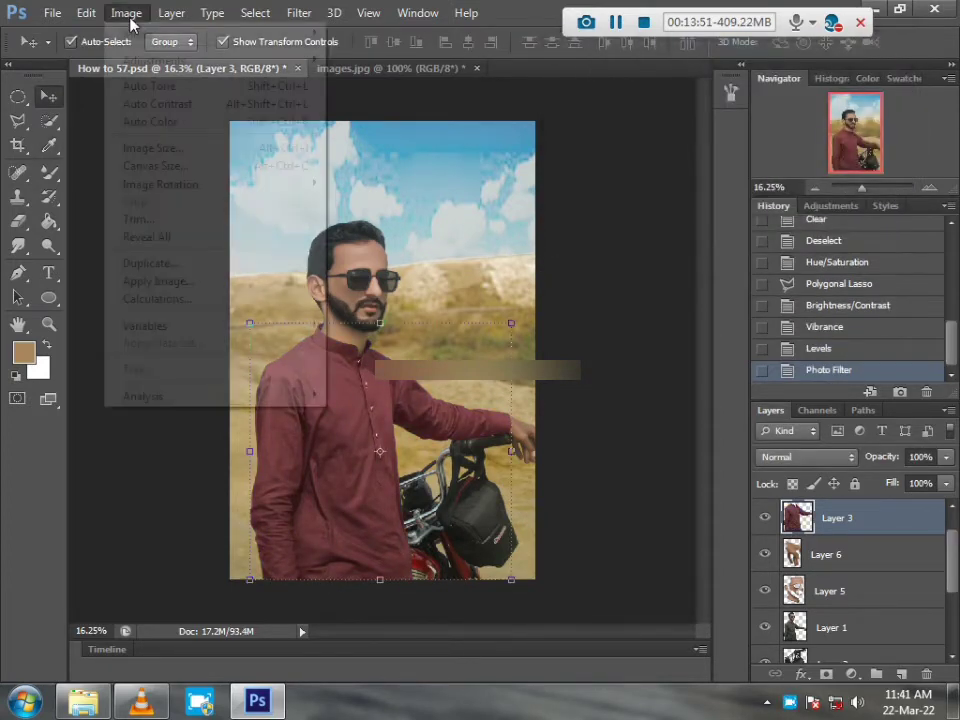
{"action": "mouse_move", "coordinate": [150, 58]}
{"action": "left_click", "coordinate": [400, 62]}
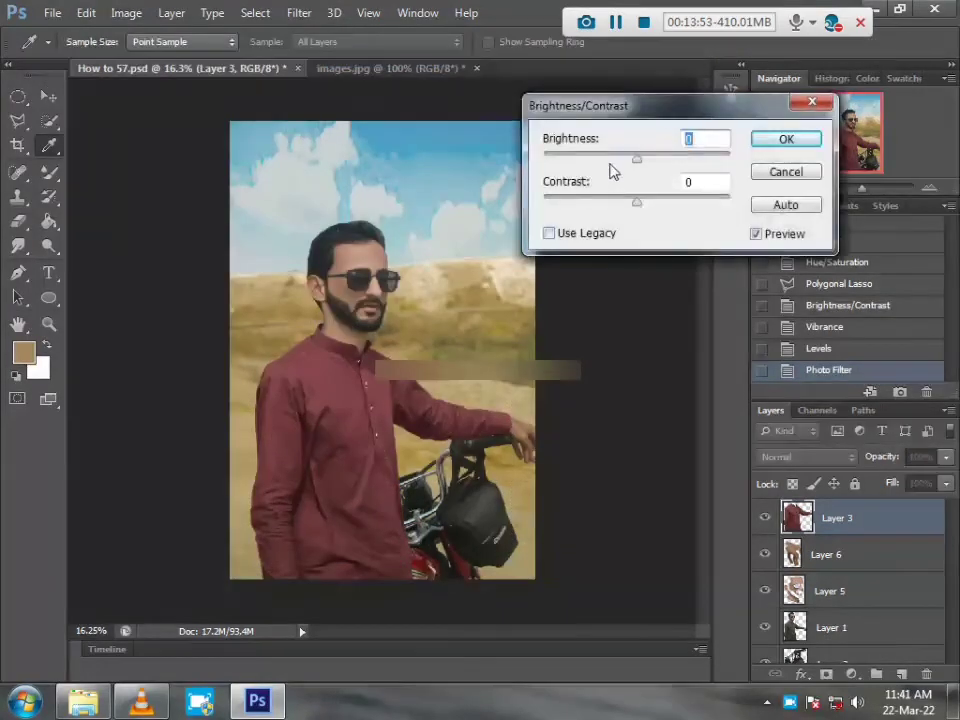
{"action": "left_click", "coordinate": [614, 159]}
{"action": "left_click", "coordinate": [666, 204]}
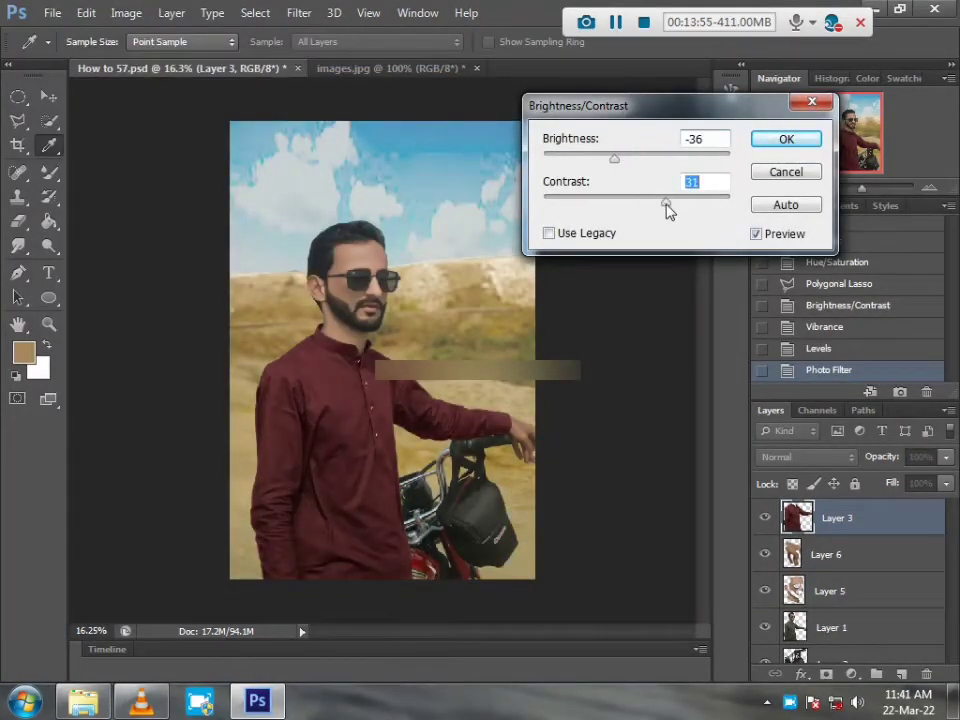
{"action": "key", "text": "Return"}
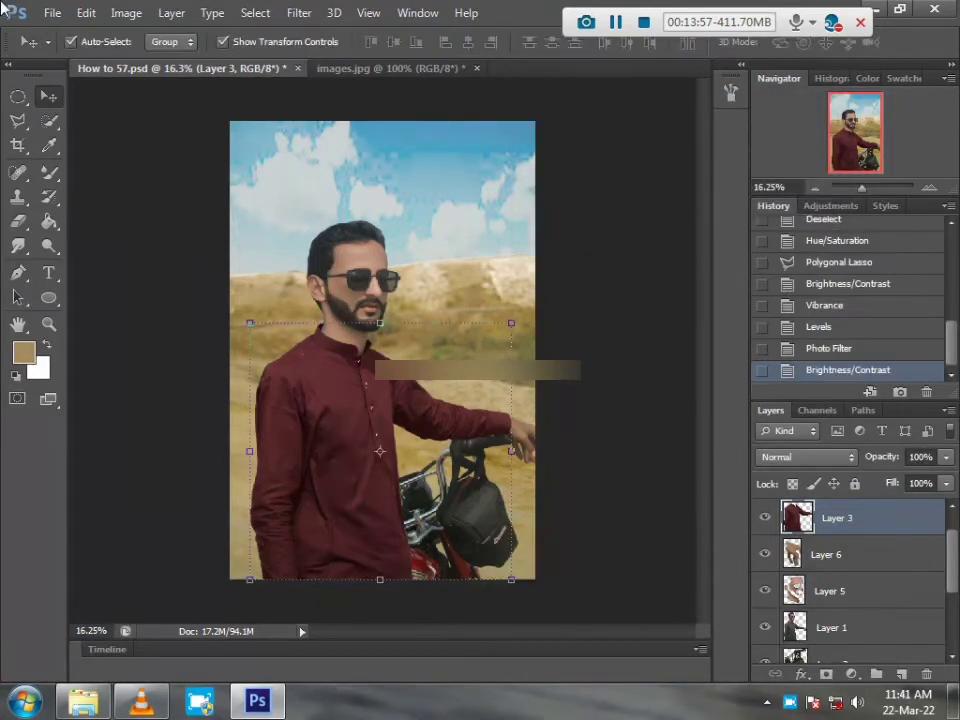
Reduce the shirt's saturation to -17 with a Hue/Saturation adjustment
{"action": "left_click", "coordinate": [126, 13]}
{"action": "mouse_move", "coordinate": [186, 61]}
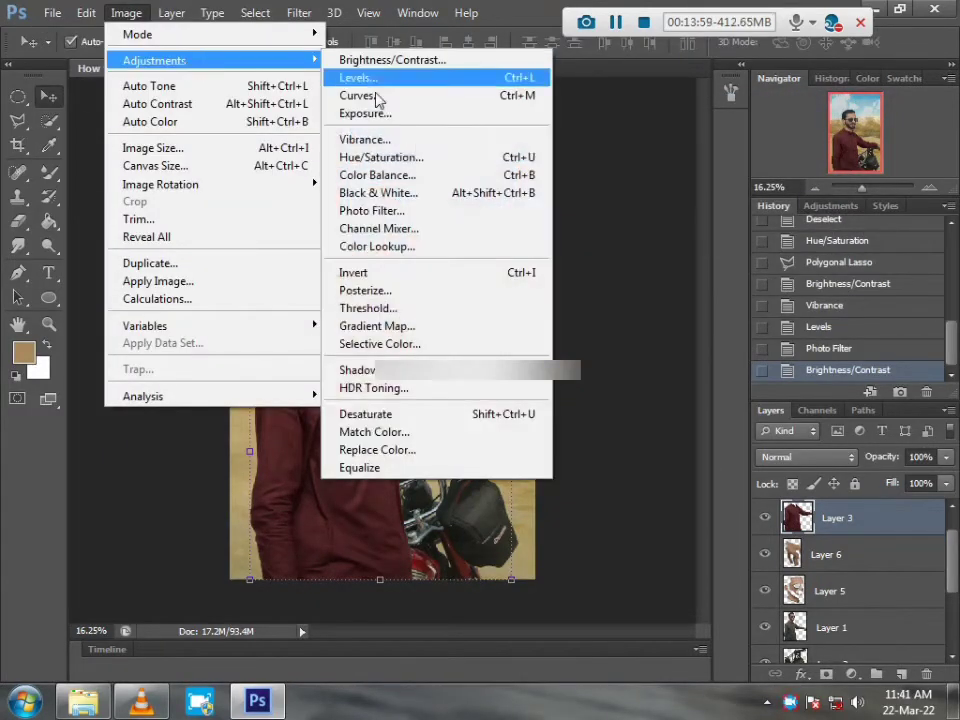
{"action": "left_click", "coordinate": [377, 158]}
{"action": "left_click", "coordinate": [679, 245]}
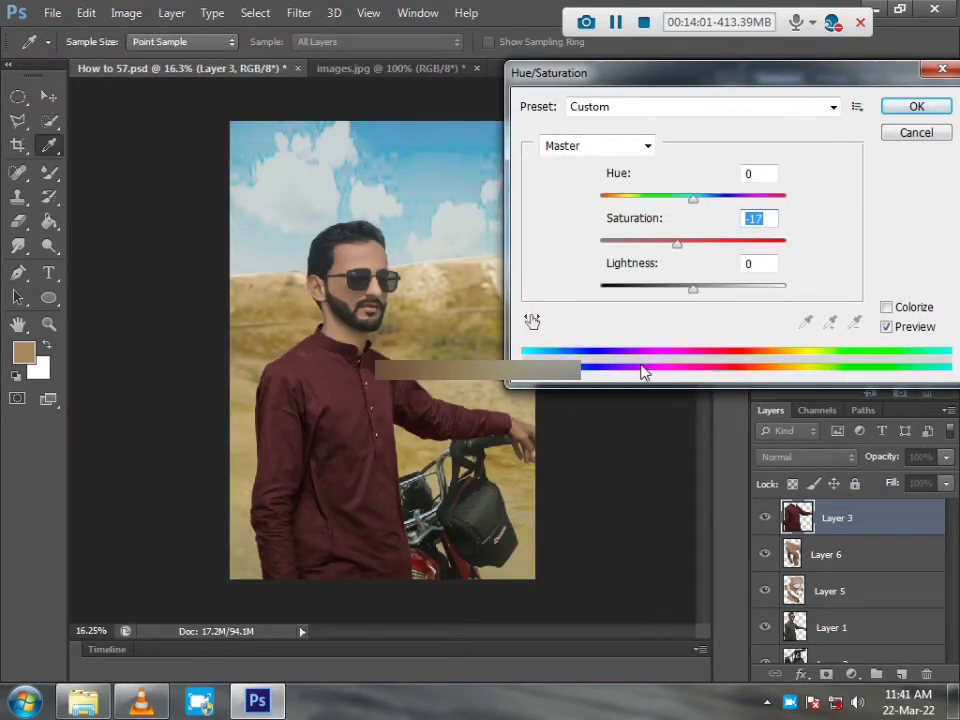
{"action": "key", "text": "Return"}
{"action": "left_click", "coordinate": [614, 342]}
Deepen the dark tones of the man on Layer 1 with Selective Color, setting Black to +17% for the Blacks
{"action": "scroll", "coordinate": [415, 338], "scroll_direction": "down", "scroll_amount": 4}
{"action": "scroll", "coordinate": [415, 338], "scroll_direction": "up", "scroll_amount": 3}
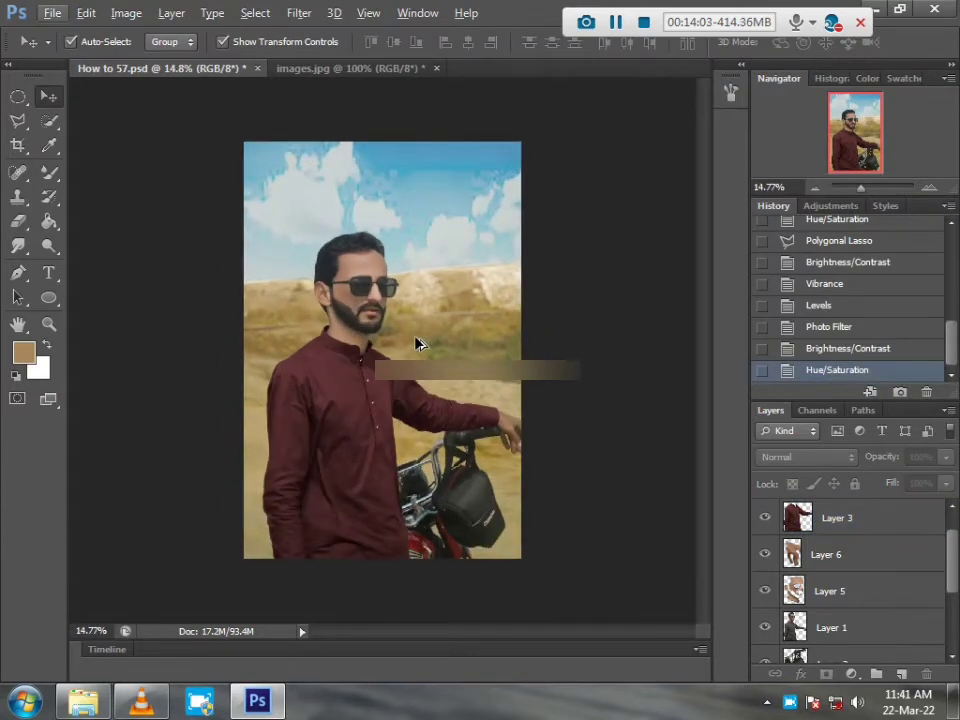
{"action": "left_click", "coordinate": [372, 252]}
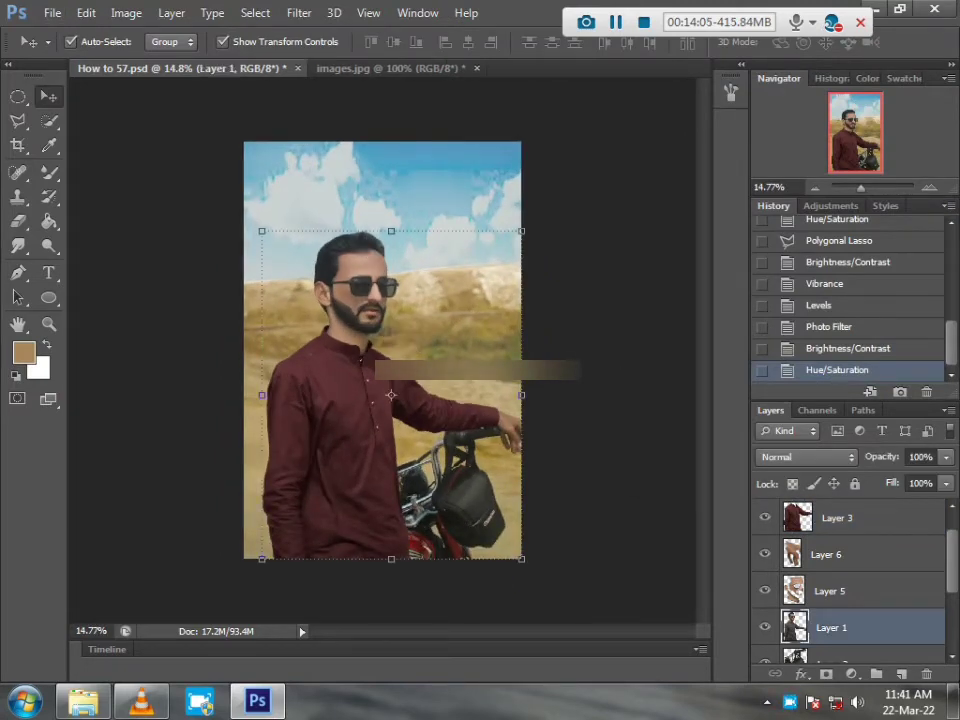
{"action": "scroll", "coordinate": [840, 613], "scroll_direction": "down", "scroll_amount": 3}
{"action": "scroll", "coordinate": [830, 545], "scroll_direction": "up", "scroll_amount": 1}
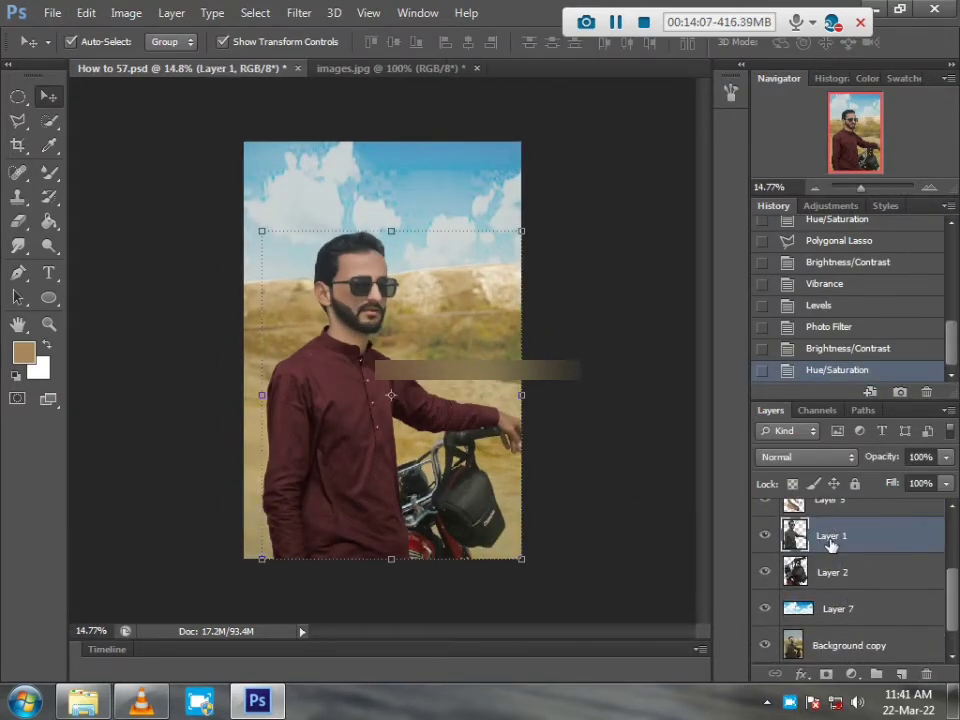
{"action": "left_click", "coordinate": [126, 13]}
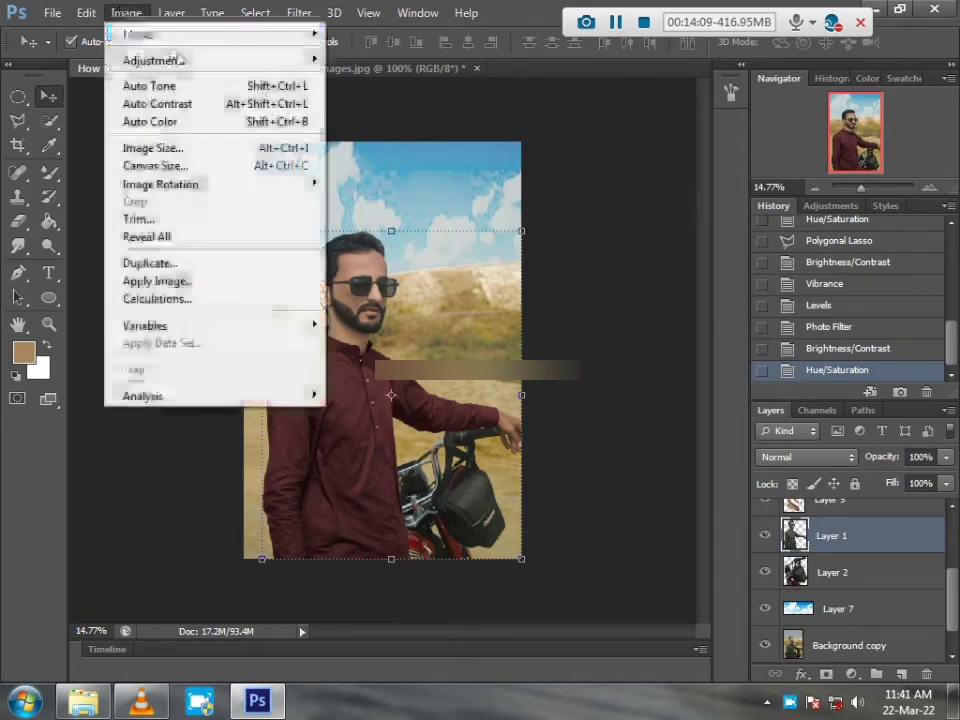
{"action": "mouse_move", "coordinate": [155, 60]}
{"action": "left_click", "coordinate": [410, 344]}
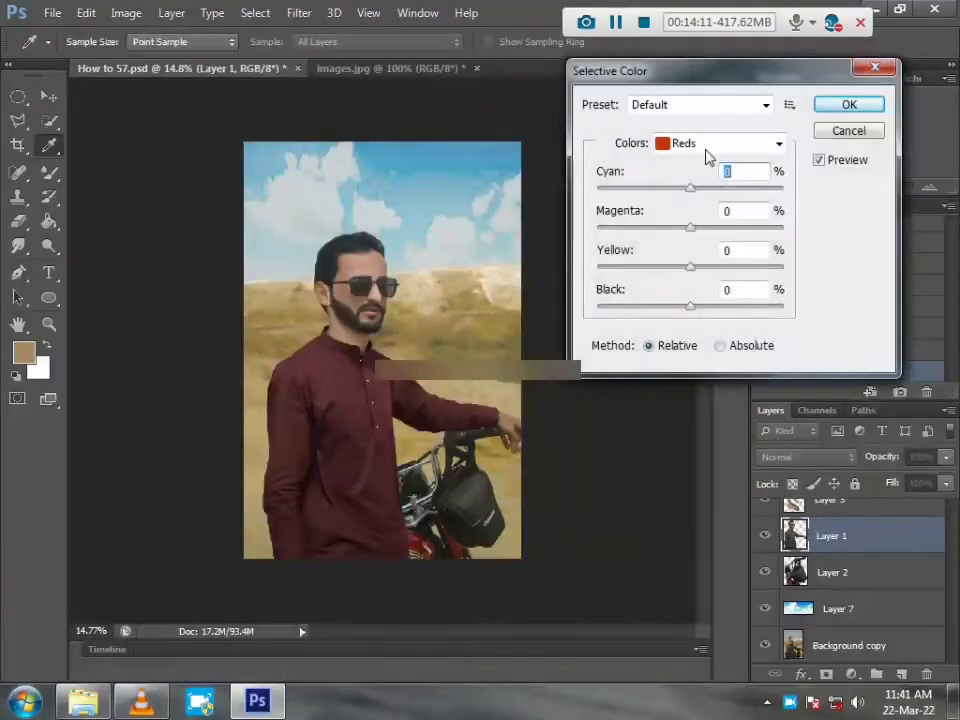
{"action": "left_click", "coordinate": [778, 143]}
{"action": "left_click", "coordinate": [690, 307]}
{"action": "left_click", "coordinate": [690, 307]}
{"action": "left_click", "coordinate": [706, 310]}
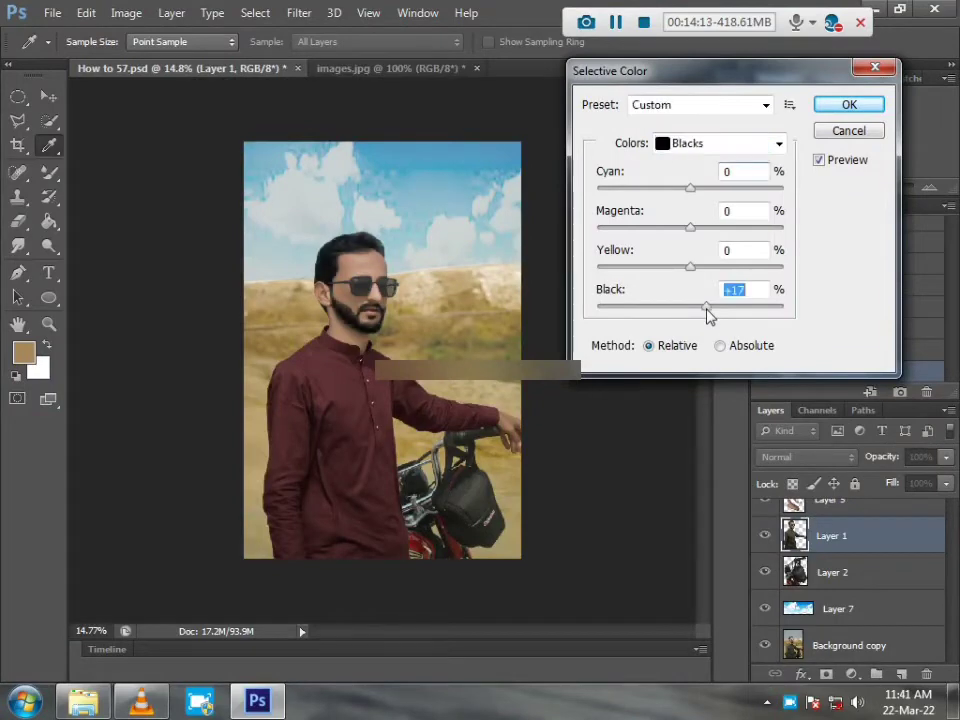
{"action": "key", "text": "Return"}
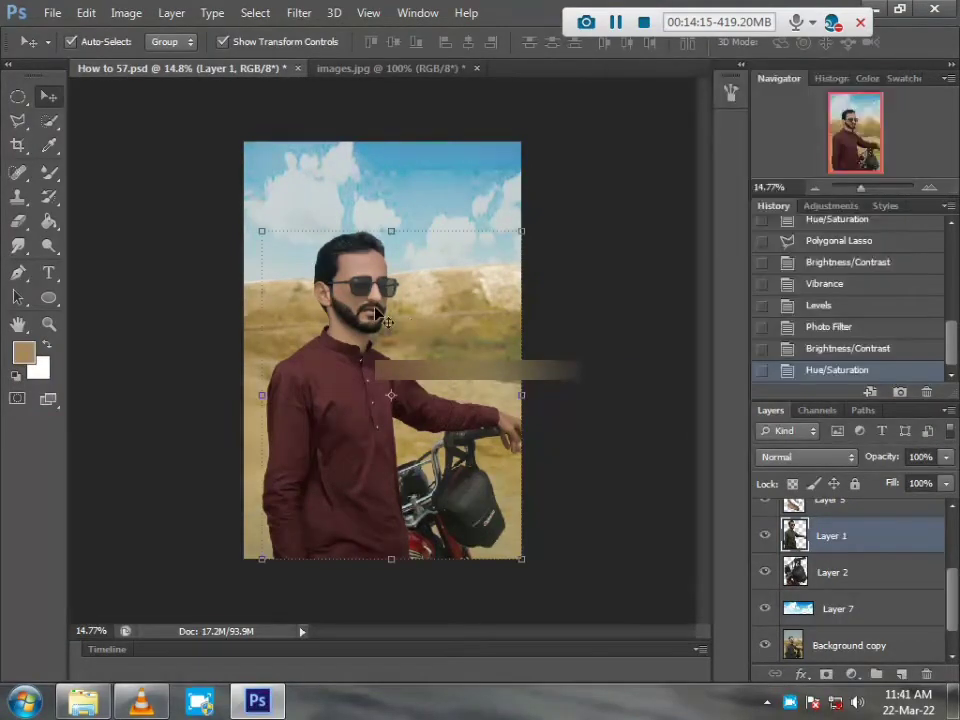
Darken the sunglasses on Layer 4 with a Brightness/Contrast adjustment of brightness -38 and contrast 28
{"action": "left_click", "coordinate": [373, 294]}
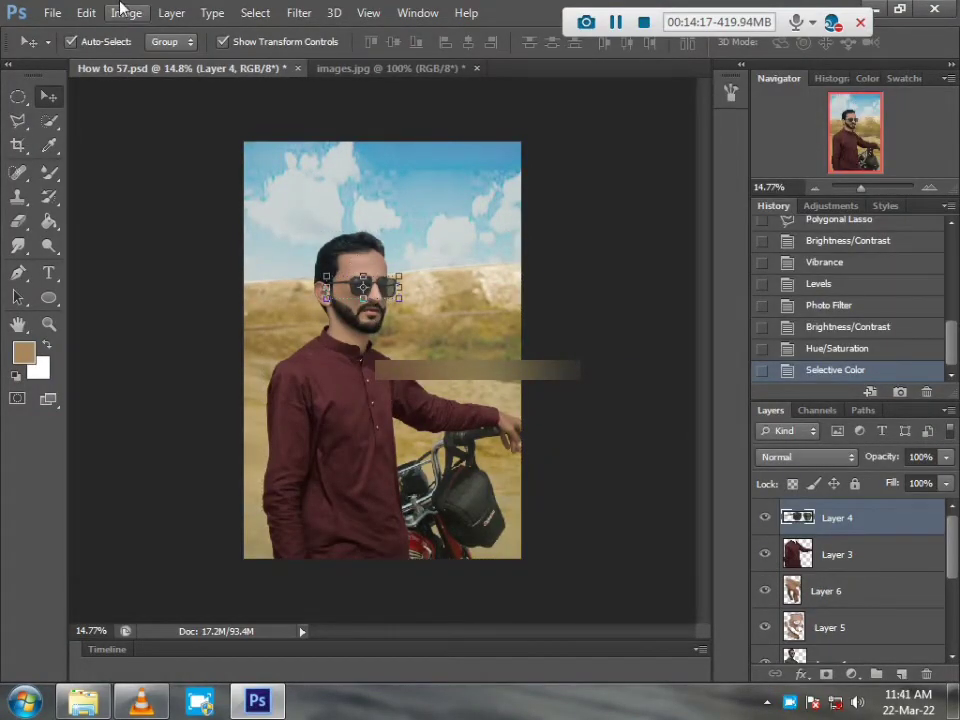
{"action": "left_click", "coordinate": [123, 12]}
{"action": "mouse_move", "coordinate": [135, 60]}
{"action": "left_click", "coordinate": [359, 63]}
{"action": "left_click", "coordinate": [611, 156]}
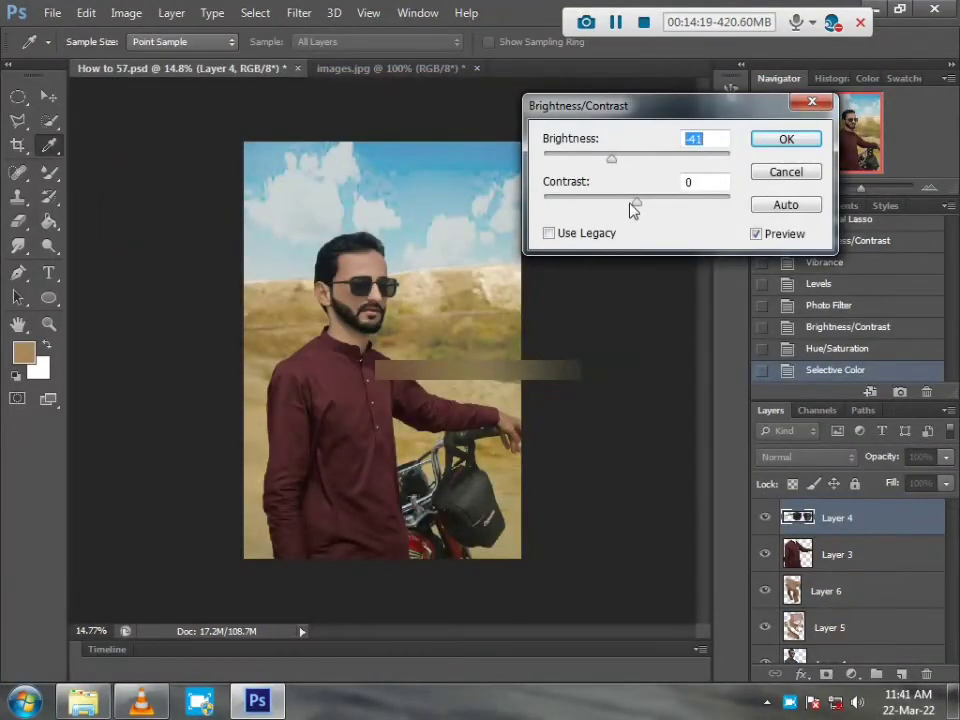
{"action": "left_click", "coordinate": [662, 201]}
{"action": "left_click", "coordinate": [578, 156]}
{"action": "left_click_drag", "start_coordinate": [578, 156], "coordinate": [614, 163]}
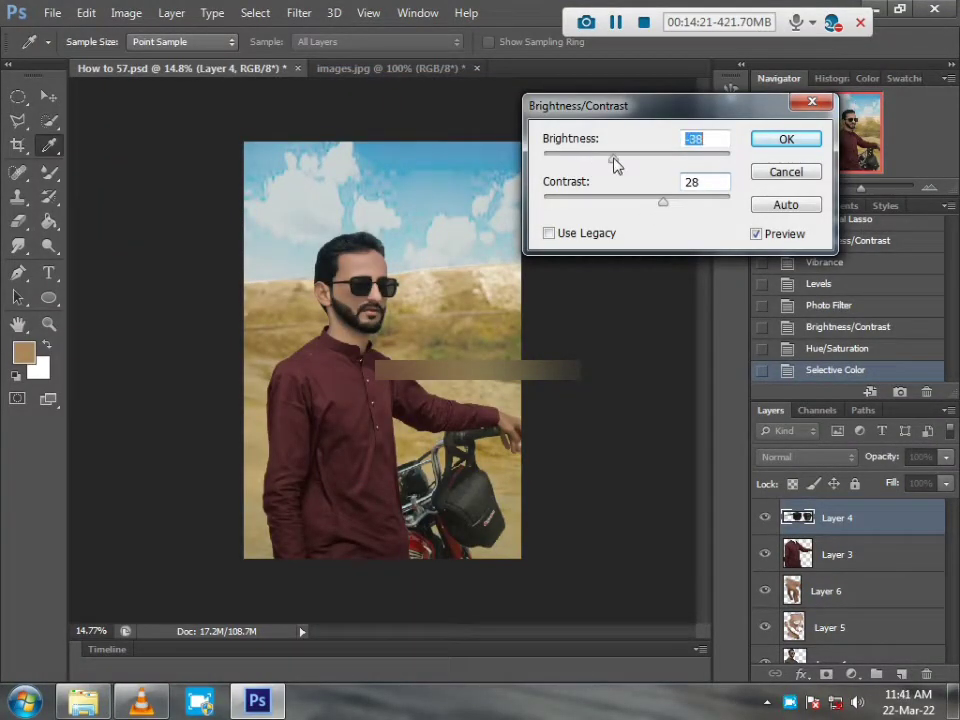
{"action": "key", "text": "Return"}
{"action": "key", "text": "v"}
Brighten the hand on Layer 6 by slightly raising the midtones with a Curves adjustment
{"action": "left_click", "coordinate": [508, 428]}
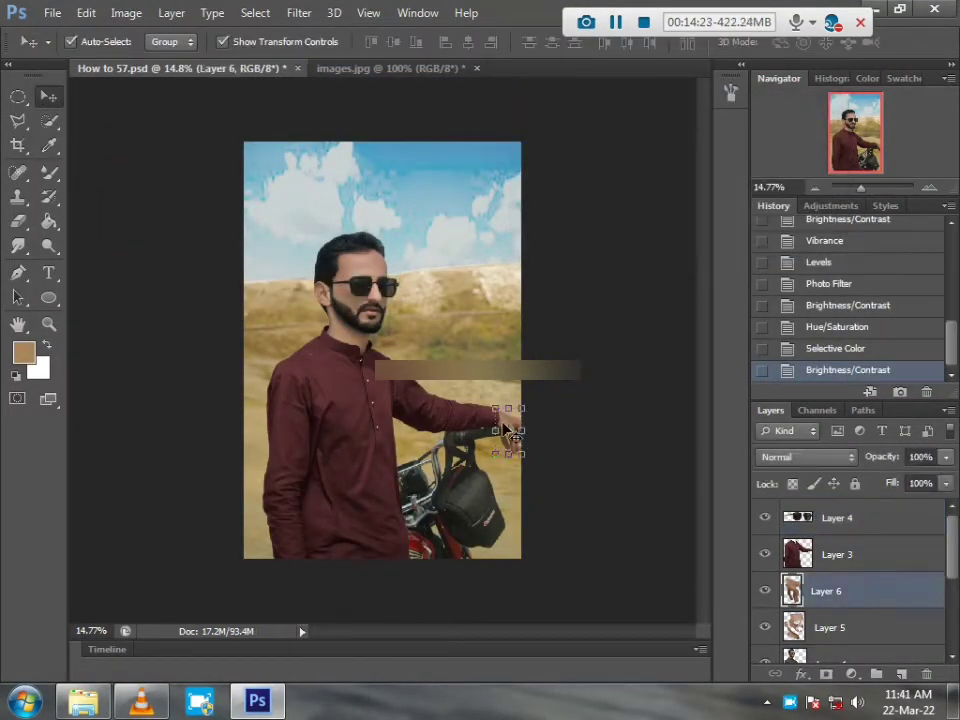
{"action": "left_click", "coordinate": [126, 13]}
{"action": "mouse_move", "coordinate": [150, 58]}
{"action": "left_click", "coordinate": [579, 77]}
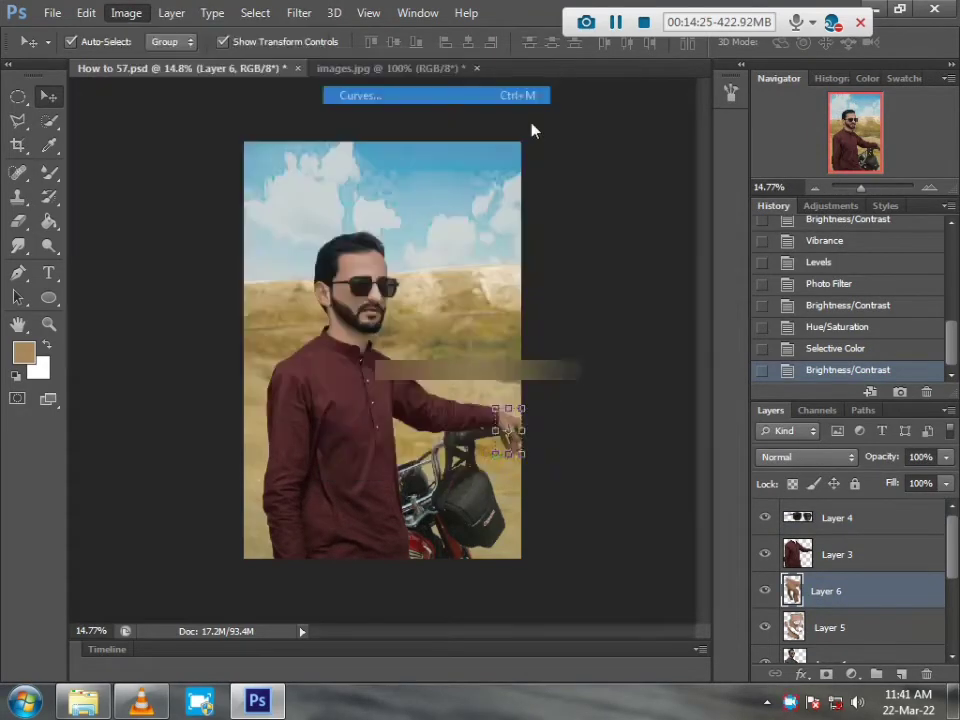
{"action": "left_click_drag", "start_coordinate": [723, 290], "coordinate": [723, 273]}
{"action": "key", "text": "Return"}
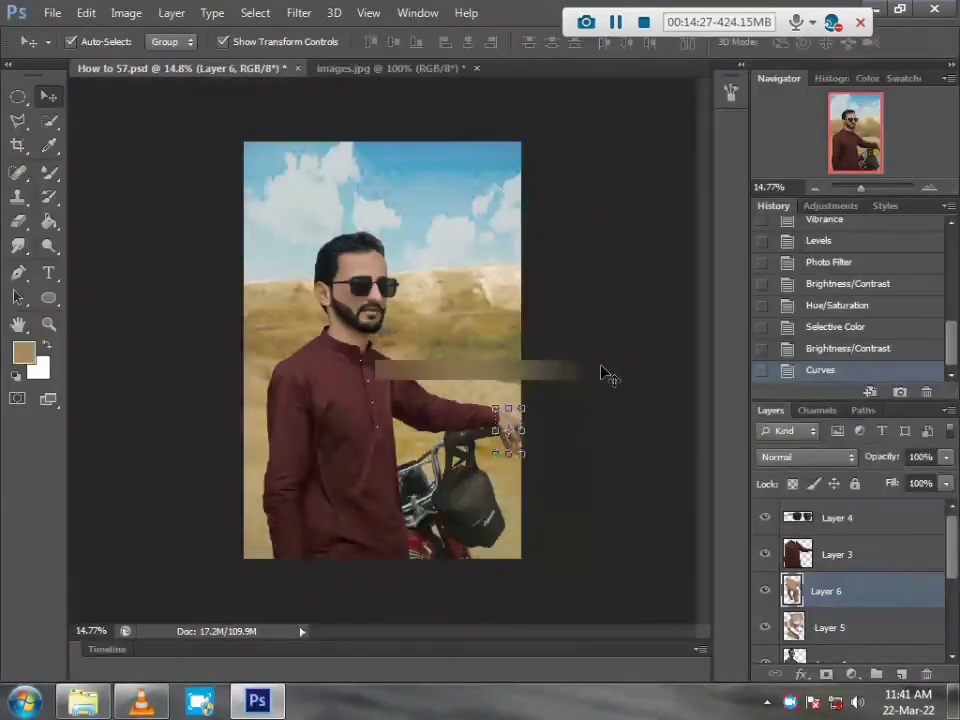
Darken the motorcycle on Layer 2 with a Brightness/Contrast adjustment of brightness -39 and contrast 25
{"action": "scroll", "coordinate": [466, 386], "scroll_direction": "up", "scroll_amount": 1}
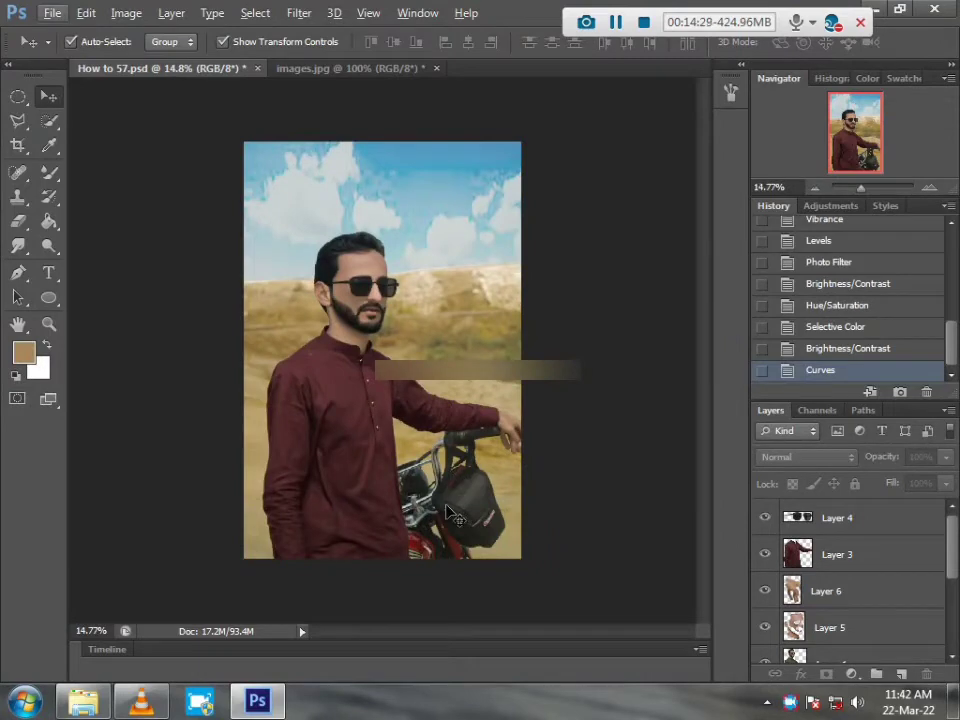
{"action": "left_click", "coordinate": [455, 483]}
{"action": "left_click", "coordinate": [126, 13]}
{"action": "mouse_move", "coordinate": [155, 60]}
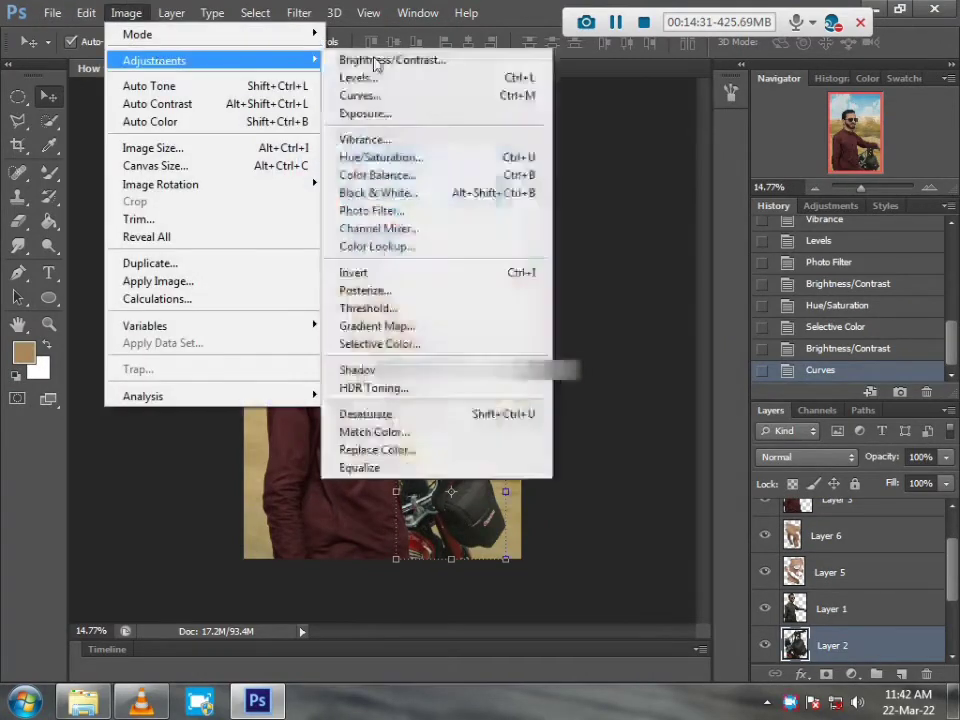
{"action": "left_click", "coordinate": [392, 60]}
{"action": "left_click", "coordinate": [608, 159]}
{"action": "left_click", "coordinate": [659, 203]}
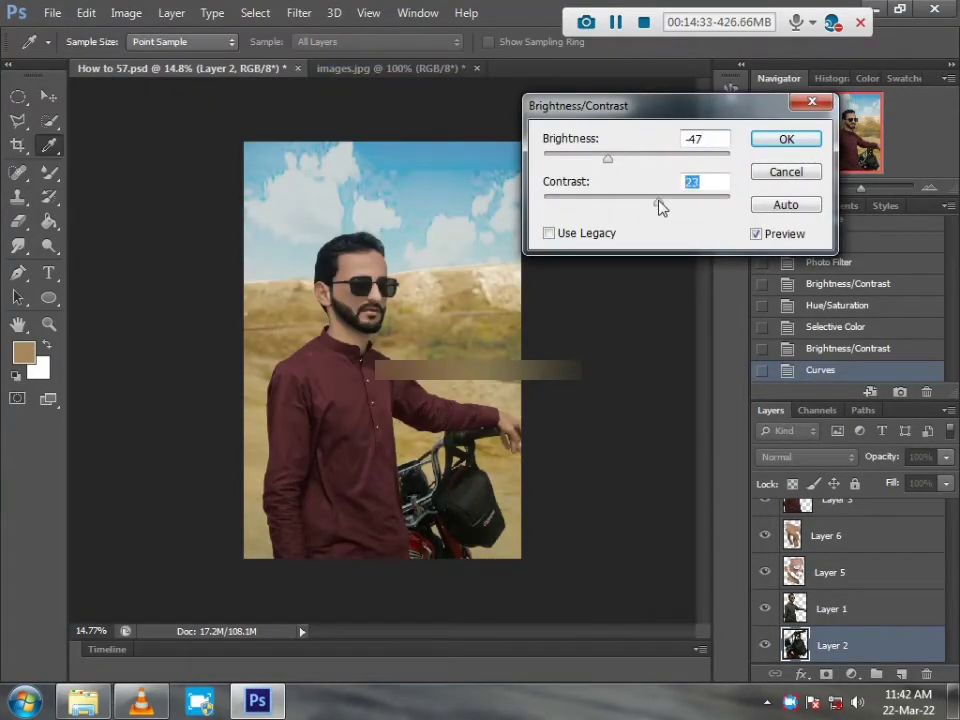
{"action": "mouse_move", "coordinate": [609, 160]}
{"action": "left_mouse_down"}
{"action": "mouse_move", "coordinate": [636, 163]}
{"action": "mouse_move", "coordinate": [600, 167]}
{"action": "mouse_move", "coordinate": [613, 171]}
{"action": "left_mouse_up"}
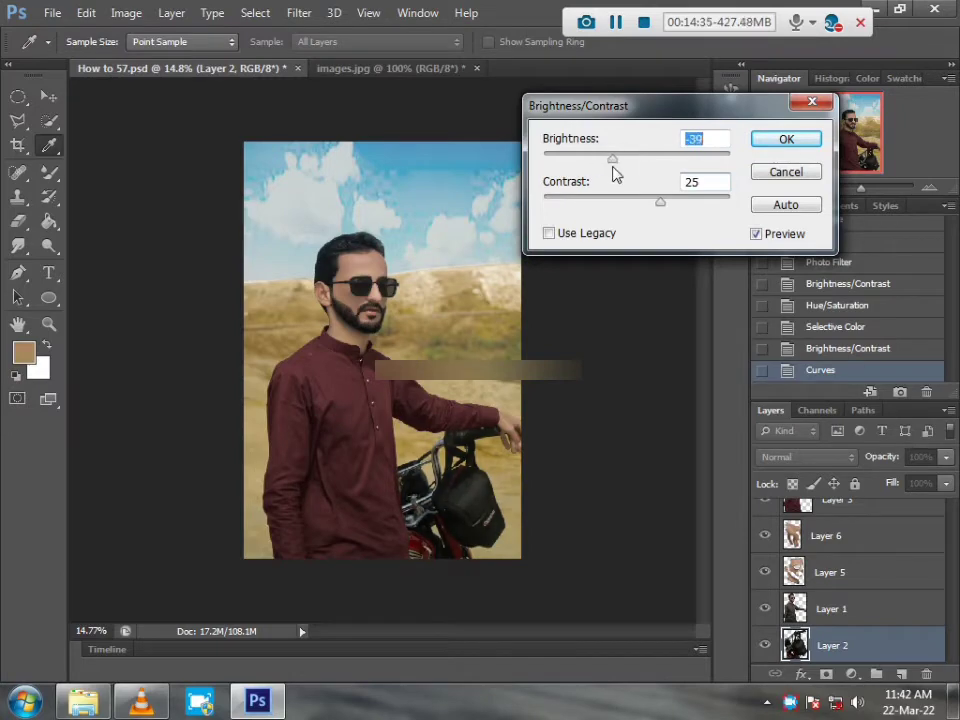
{"action": "key", "text": "Return"}
{"action": "left_click", "coordinate": [549, 478]}
Set the opacity of the sky layer, Layer 7, to 47%
{"action": "left_click", "coordinate": [478, 358]}
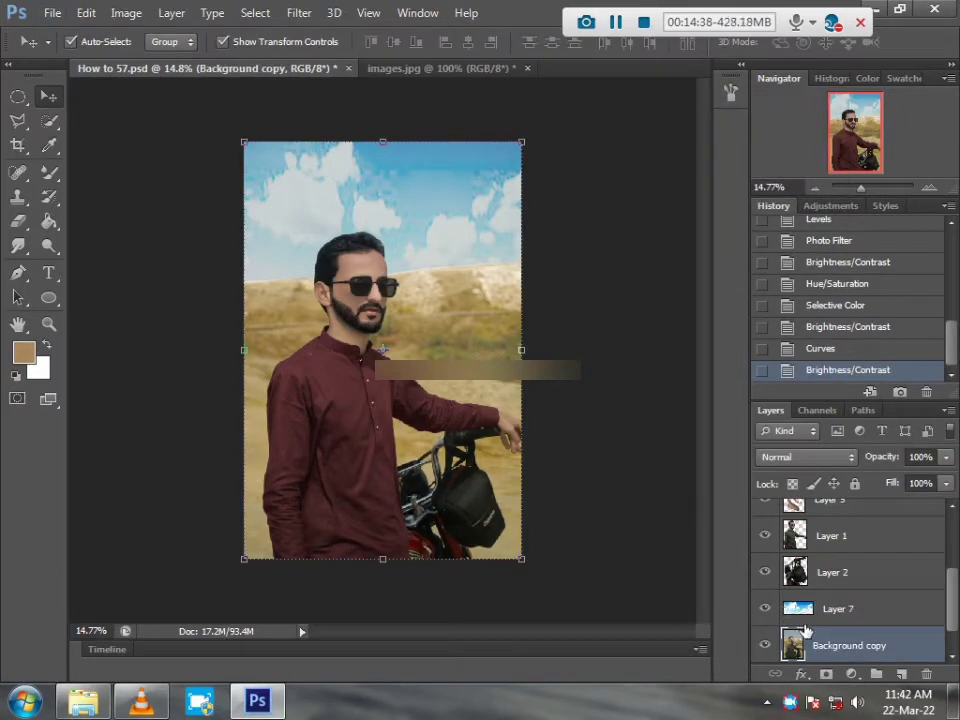
{"action": "left_click", "coordinate": [832, 609]}
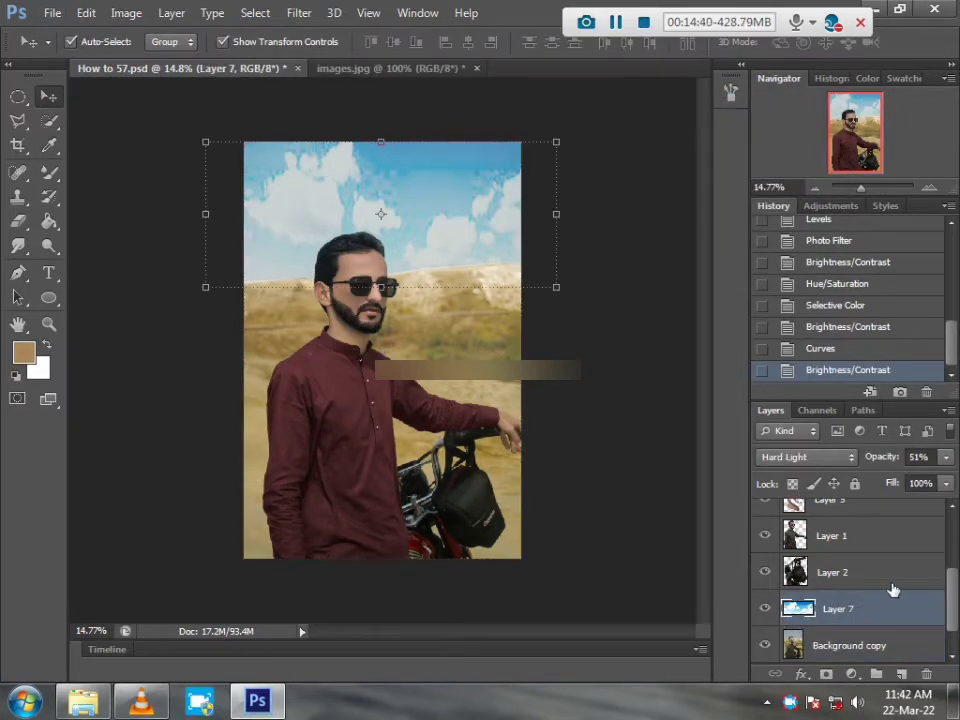
{"action": "left_click", "coordinate": [947, 457]}
{"action": "left_click_drag", "start_coordinate": [940, 485], "coordinate": [943, 485]}
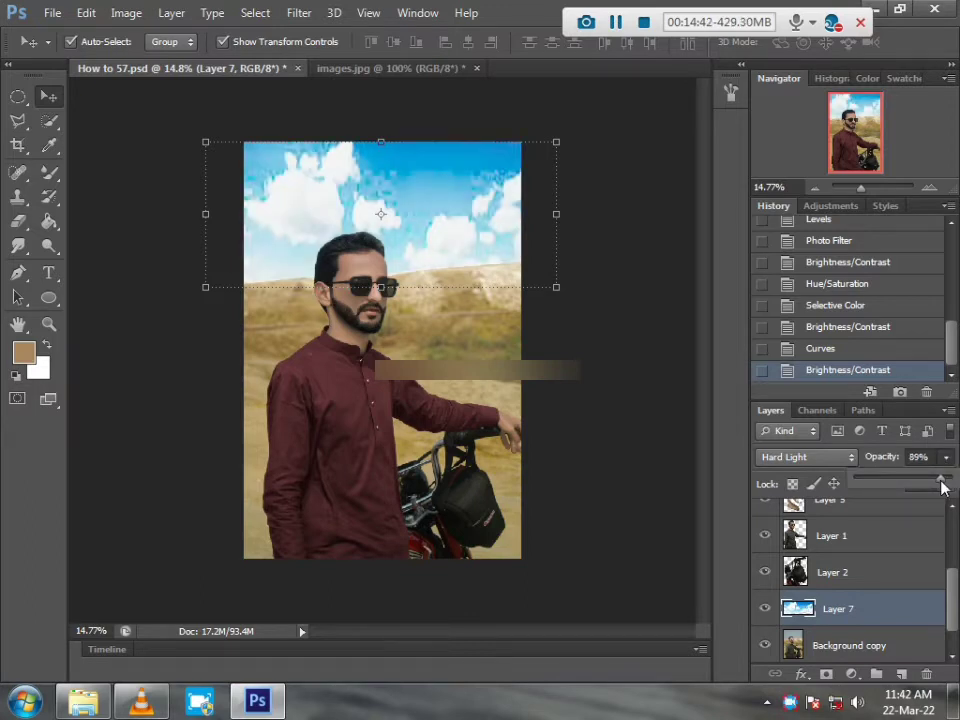
{"action": "left_click_drag", "start_coordinate": [870, 487], "coordinate": [901, 487]}
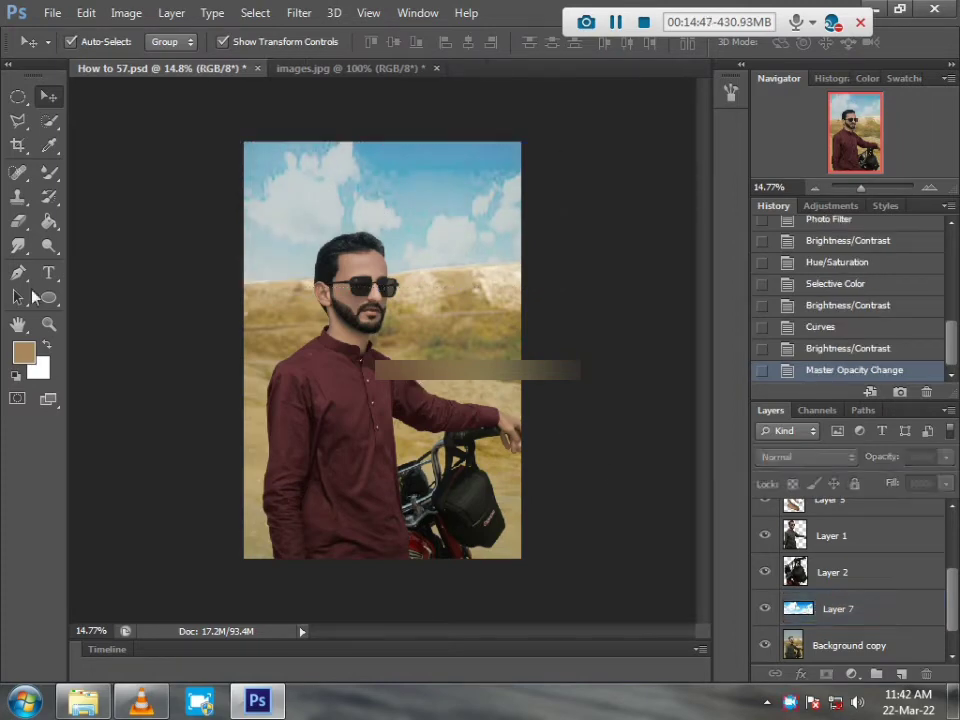
Soften the sky's lower edge above the hills on Layer 7 with the Eraser at 456 px, 26% opacity and 38% flow
{"action": "left_click", "coordinate": [18, 221]}
{"action": "right_click", "coordinate": [508, 301], "text": "alt"}
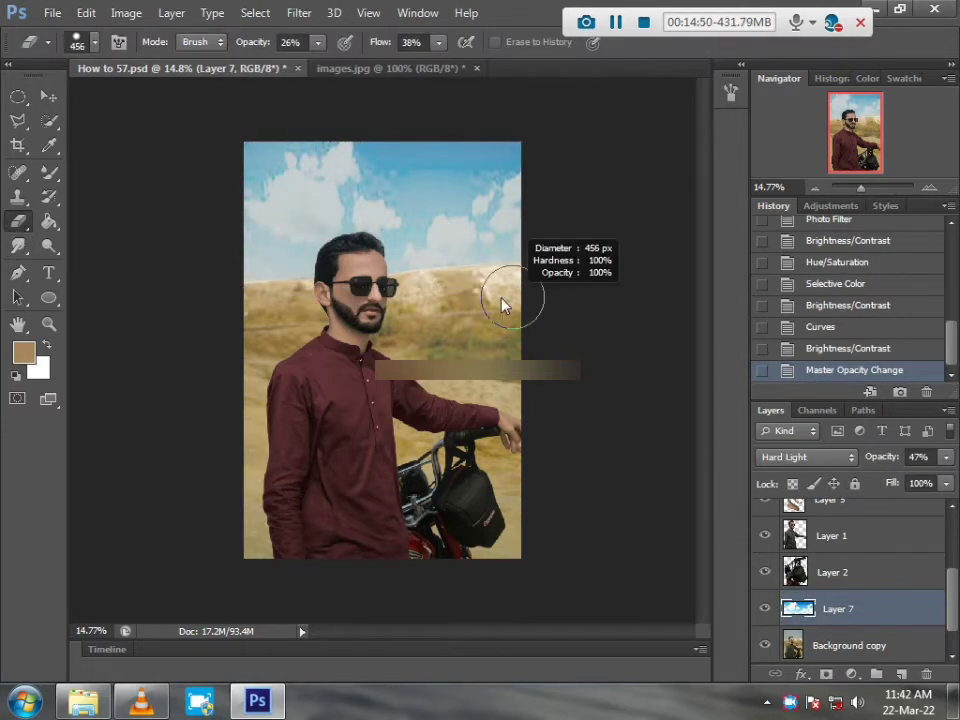
{"action": "mouse_move", "coordinate": [486, 281]}
{"action": "left_mouse_down"}
{"action": "mouse_move", "coordinate": [413, 272]}
{"action": "mouse_move", "coordinate": [513, 269]}
{"action": "left_mouse_up"}
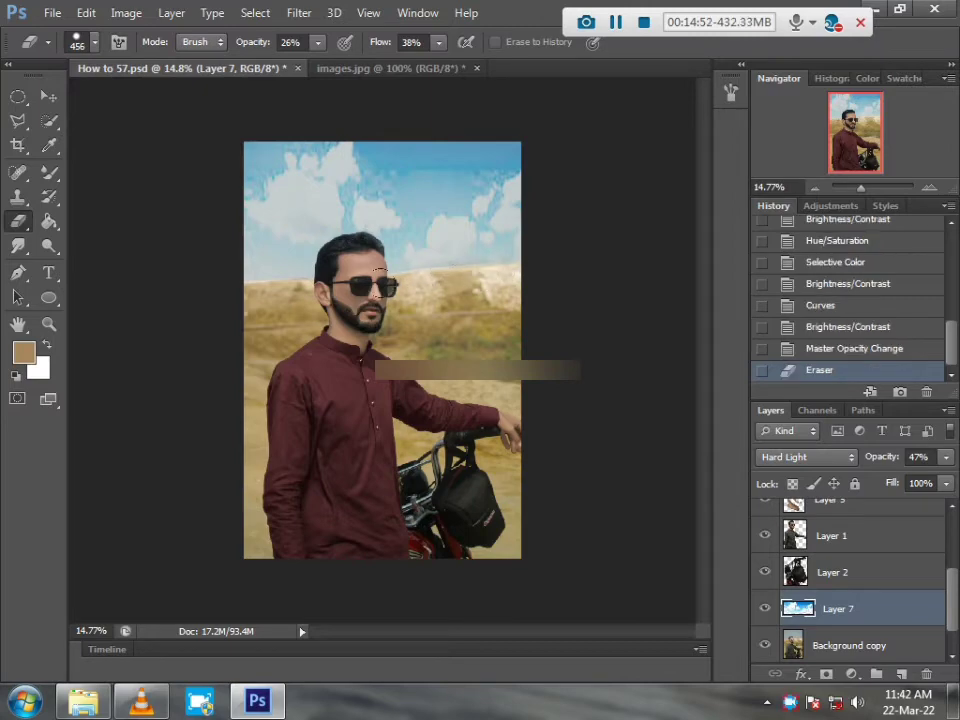
Erase more of the Layer 7 sky along the horizon beside the man's head, blending it into the hills
{"action": "mouse_move", "coordinate": [380, 283]}
{"action": "left_mouse_down"}
{"action": "mouse_move", "coordinate": [448, 284]}
{"action": "mouse_move", "coordinate": [300, 295]}
{"action": "left_mouse_up"}
{"action": "mouse_move", "coordinate": [276, 300]}
{"action": "left_mouse_down"}
{"action": "mouse_move", "coordinate": [195, 298]}
{"action": "mouse_move", "coordinate": [330, 290]}
{"action": "left_mouse_up"}
{"action": "scroll", "coordinate": [470, 250], "scroll_direction": "down", "scroll_amount": 3}
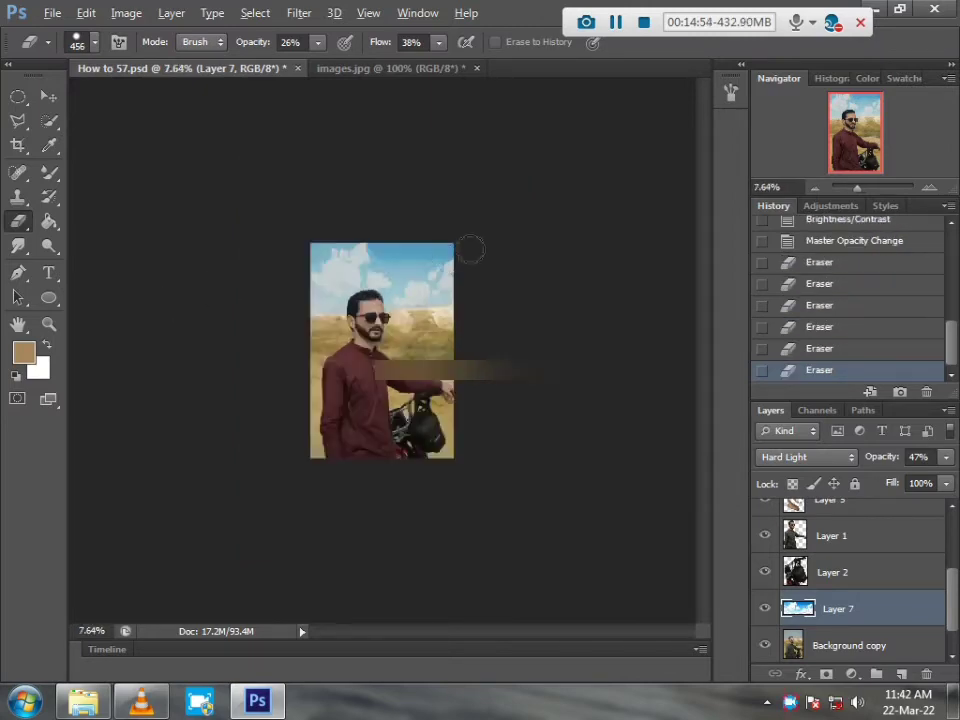
{"action": "scroll", "coordinate": [470, 250], "scroll_direction": "up", "scroll_amount": 3}
Merge the Layer 7 sky down into Background copy and duplicate the merged layer
{"action": "right_click", "coordinate": [887, 635]}
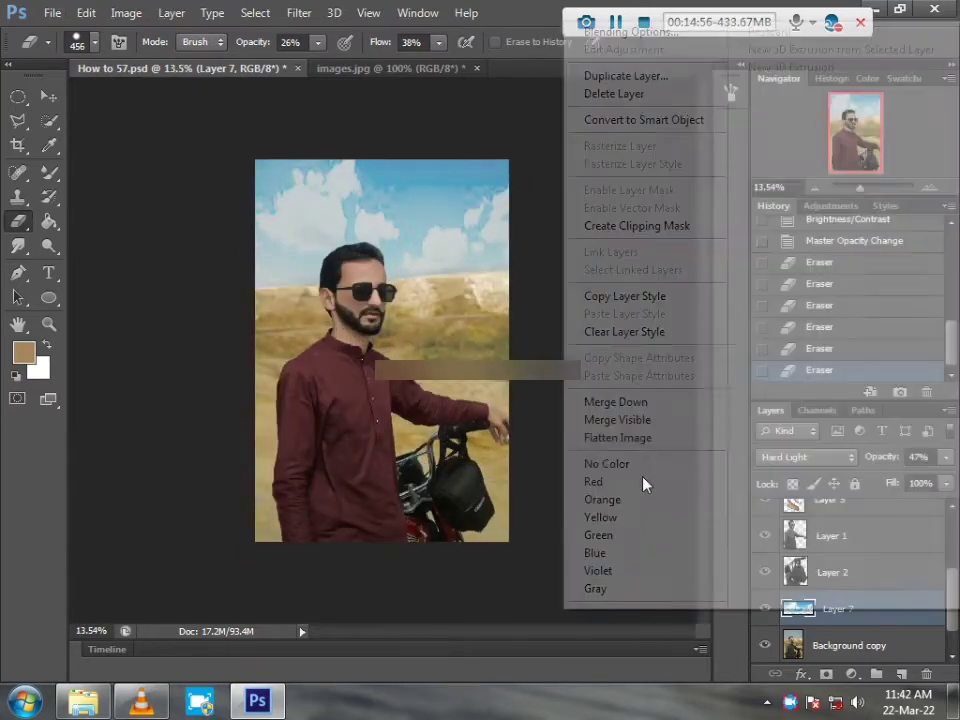
{"action": "left_click", "coordinate": [596, 410]}
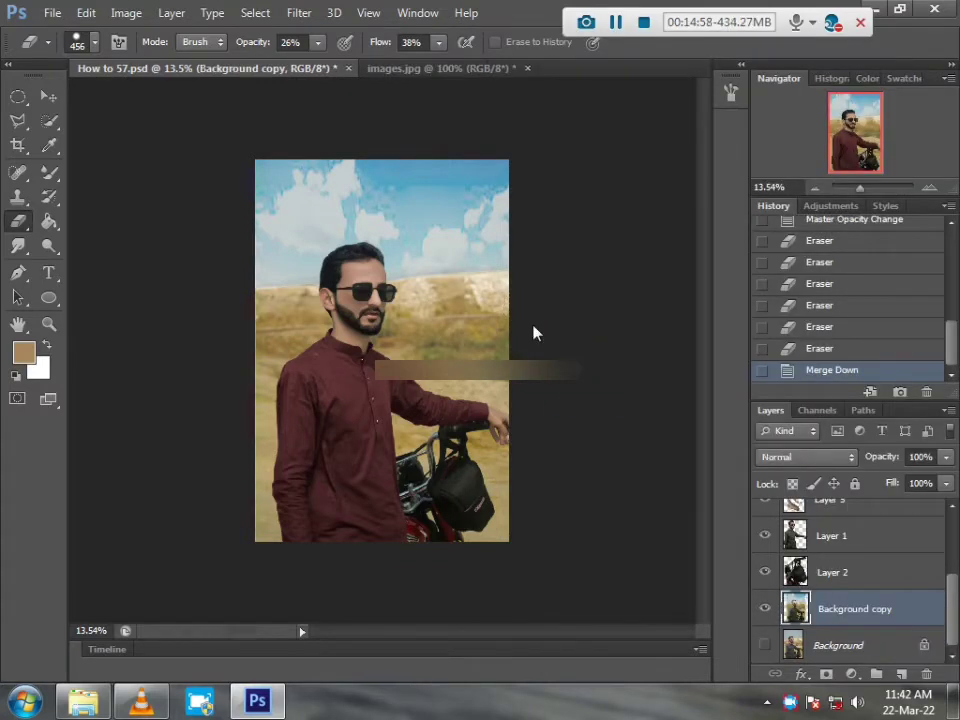
{"action": "scroll", "coordinate": [573, 287], "scroll_direction": "down", "scroll_amount": 1}
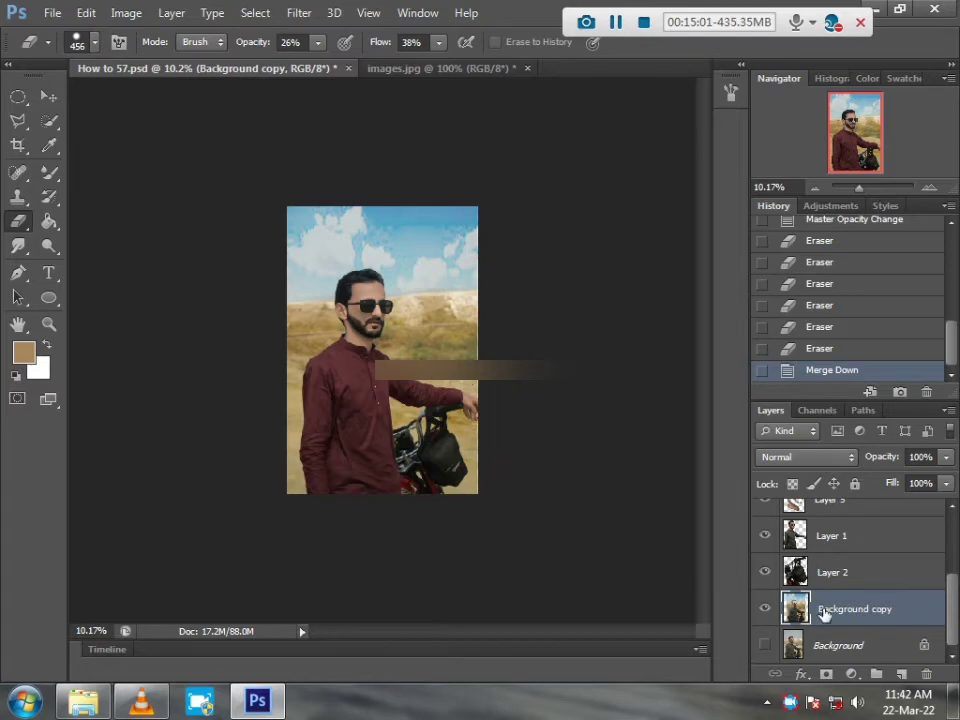
{"action": "key", "text": "ctrl+j"}
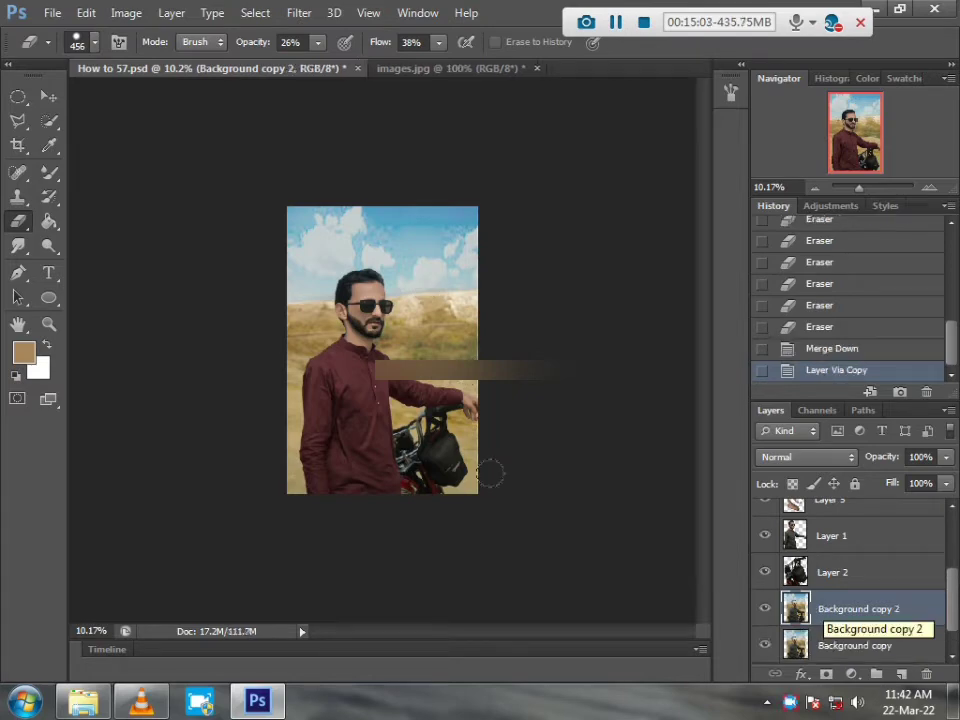
Apply Hue/Saturation to Background copy 2 with master saturation +14 and the Yellows hue at -17
{"action": "key", "text": "v"}
{"action": "left_click", "coordinate": [126, 13]}
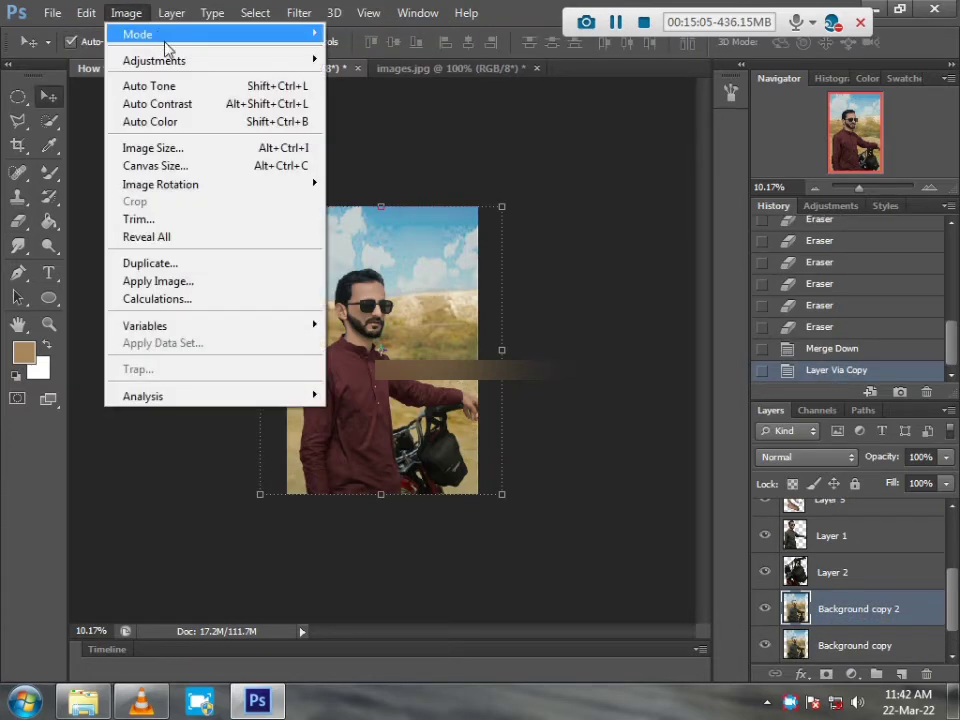
{"action": "mouse_move", "coordinate": [184, 61]}
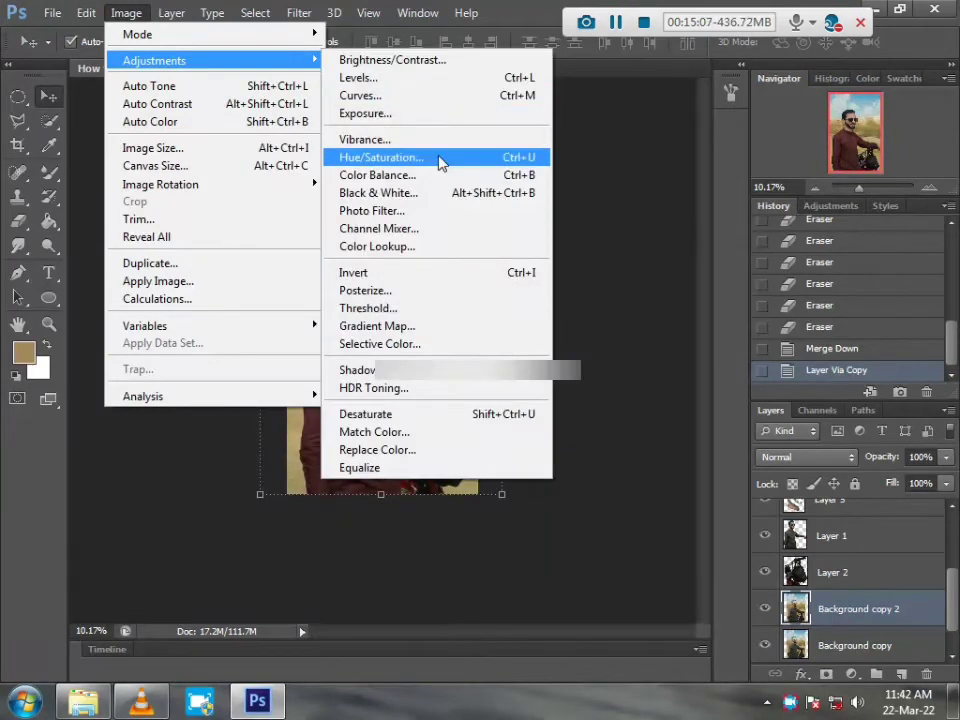
{"action": "left_click", "coordinate": [440, 158]}
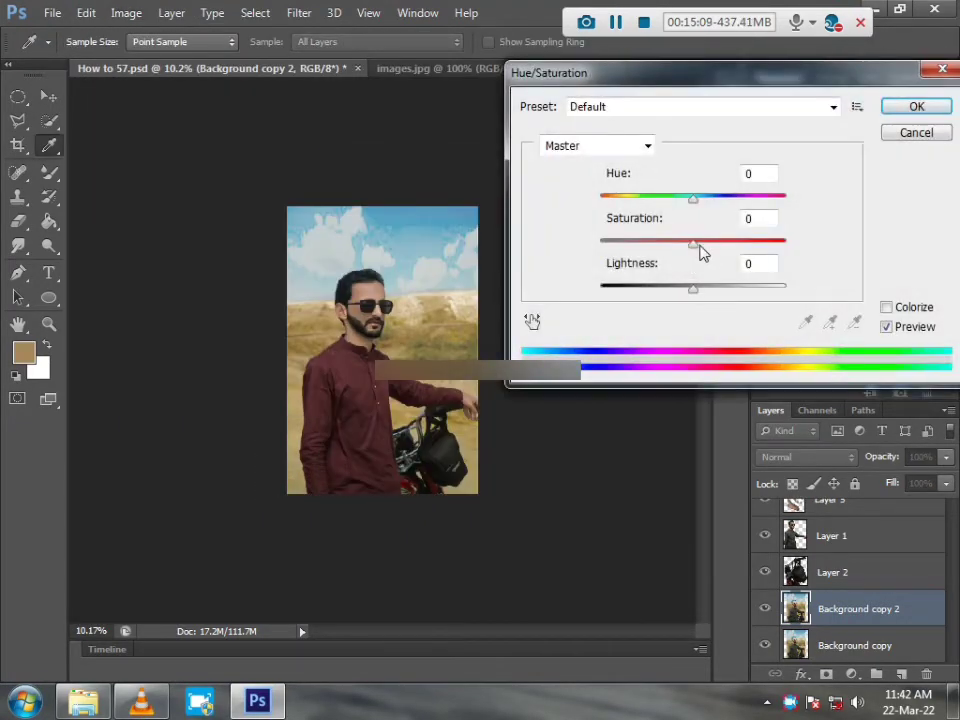
{"action": "left_click", "coordinate": [699, 244]}
{"action": "left_click_drag", "start_coordinate": [701, 244], "coordinate": [707, 244]}
{"action": "left_click", "coordinate": [574, 148]}
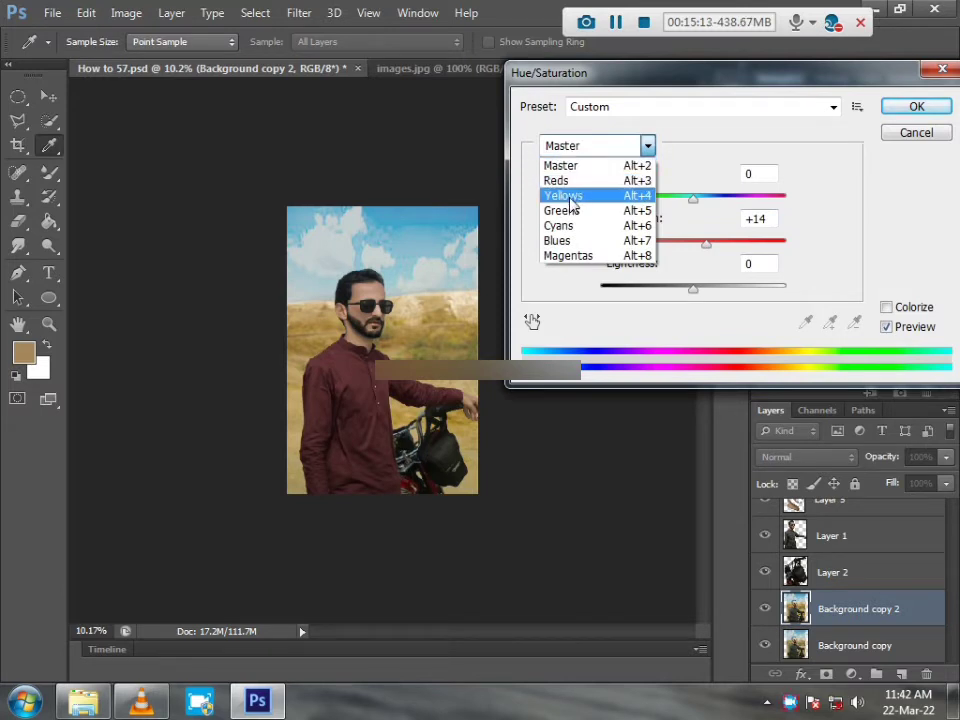
{"action": "left_click", "coordinate": [566, 196]}
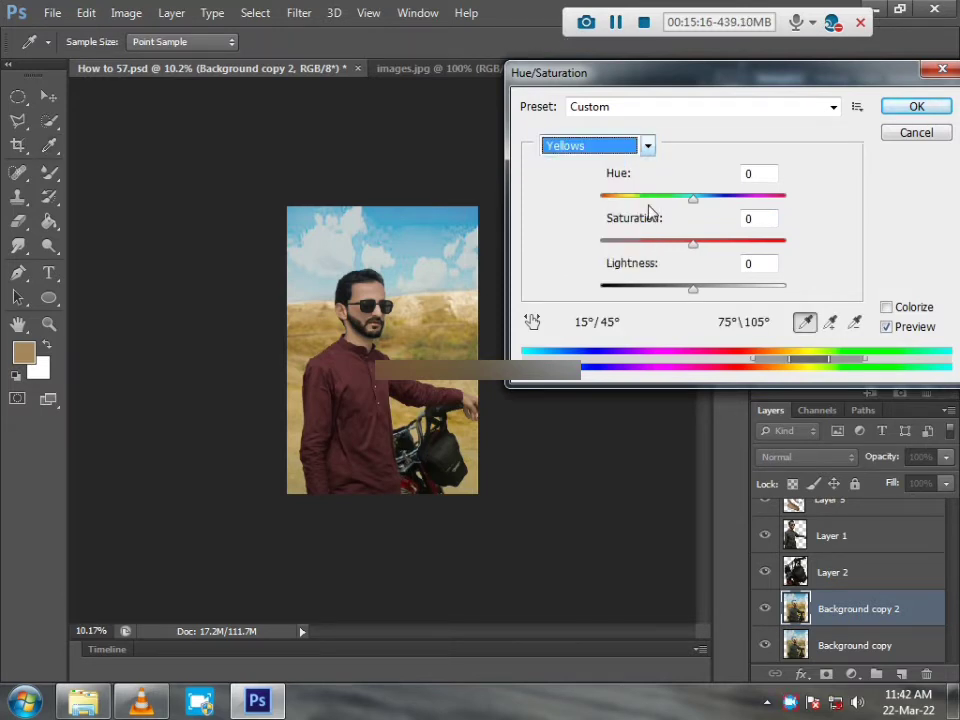
{"action": "left_click_drag", "start_coordinate": [690, 204], "coordinate": [680, 206]}
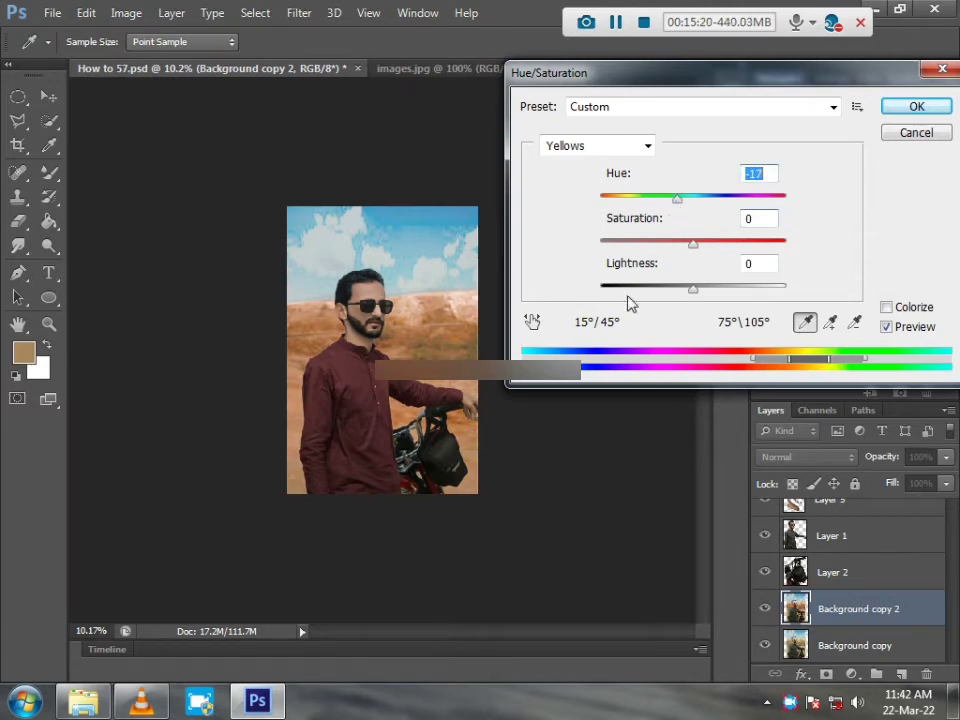
{"action": "key", "text": "Return"}
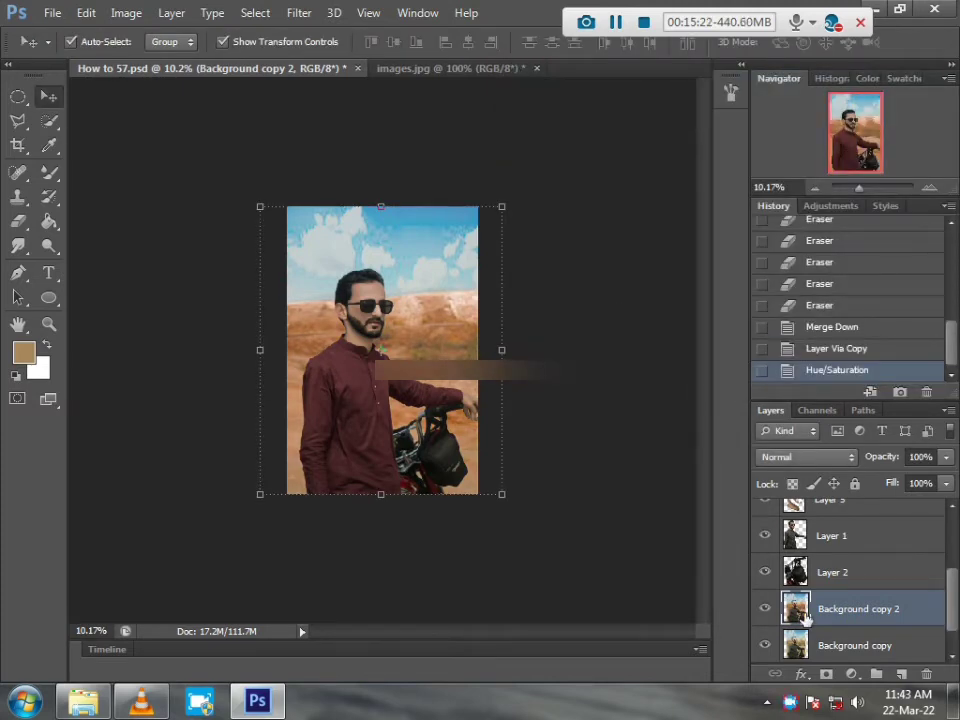
Merge the recoloured Background copy 2 down into Background copy and duplicate the merged layer again
{"action": "right_click", "coordinate": [904, 611]}
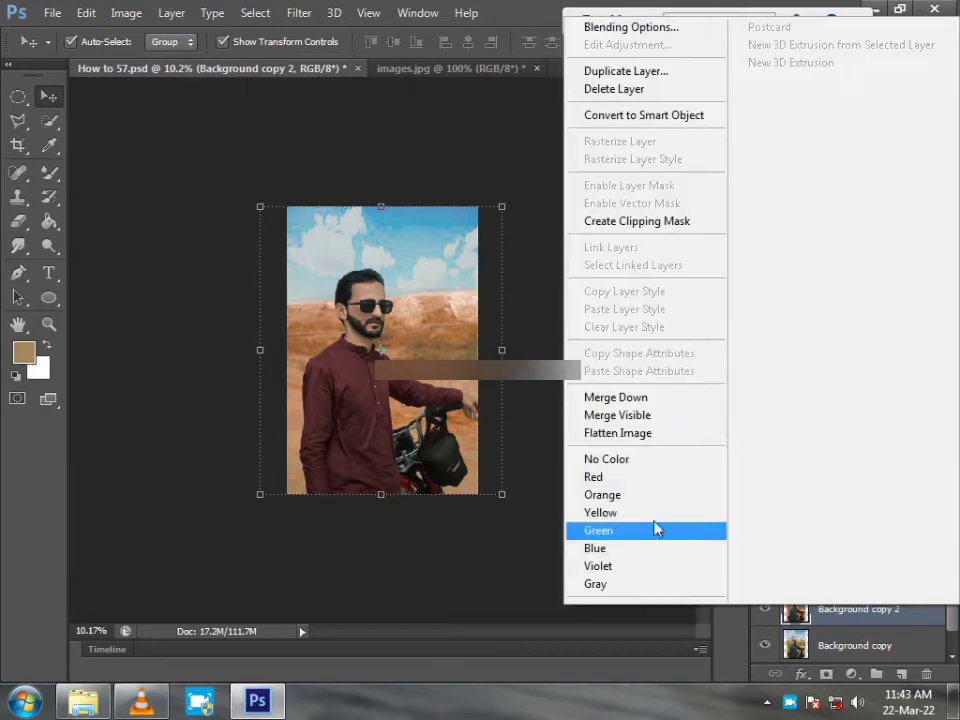
{"action": "left_click", "coordinate": [602, 397]}
{"action": "key", "text": "ctrl+j"}
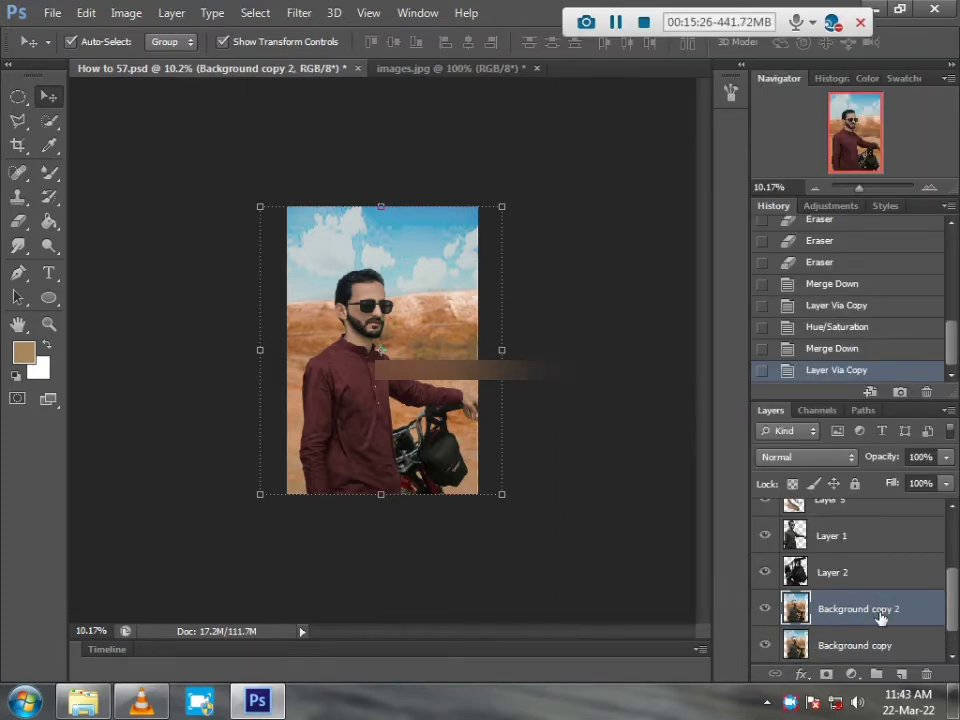
Apply a Surface Blur with radius 22 pixels and threshold 124 levels to Background copy 2
{"action": "left_click", "coordinate": [305, 12]}
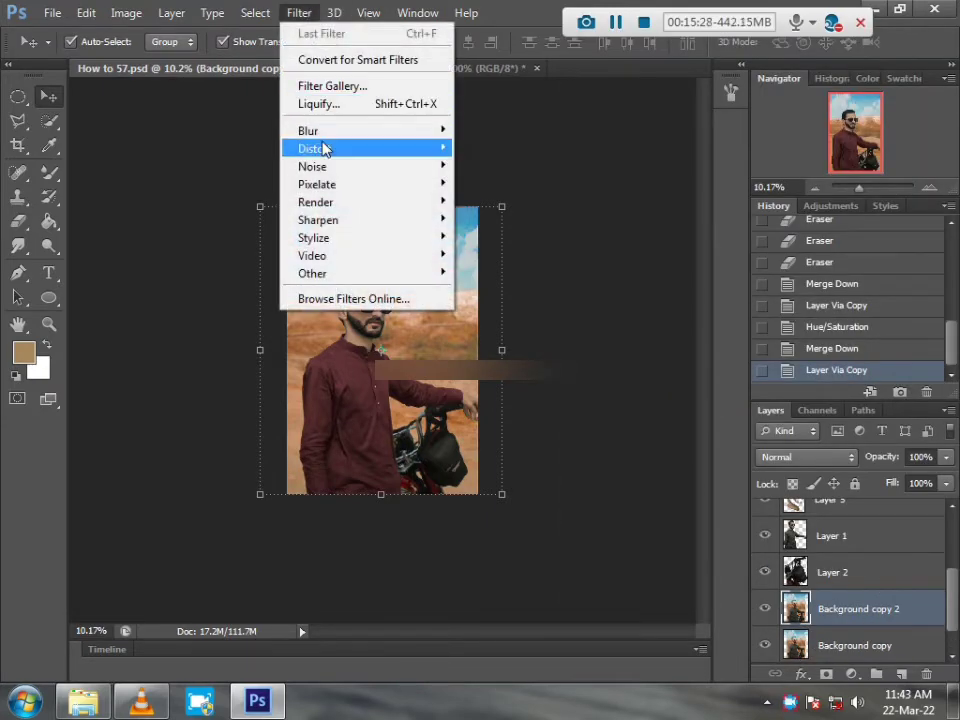
{"action": "mouse_move", "coordinate": [320, 130]}
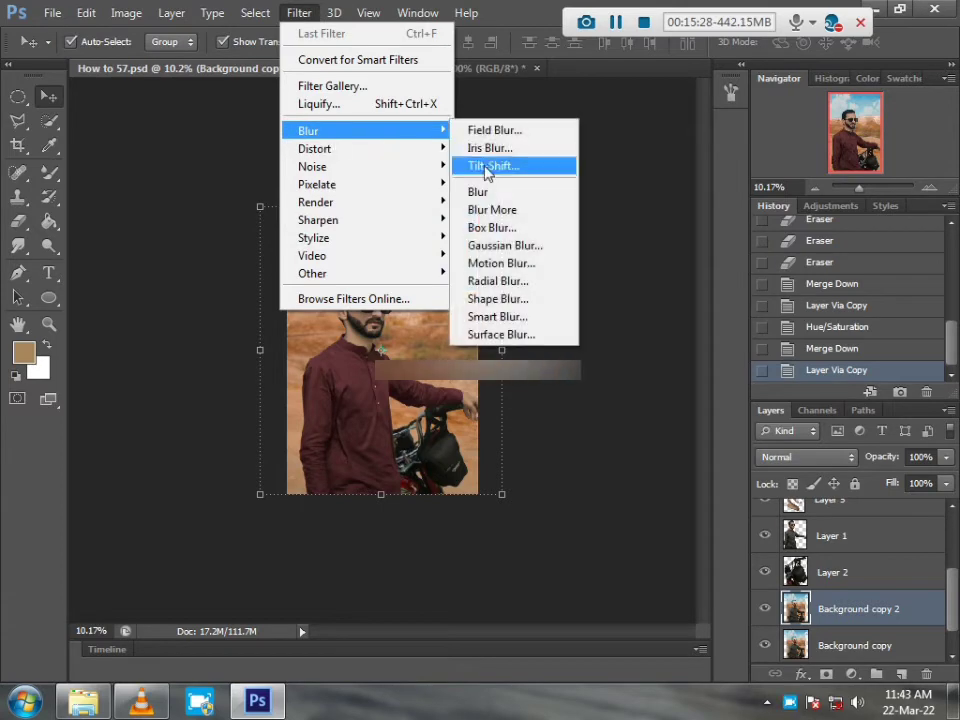
{"action": "left_click", "coordinate": [514, 335]}
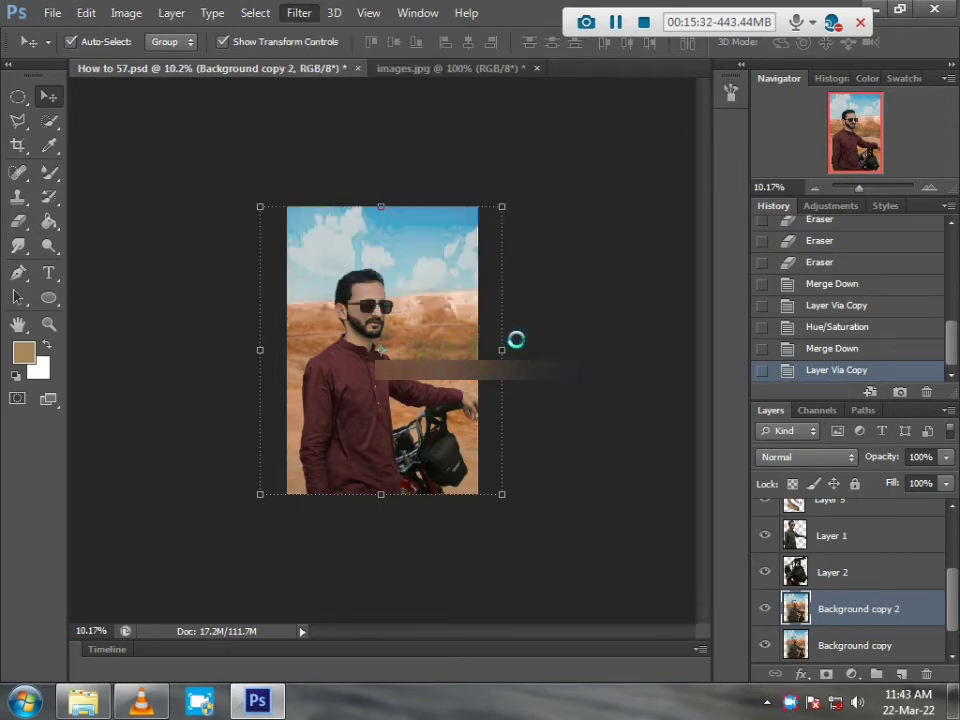
{"action": "left_click_drag", "start_coordinate": [456, 134], "coordinate": [661, 133]}
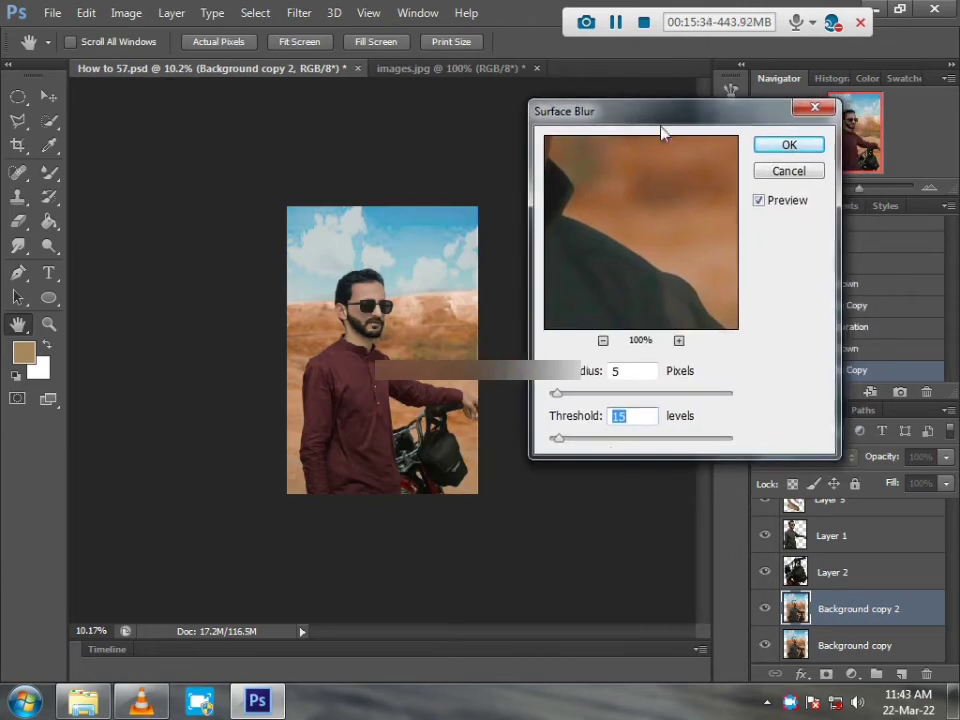
{"action": "left_click", "coordinate": [625, 251], "text": "alt"}
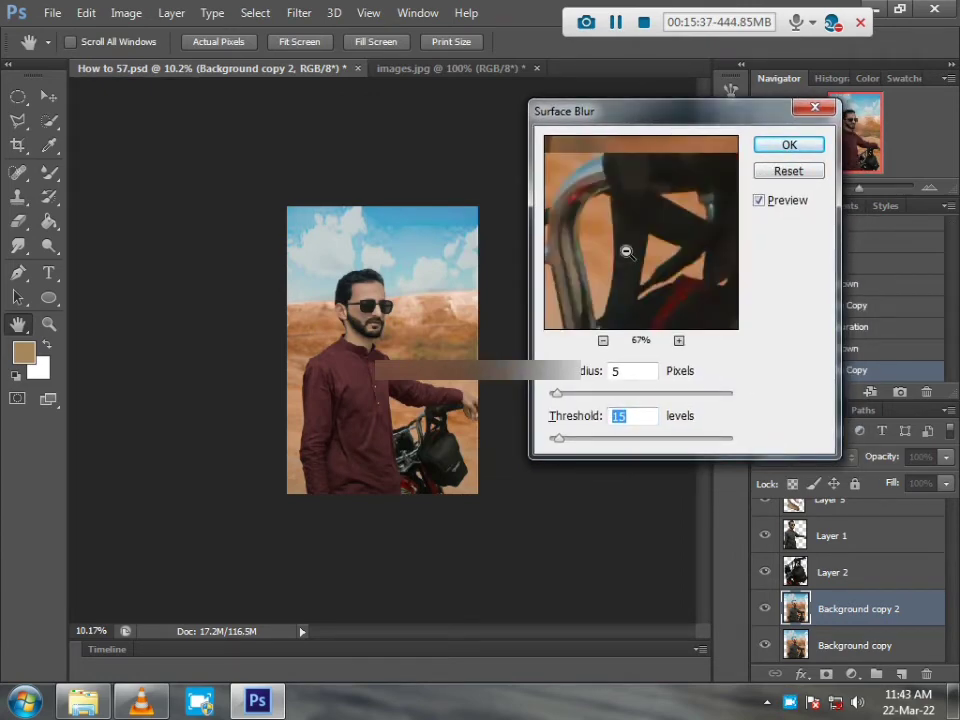
{"action": "left_click", "coordinate": [626, 257], "text": "alt"}
{"action": "left_click", "coordinate": [630, 259], "text": "alt"}
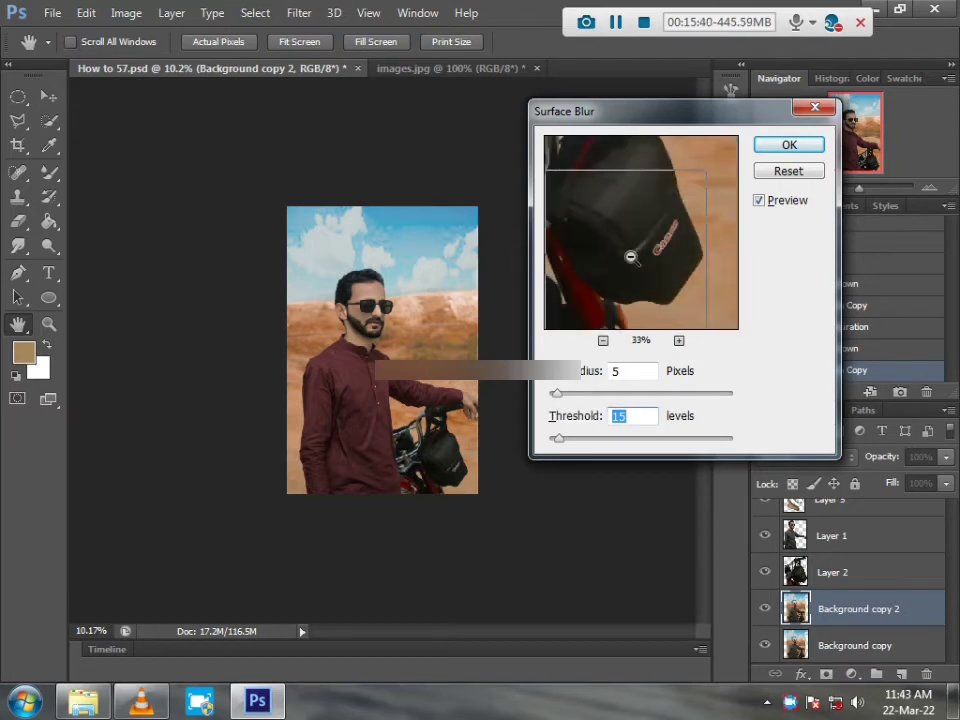
{"action": "left_click", "coordinate": [631, 282], "text": "alt"}
{"action": "left_click", "coordinate": [603, 340]}
{"action": "left_click", "coordinate": [603, 340]}
{"action": "left_click", "coordinate": [603, 340]}
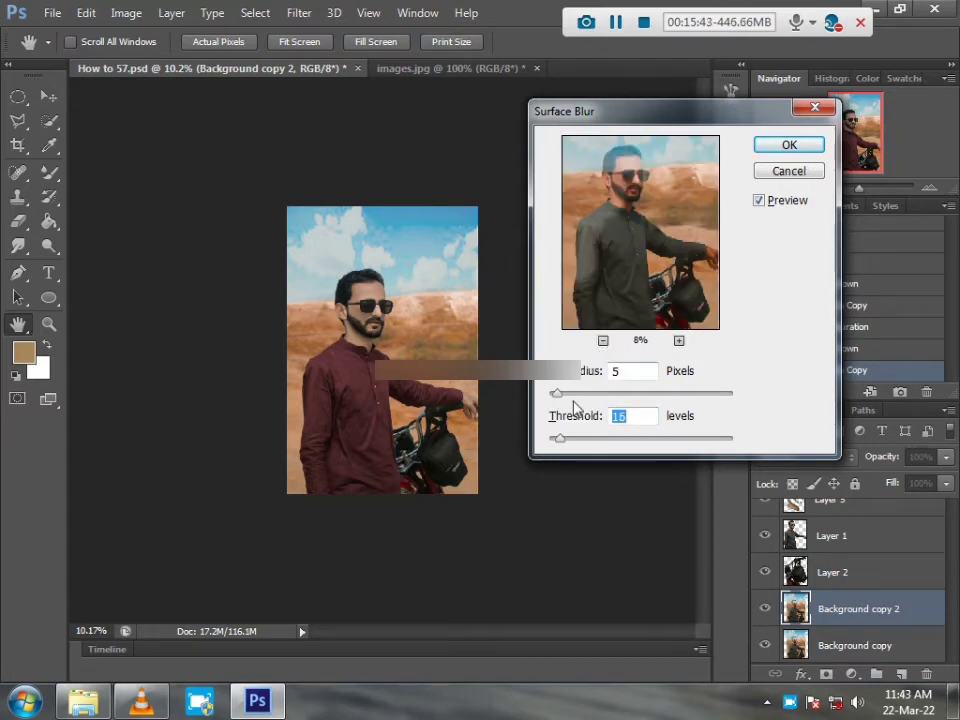
{"action": "left_click", "coordinate": [581, 394]}
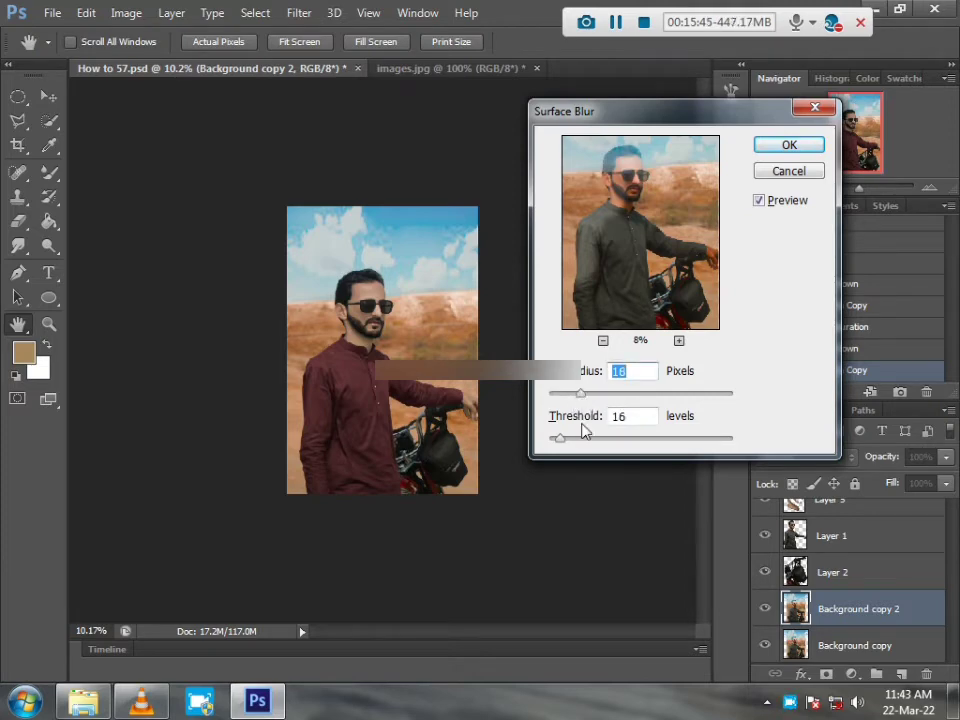
{"action": "left_click_drag", "start_coordinate": [580, 438], "coordinate": [640, 446]}
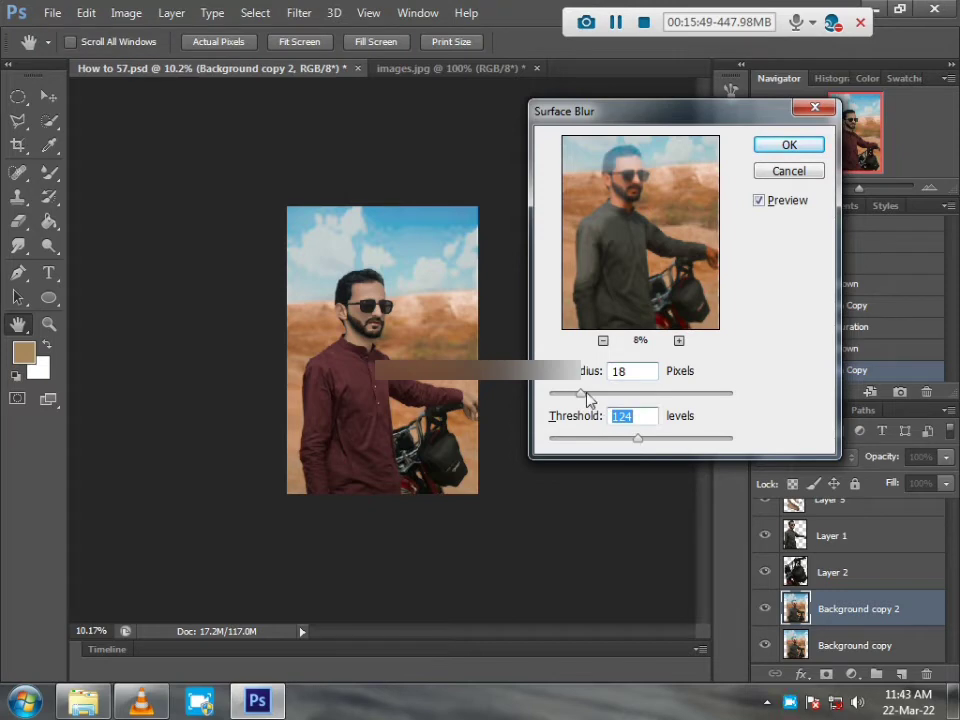
{"action": "left_click", "coordinate": [618, 398]}
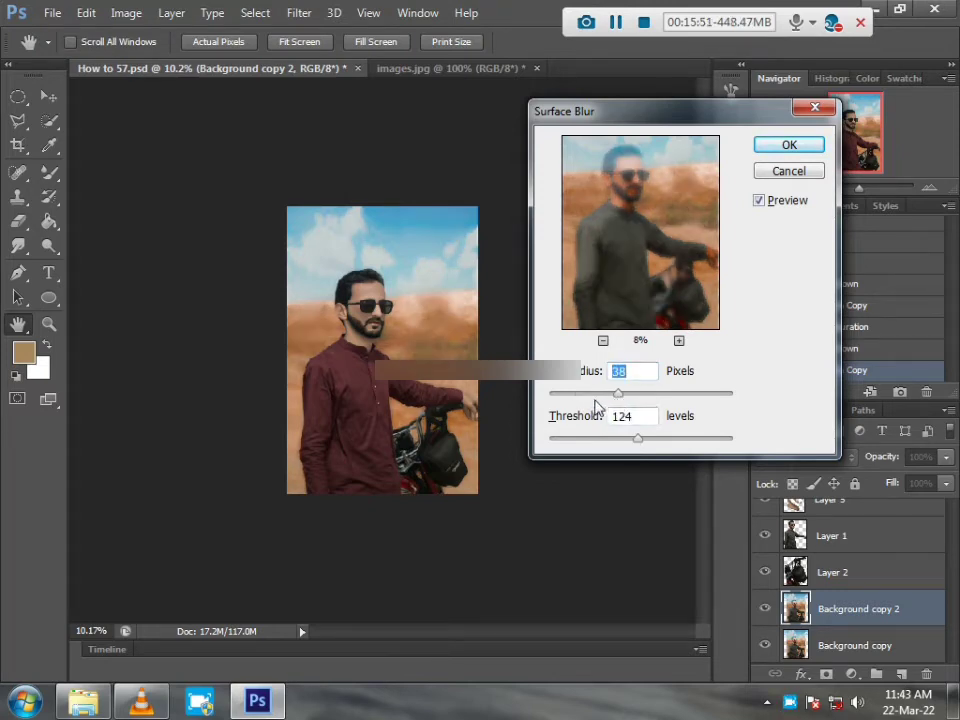
{"action": "left_click_drag", "start_coordinate": [596, 405], "coordinate": [590, 401]}
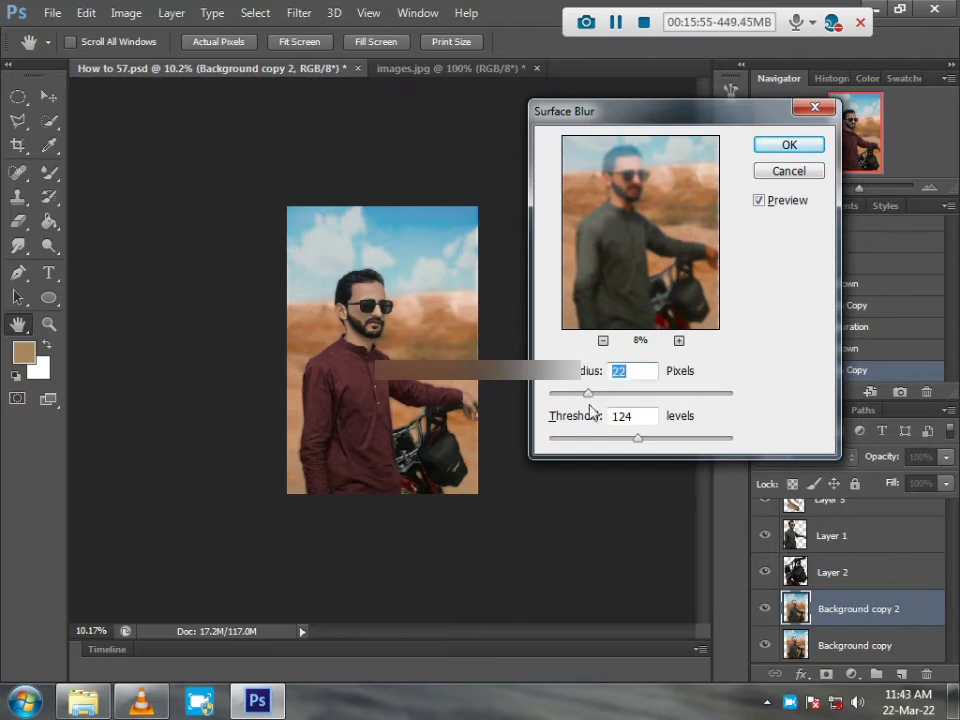
{"action": "key", "text": "Return"}
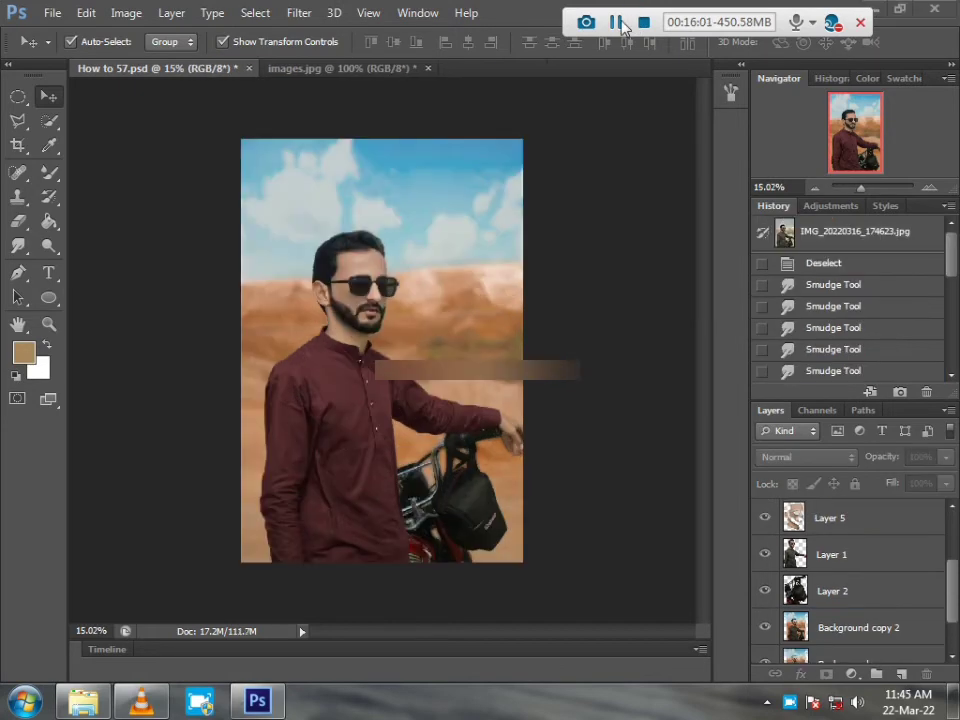
Close the images.jpg sky document without saving its changes
{"action": "left_click", "coordinate": [347, 72]}
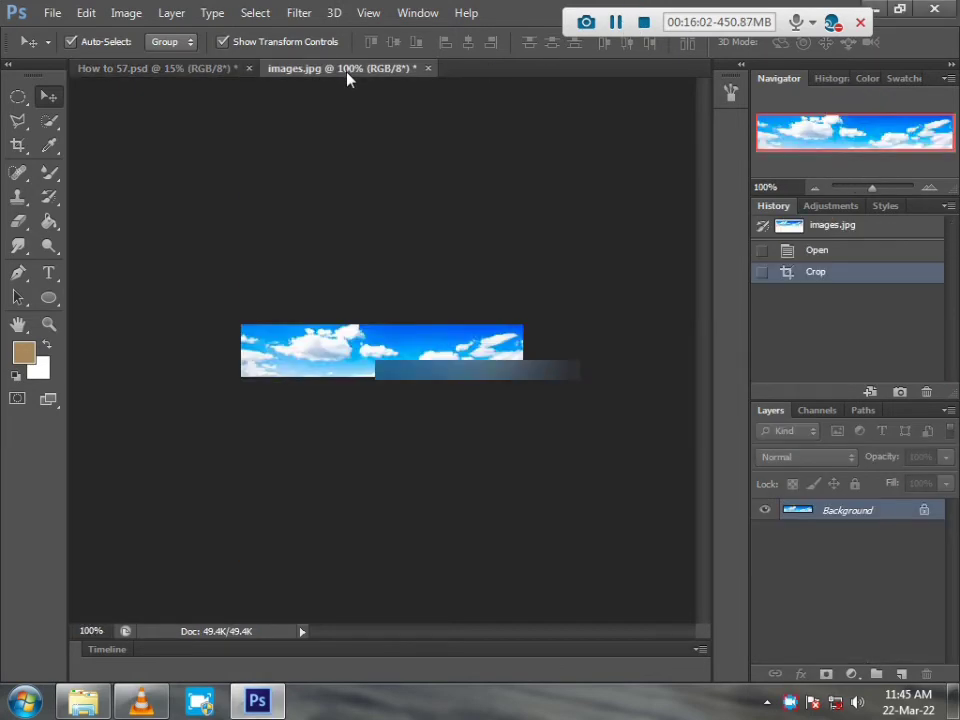
{"action": "left_click", "coordinate": [427, 68]}
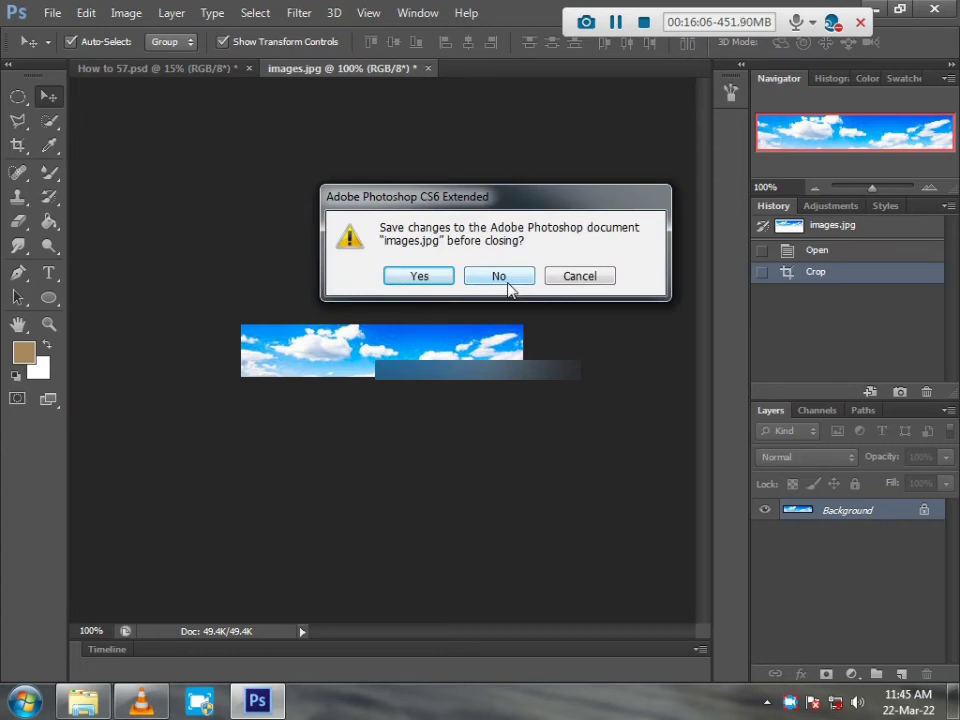
{"action": "left_click", "coordinate": [499, 277]}
Open the Bike Lover image from the Text folder inside Walpaper, using its embedded color profile
{"action": "key", "text": "ctrl+o"}
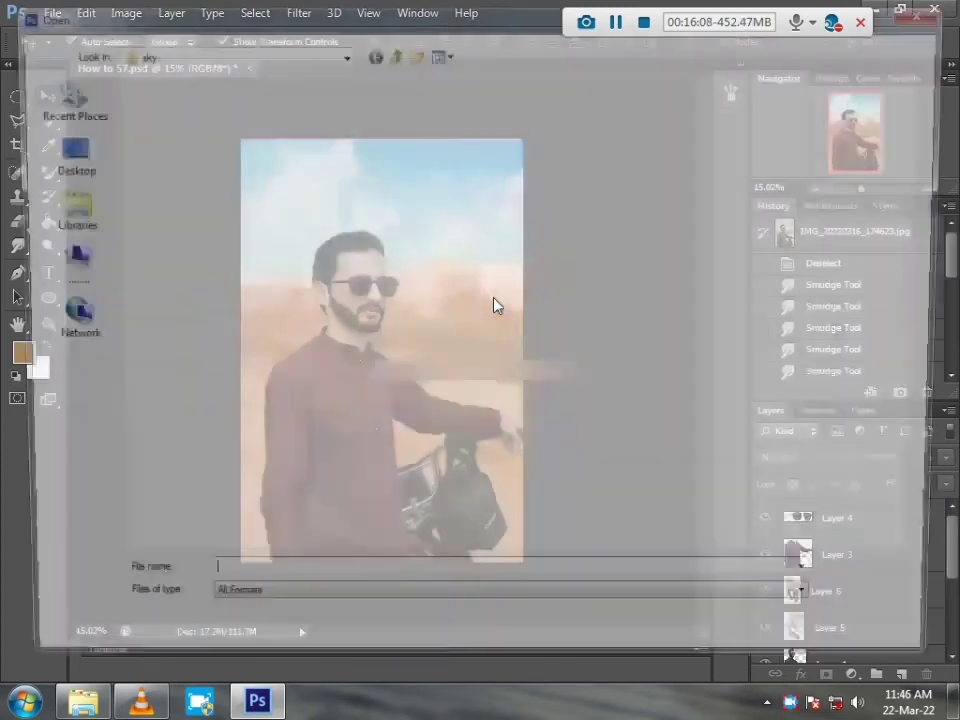
{"action": "key", "text": "BackSpace"}
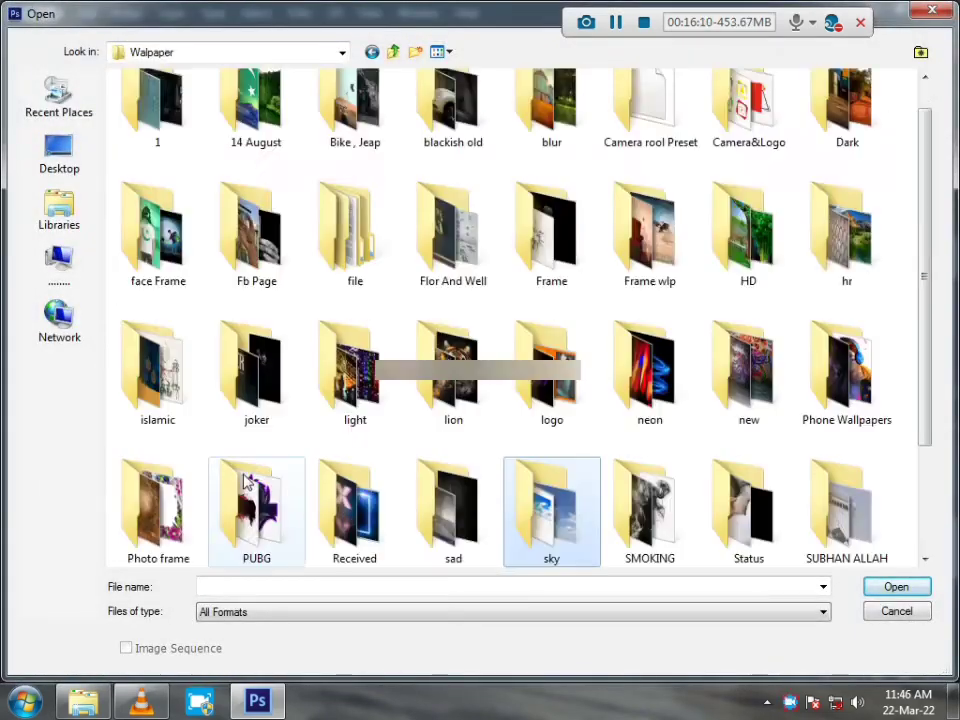
{"action": "scroll", "coordinate": [204, 514], "scroll_direction": "down", "scroll_amount": 2}
{"action": "left_click", "coordinate": [270, 510]}
{"action": "double_click", "coordinate": [270, 510]}
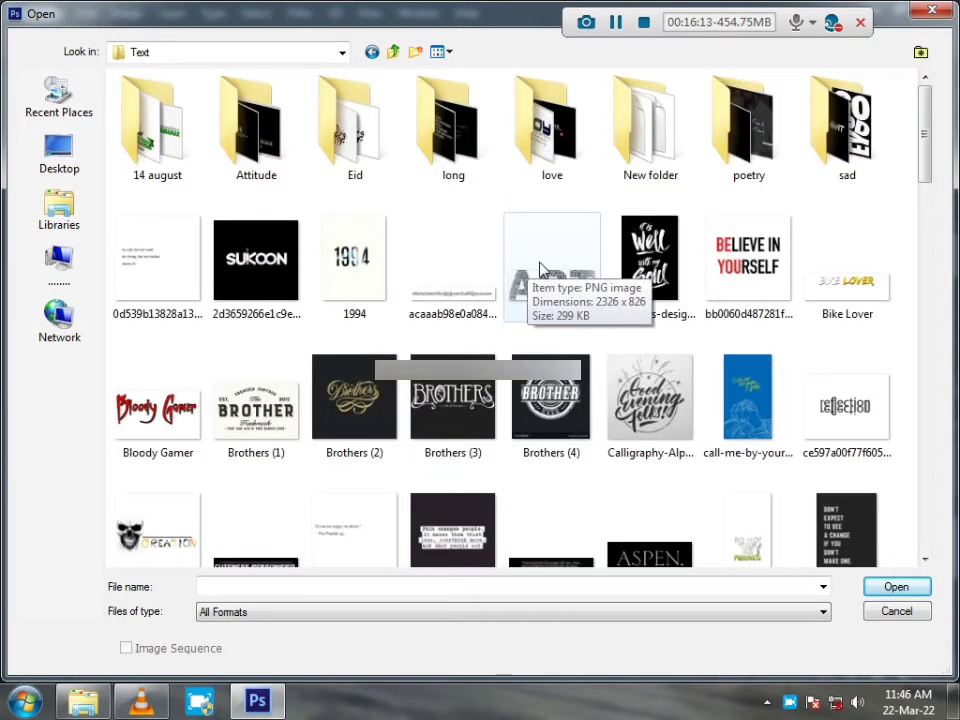
{"action": "left_click", "coordinate": [845, 267]}
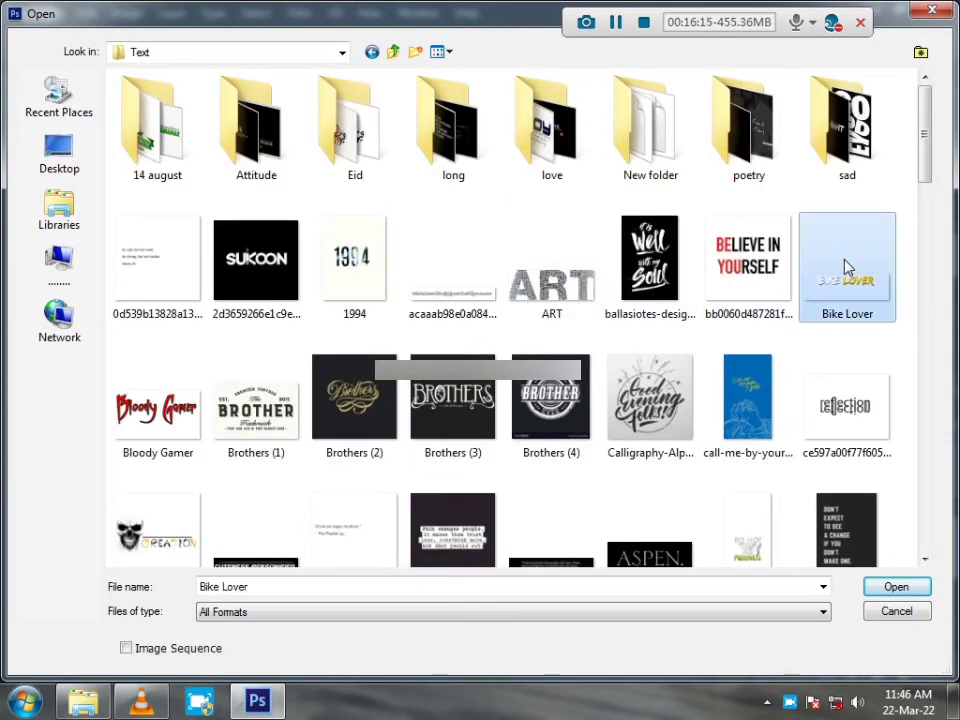
{"action": "double_click", "coordinate": [845, 267]}
{"action": "left_click", "coordinate": [386, 292]}
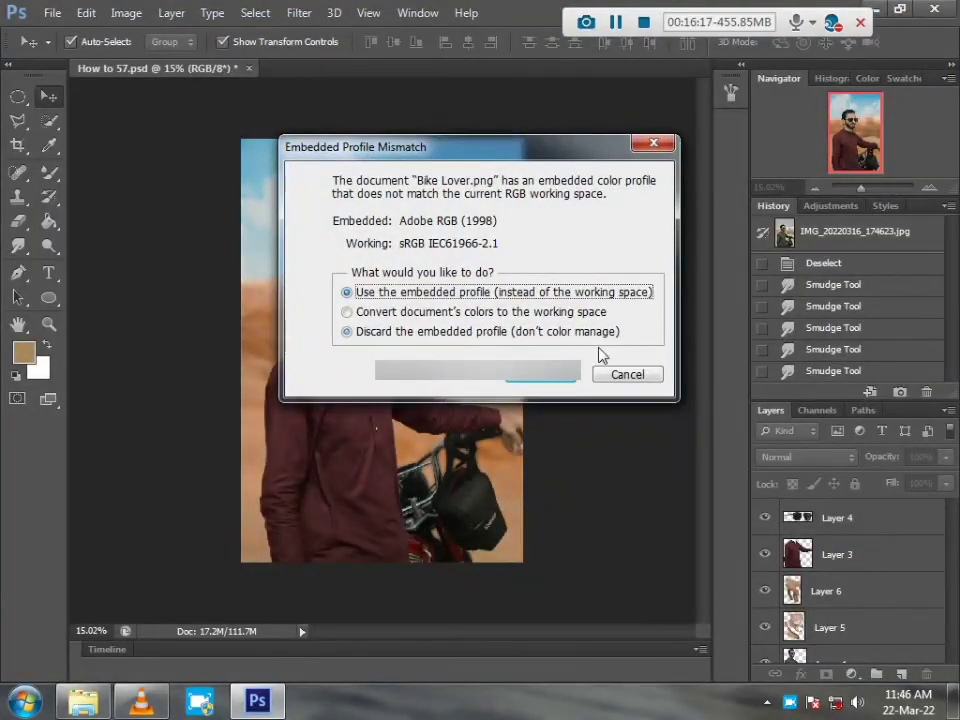
{"action": "left_click", "coordinate": [541, 373]}
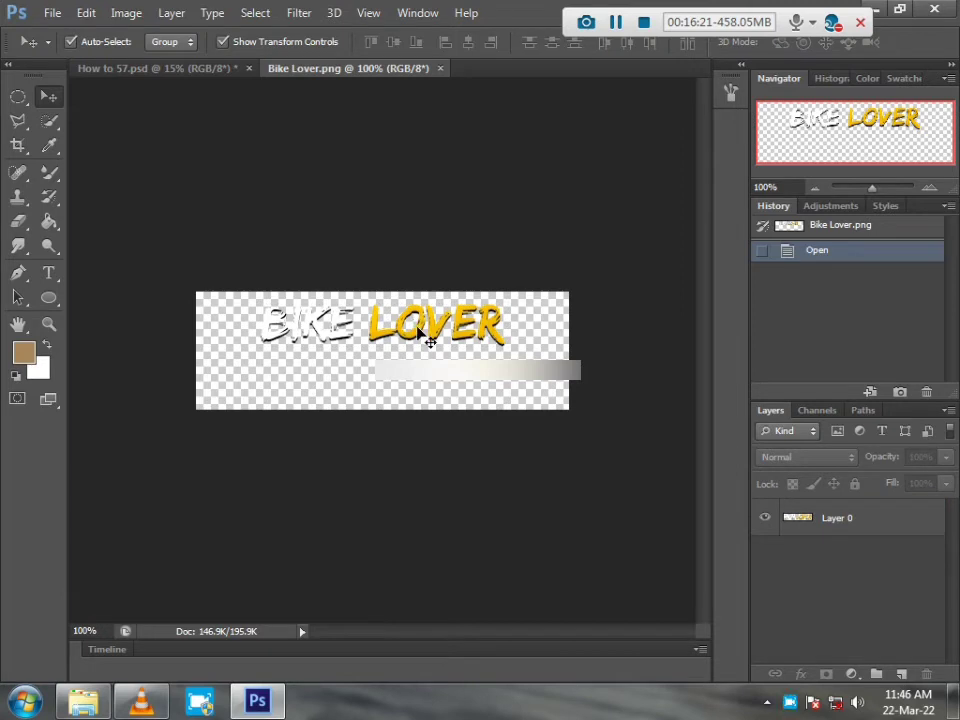
Bring the BIKE LOVER text into the How to 57 document and enlarge it to about 7.12 by 1.25 inches across the sky
{"action": "left_click_drag", "start_coordinate": [427, 340], "coordinate": [516, 351]}
{"action": "left_click_drag", "start_coordinate": [513, 292], "coordinate": [500, 255]}
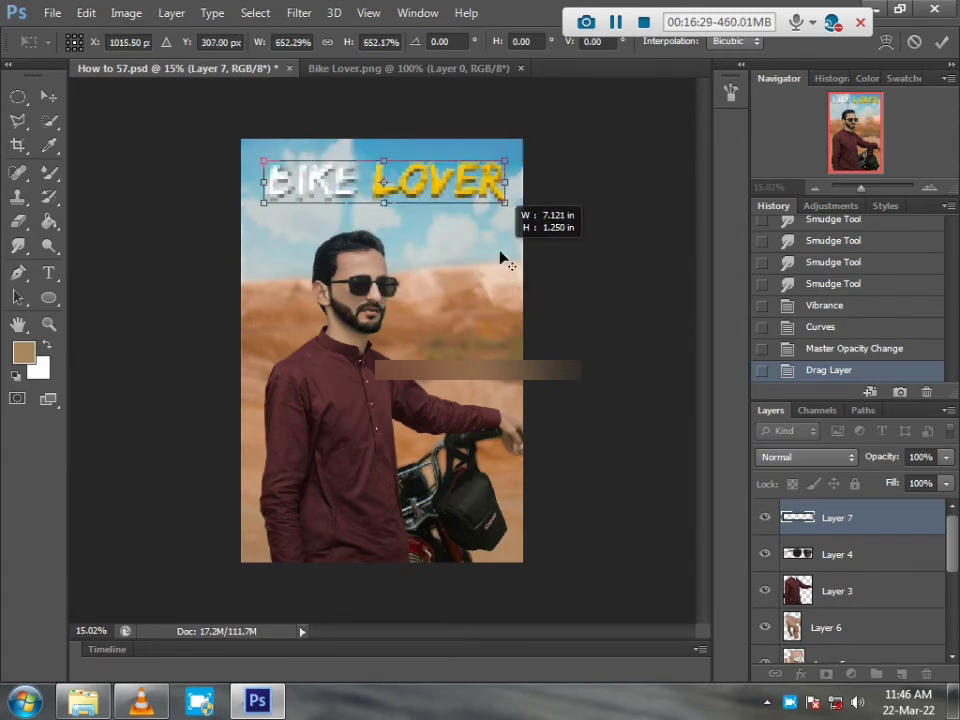
{"action": "key", "text": "Return"}
{"action": "key", "text": "ctrl+minus"}
{"action": "key", "text": "ctrl+0"}
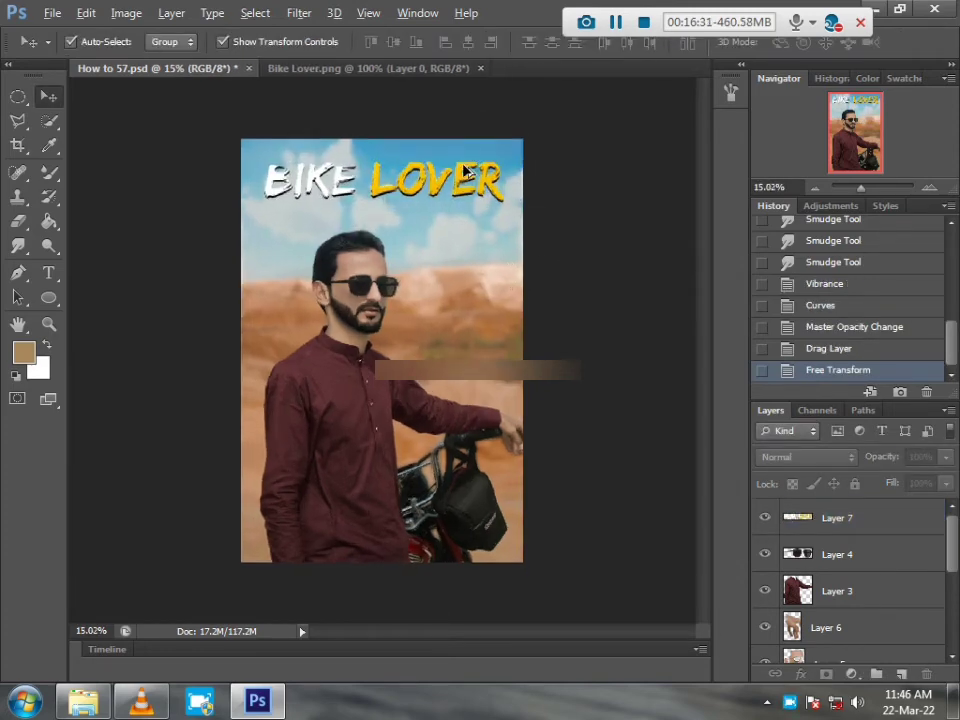
Crop the portrait with unconstrained proportions, trimming a strip off the bottom and a narrow strip off the right edge
{"action": "left_click", "coordinate": [18, 145]}
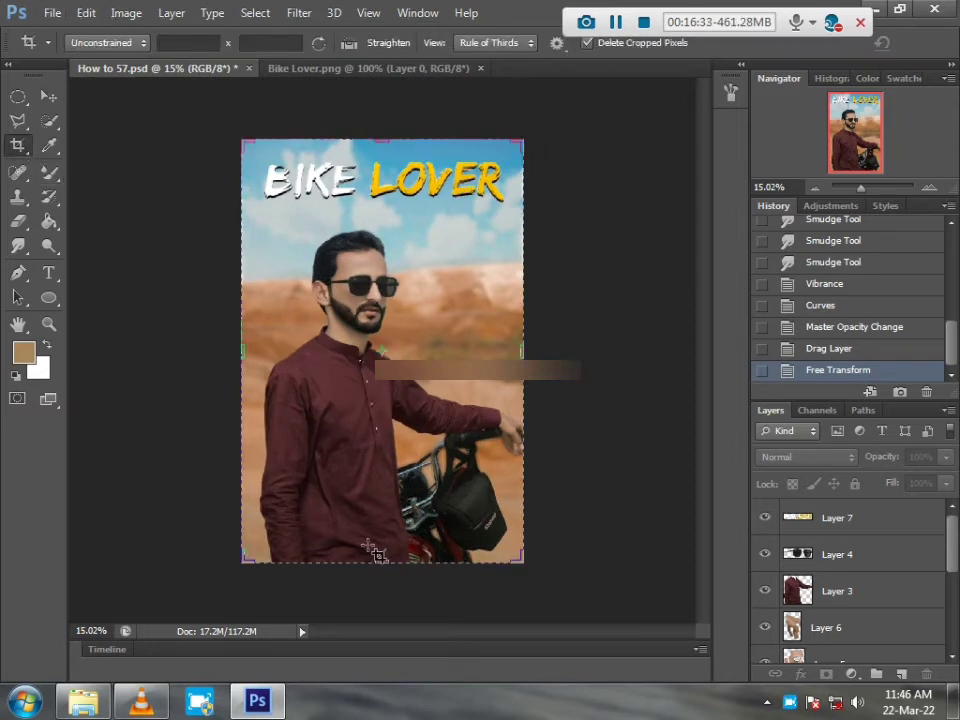
{"action": "left_click_drag", "start_coordinate": [376, 558], "coordinate": [380, 535]}
{"action": "left_click_drag", "start_coordinate": [527, 483], "coordinate": [520, 483]}
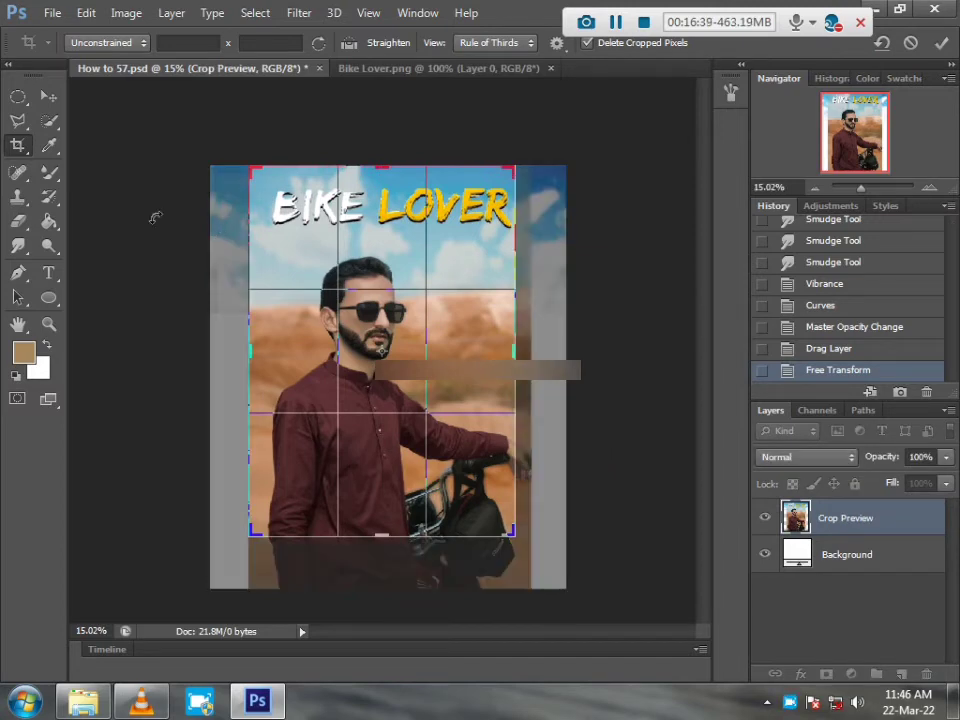
{"action": "left_click_drag", "start_coordinate": [93, 160], "coordinate": [93, 160]}
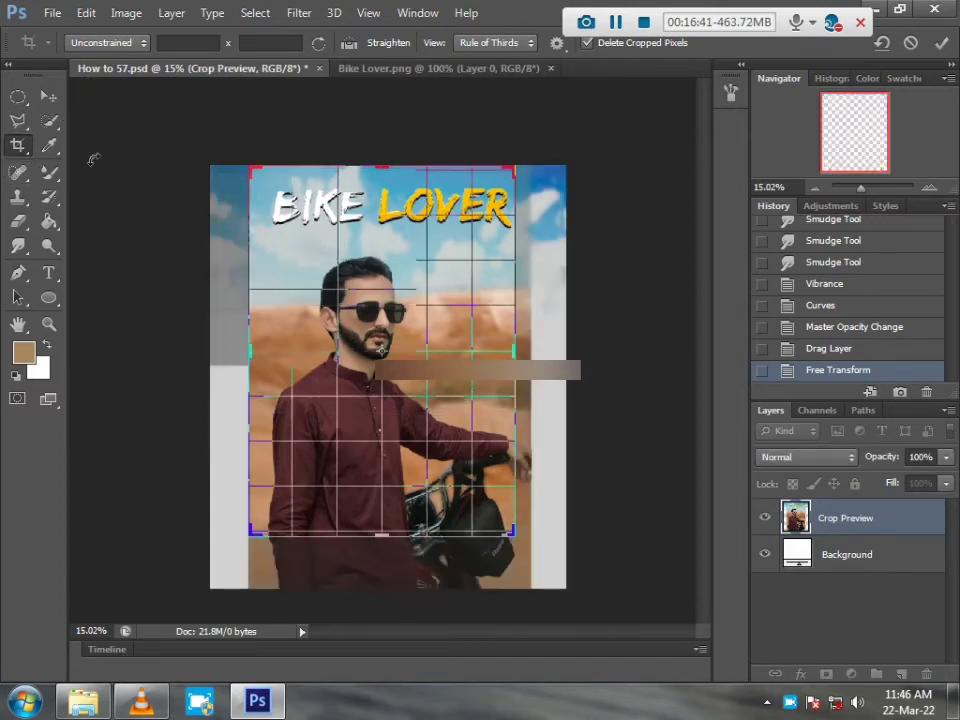
{"action": "key", "text": "Return"}
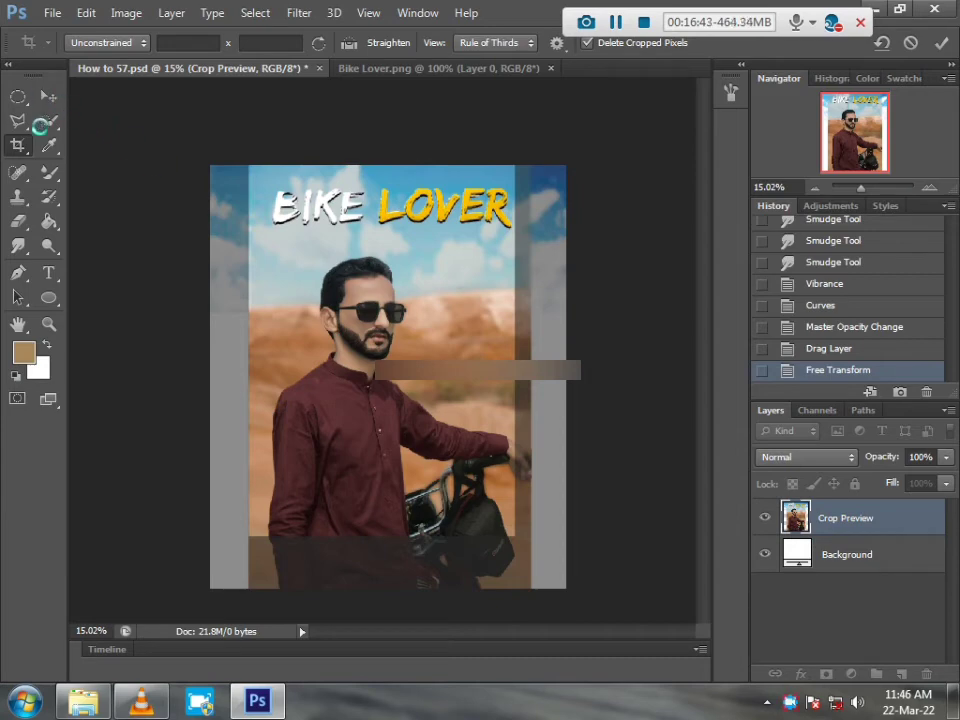
Nudge the BIKE LOVER text layer to the left until it sits centred in the cropped image
{"action": "left_click", "coordinate": [50, 100]}
{"action": "left_click", "coordinate": [454, 278]}
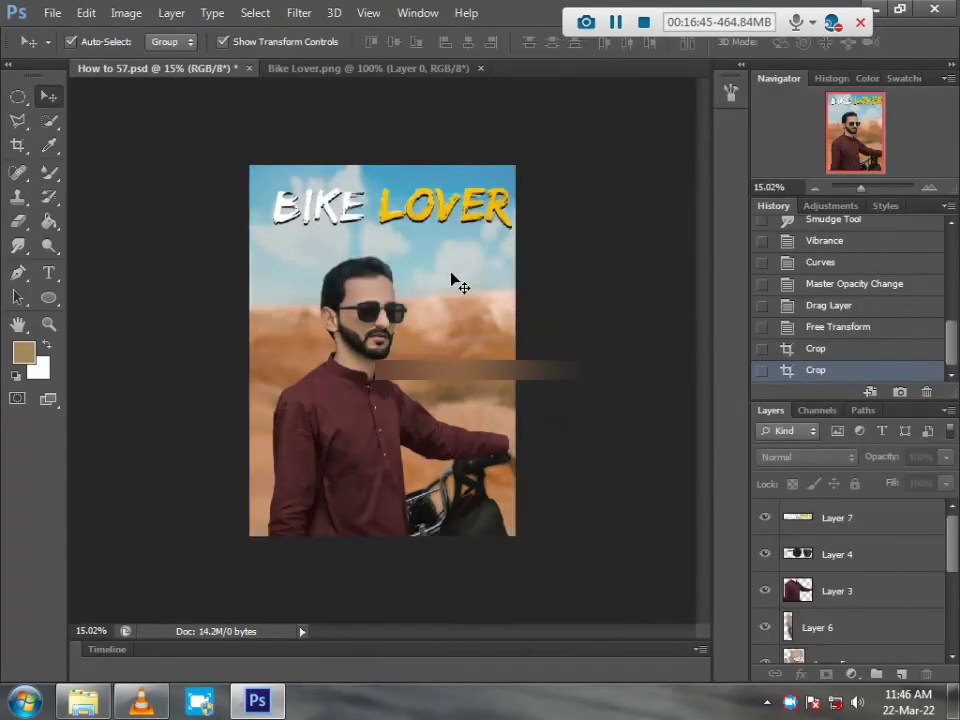
{"action": "left_click", "coordinate": [418, 205]}
{"action": "key", "text": "shift+Left"}
{"action": "key", "text": "shift+Left"}
{"action": "key", "text": "shift+Left"}
{"action": "key", "text": "shift+Left"}
{"action": "key", "text": "shift+Left"}
{"action": "key", "text": "shift+Left"}
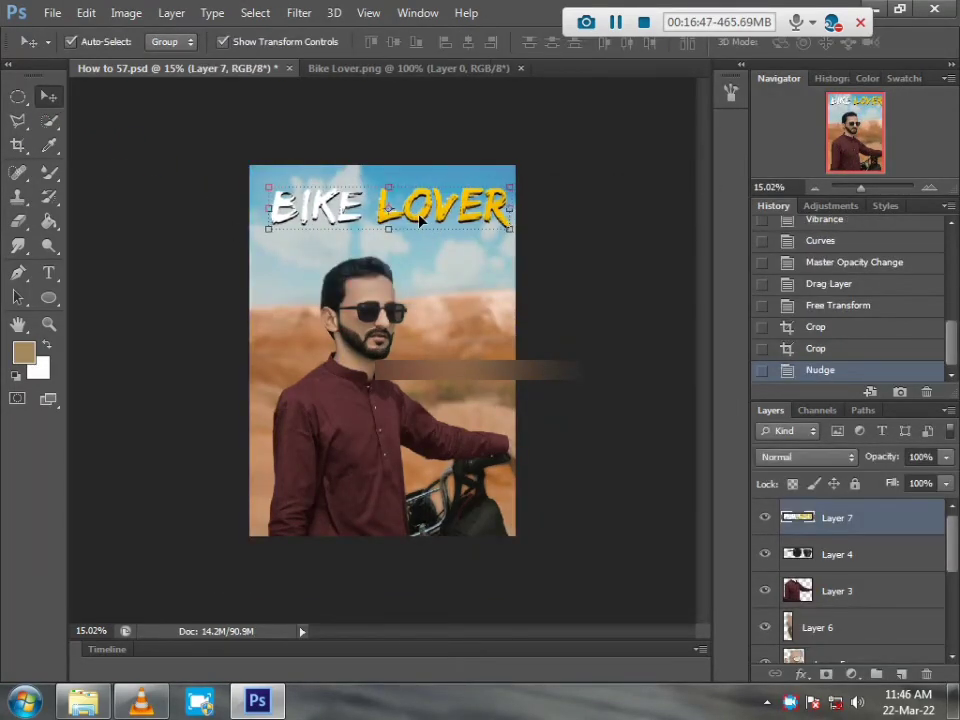
{"action": "left_click", "coordinate": [566, 262]}
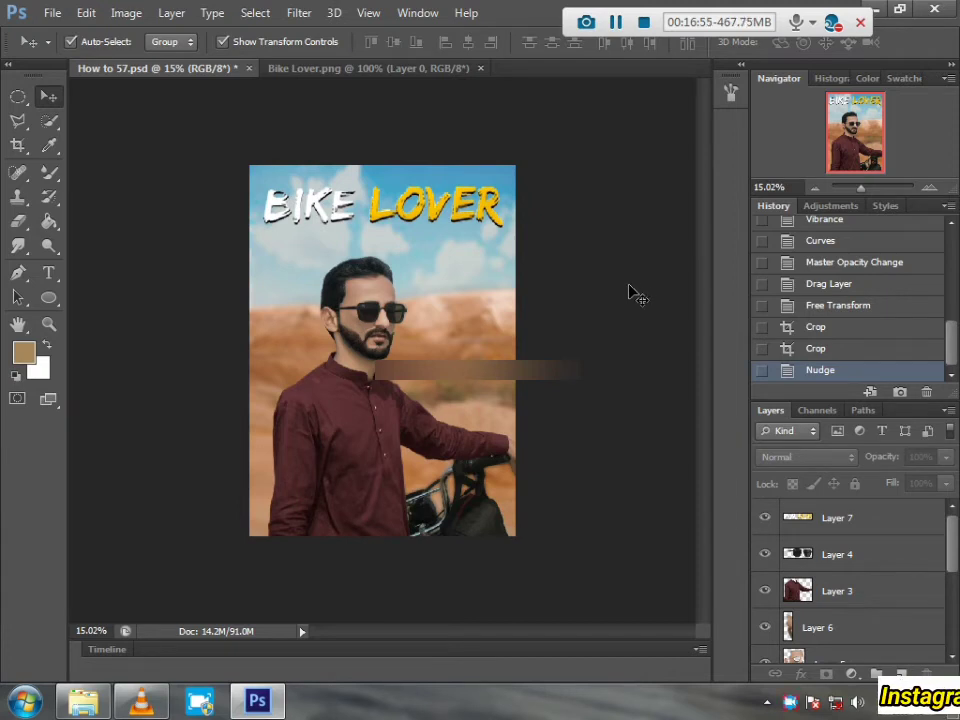
Add a new empty layer directly above Layer 1
{"action": "scroll", "coordinate": [836, 595], "scroll_direction": "down", "scroll_amount": 3}
{"action": "left_click", "coordinate": [842, 590]}
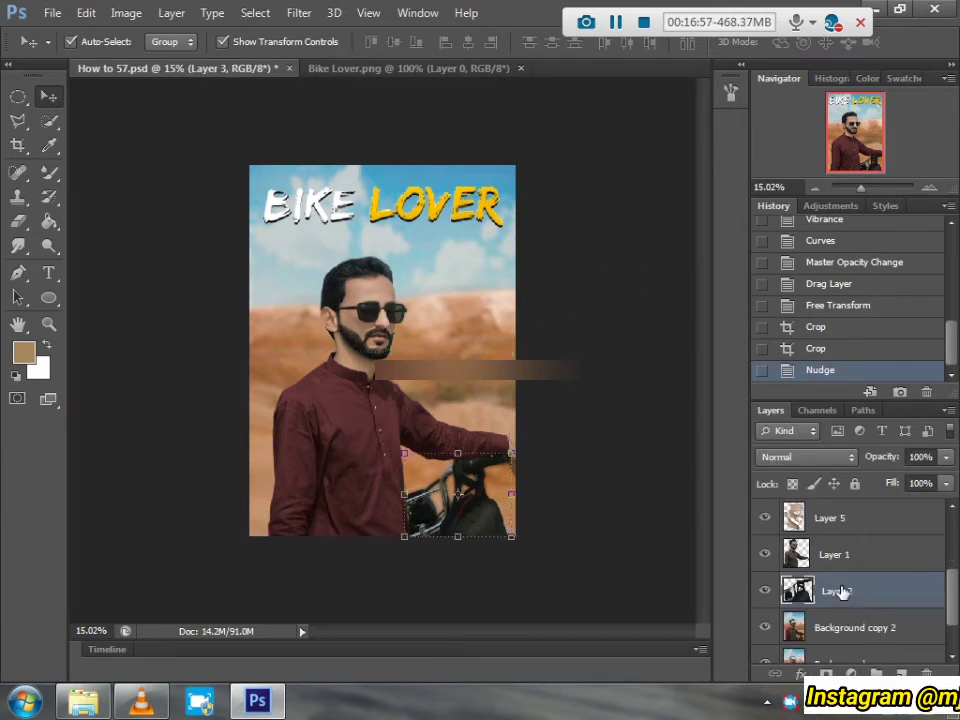
{"action": "left_click", "coordinate": [872, 563]}
{"action": "key", "text": "ctrl+shift+alt+n"}
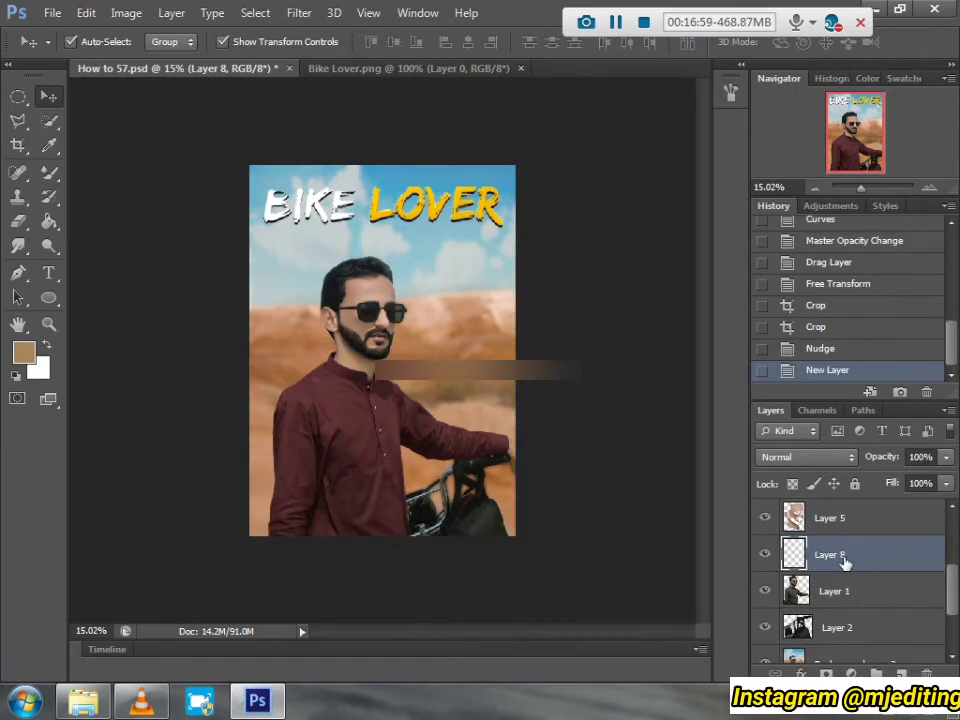
Switch to the regular Brush tool and choose a pure, fully saturated red as the foreground color
{"action": "left_click", "coordinate": [49, 172]}
{"action": "right_click", "coordinate": [49, 172]}
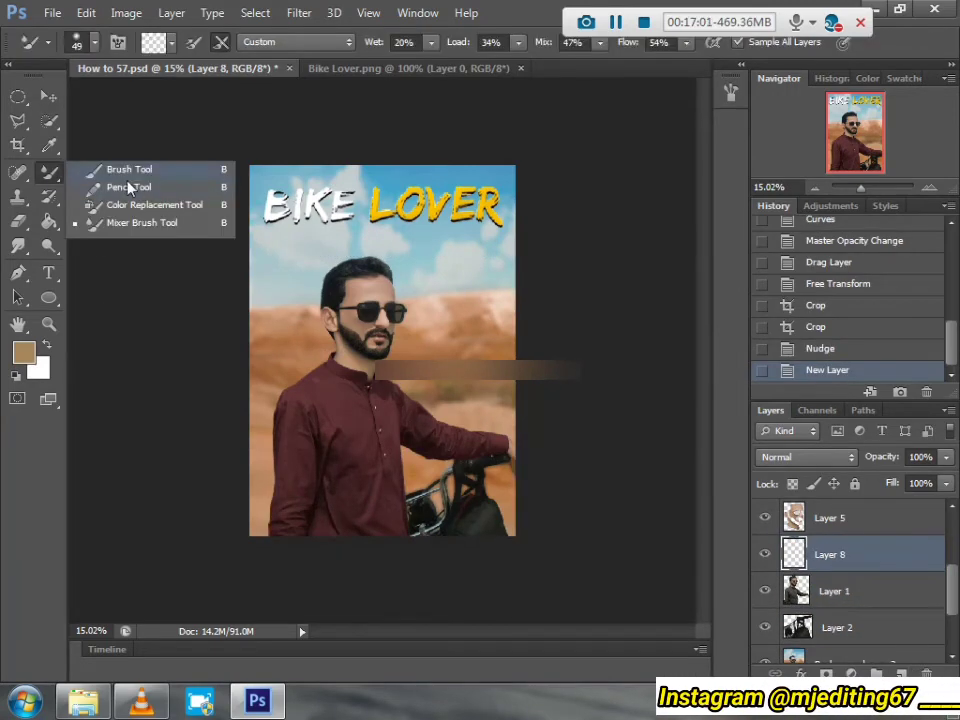
{"action": "left_click", "coordinate": [110, 167]}
{"action": "left_click", "coordinate": [25, 356]}
{"action": "left_click_drag", "start_coordinate": [600, 222], "coordinate": [722, 146]}
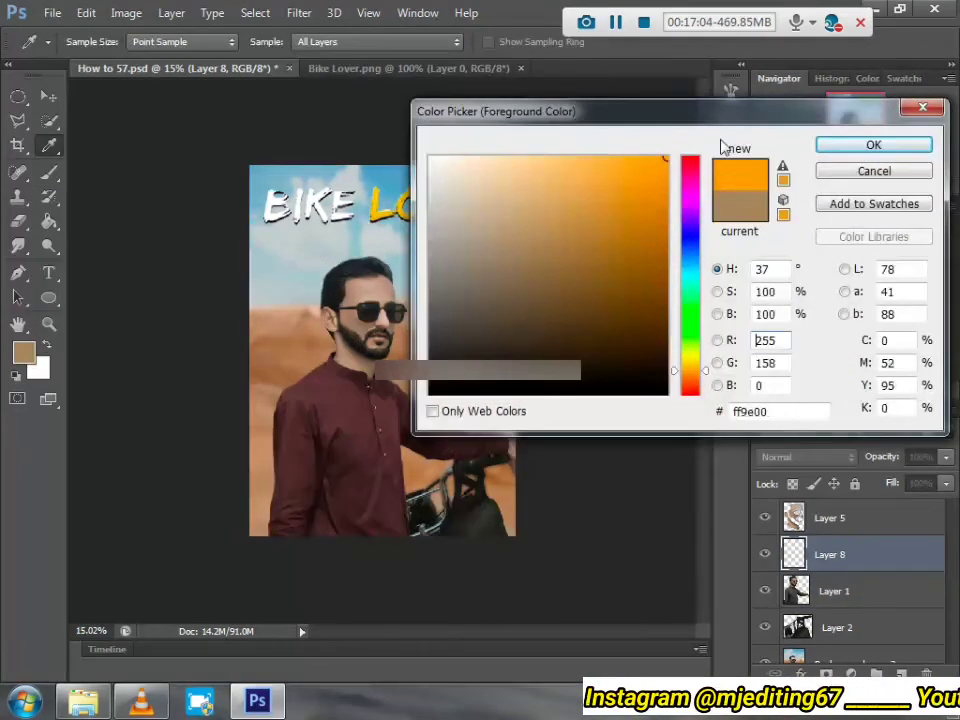
{"action": "left_click", "coordinate": [702, 156]}
{"action": "key", "text": "Return"}
Paint the man's upper and lower lips red on the new layer with a 16-pixel brush at 40% opacity
{"action": "scroll", "coordinate": [372, 347], "scroll_direction": "up", "scroll_amount": 6}
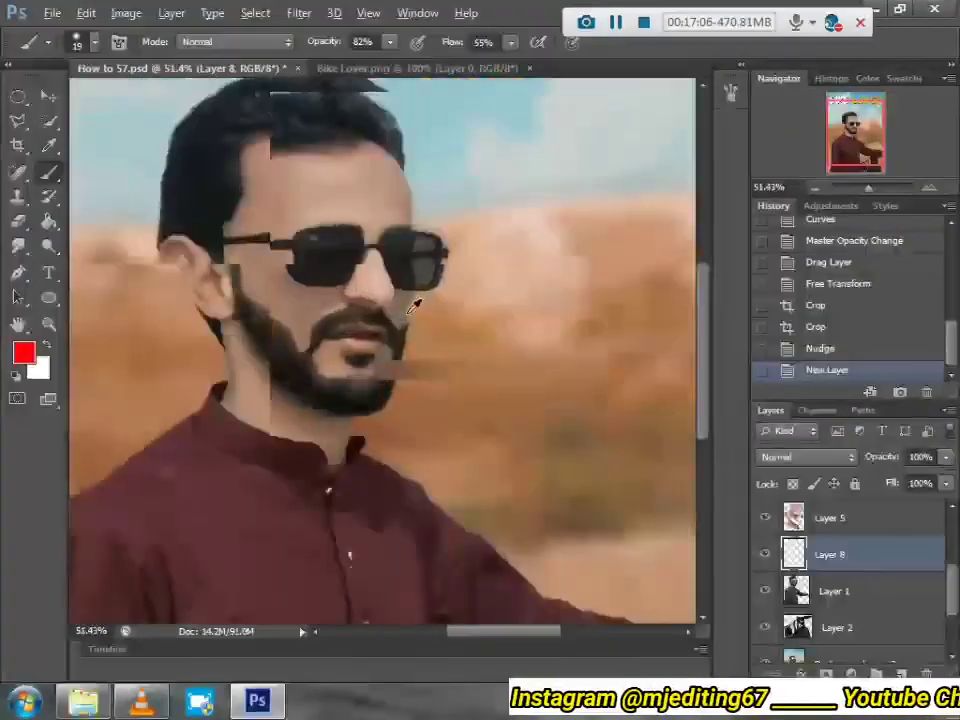
{"action": "scroll", "coordinate": [372, 347], "scroll_direction": "up", "scroll_amount": 4}
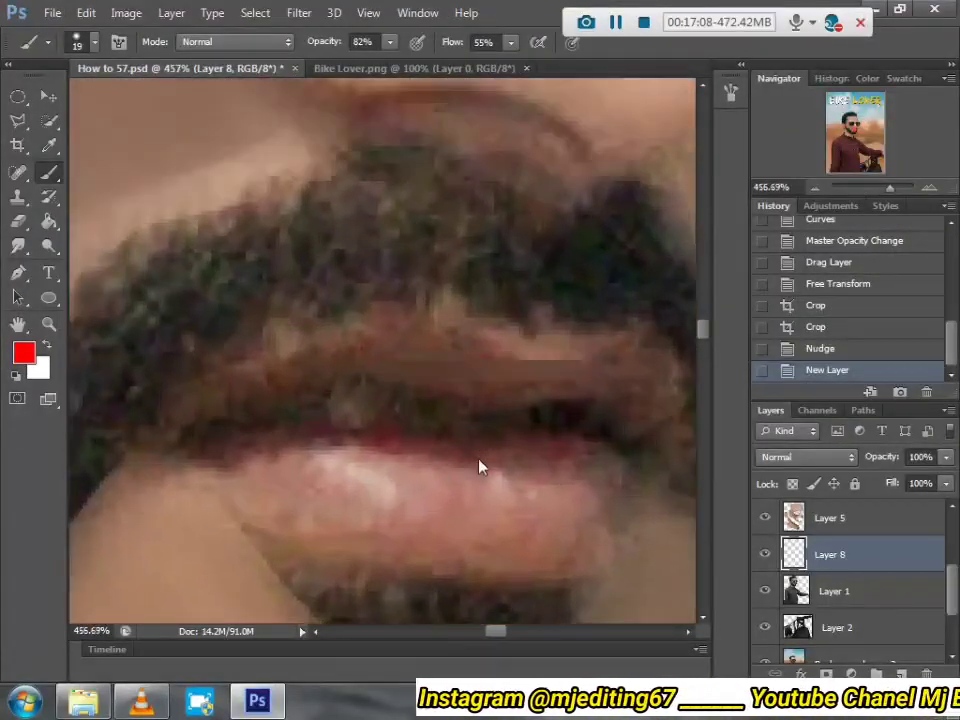
{"action": "mouse_move", "coordinate": [480, 467]}
{"action": "left_mouse_down"}
{"action": "mouse_move", "coordinate": [450, 463]}
{"action": "mouse_move", "coordinate": [474, 468]}
{"action": "left_mouse_up"}
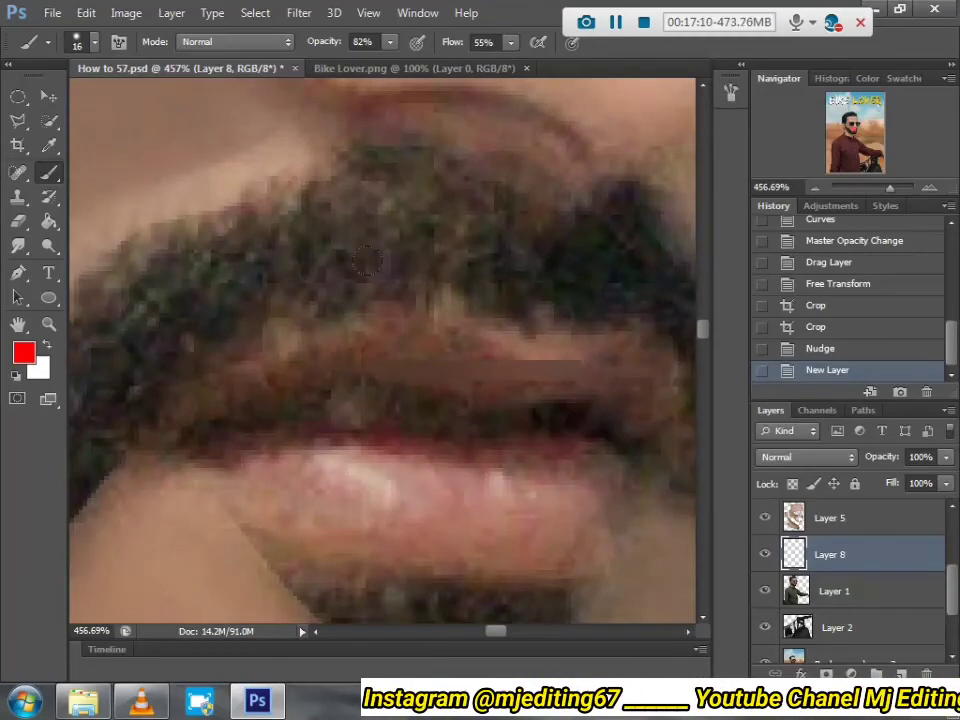
{"action": "left_click", "coordinate": [390, 42]}
{"action": "left_click_drag", "start_coordinate": [392, 62], "coordinate": [350, 62]}
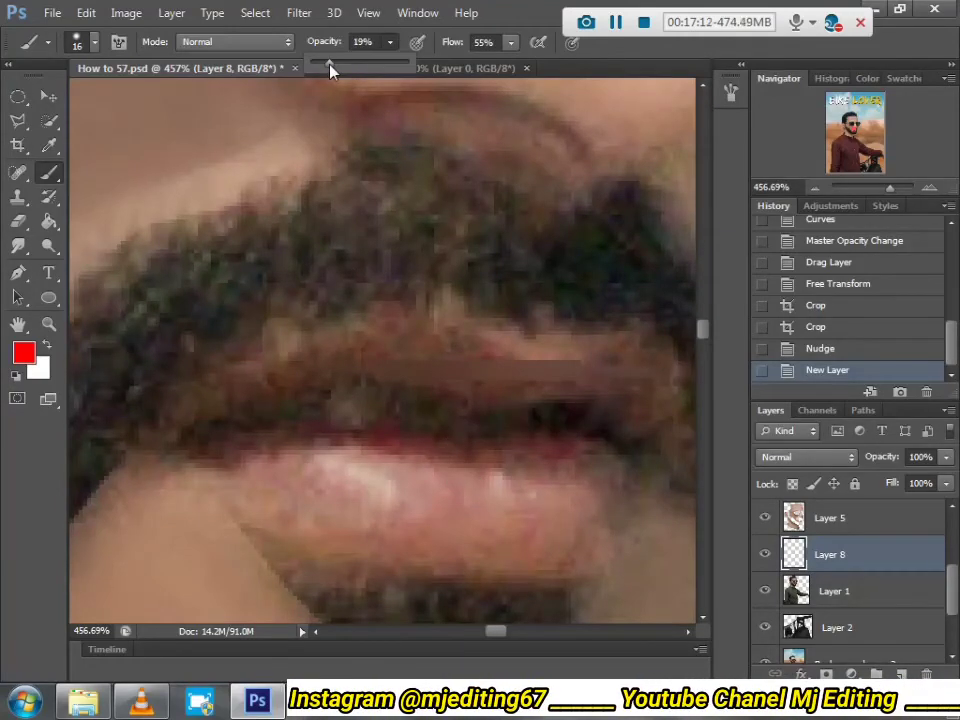
{"action": "left_click", "coordinate": [557, 476]}
{"action": "mouse_move", "coordinate": [610, 466]}
{"action": "left_mouse_down"}
{"action": "mouse_move", "coordinate": [258, 450]}
{"action": "mouse_move", "coordinate": [560, 520]}
{"action": "mouse_move", "coordinate": [630, 430]}
{"action": "mouse_move", "coordinate": [480, 360]}
{"action": "mouse_move", "coordinate": [346, 333]}
{"action": "mouse_move", "coordinate": [245, 395]}
{"action": "mouse_move", "coordinate": [262, 432]}
{"action": "left_mouse_up"}
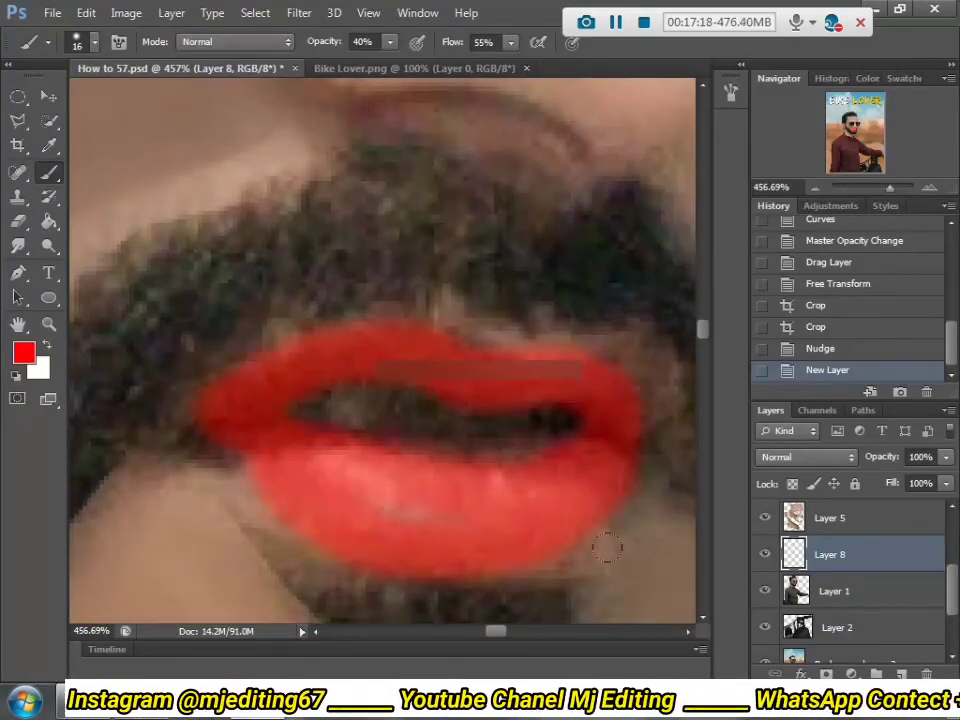
{"action": "left_click_drag", "start_coordinate": [607, 547], "coordinate": [609, 415]}
Set the red lip layer to the Color blend mode with 24% opacity, then deselect it
{"action": "left_click", "coordinate": [806, 457]}
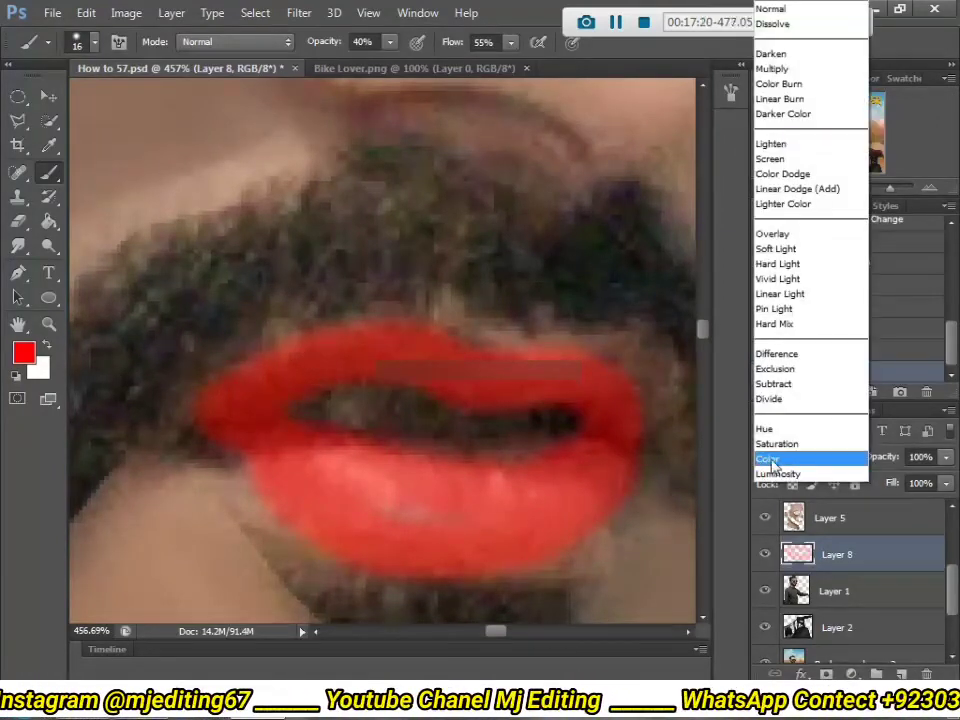
{"action": "left_click", "coordinate": [771, 462]}
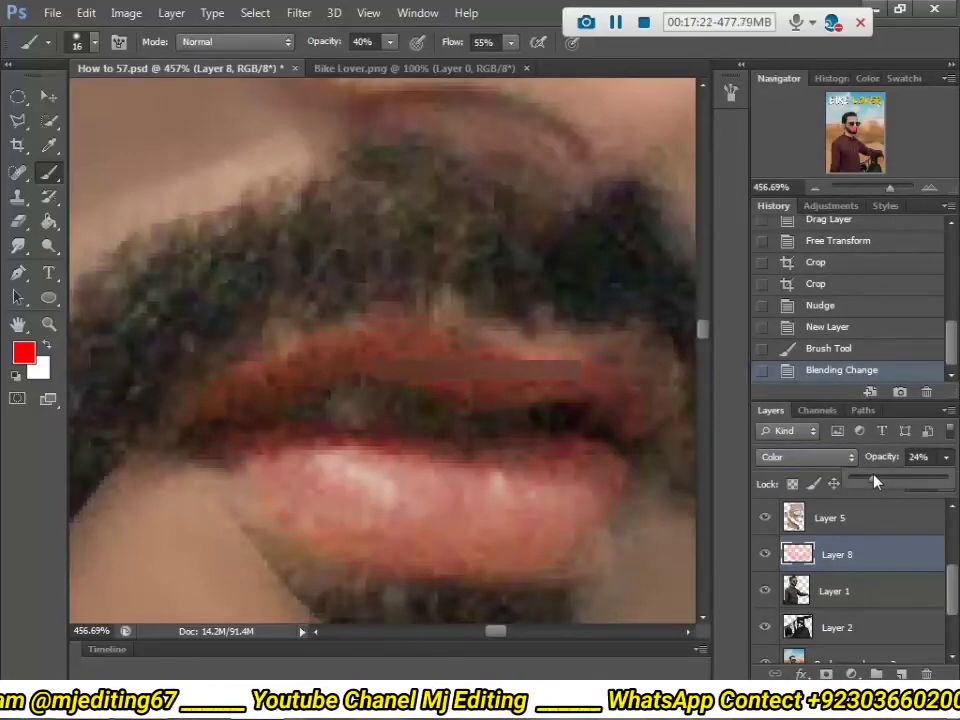
{"action": "left_click_drag", "start_coordinate": [873, 482], "coordinate": [874, 480]}
{"action": "key", "text": "v"}
{"action": "scroll", "coordinate": [443, 362], "scroll_direction": "down", "scroll_amount": 5}
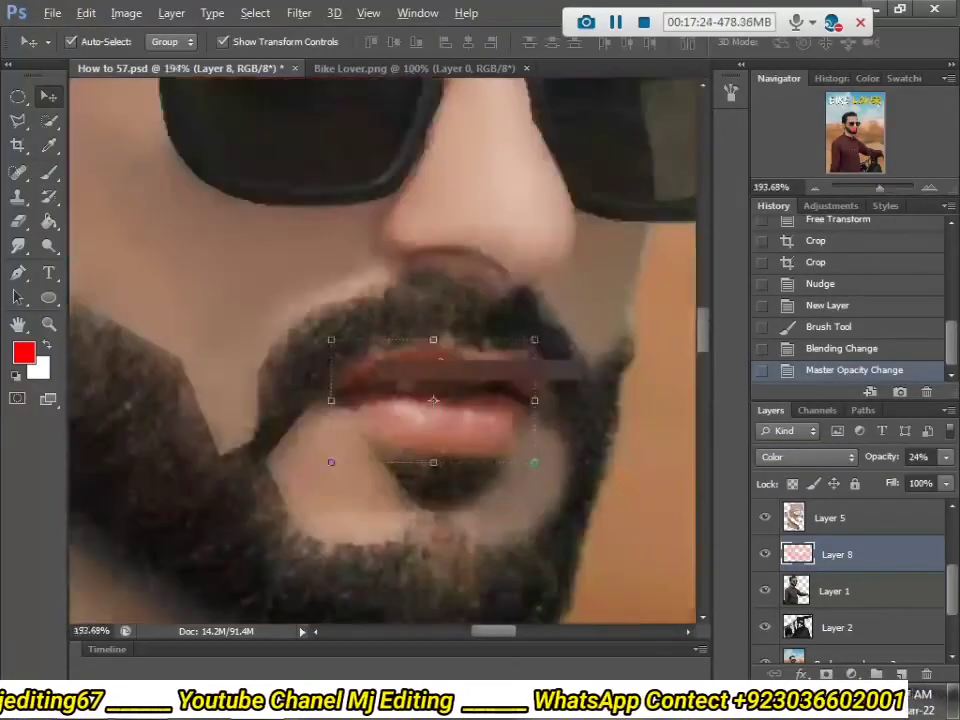
{"action": "scroll", "coordinate": [443, 362], "scroll_direction": "down", "scroll_amount": 5}
{"action": "scroll", "coordinate": [522, 332], "scroll_direction": "up", "scroll_amount": 2}
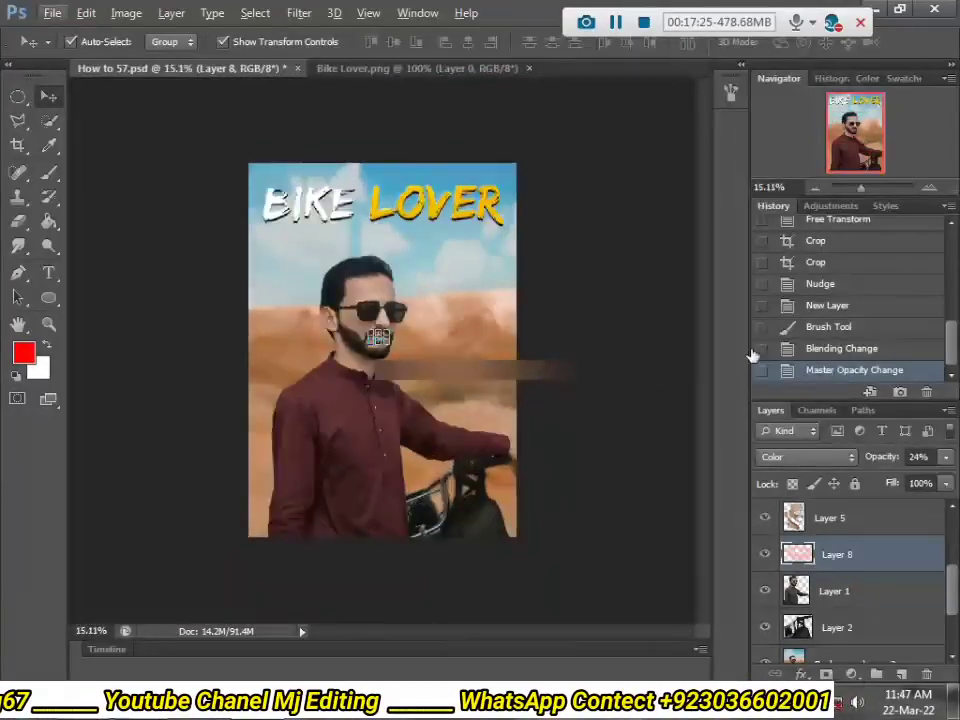
{"action": "left_click", "coordinate": [522, 332]}
{"action": "scroll", "coordinate": [437, 338], "scroll_direction": "down", "scroll_amount": 1}
{"action": "scroll", "coordinate": [437, 340], "scroll_direction": "up", "scroll_amount": 2}
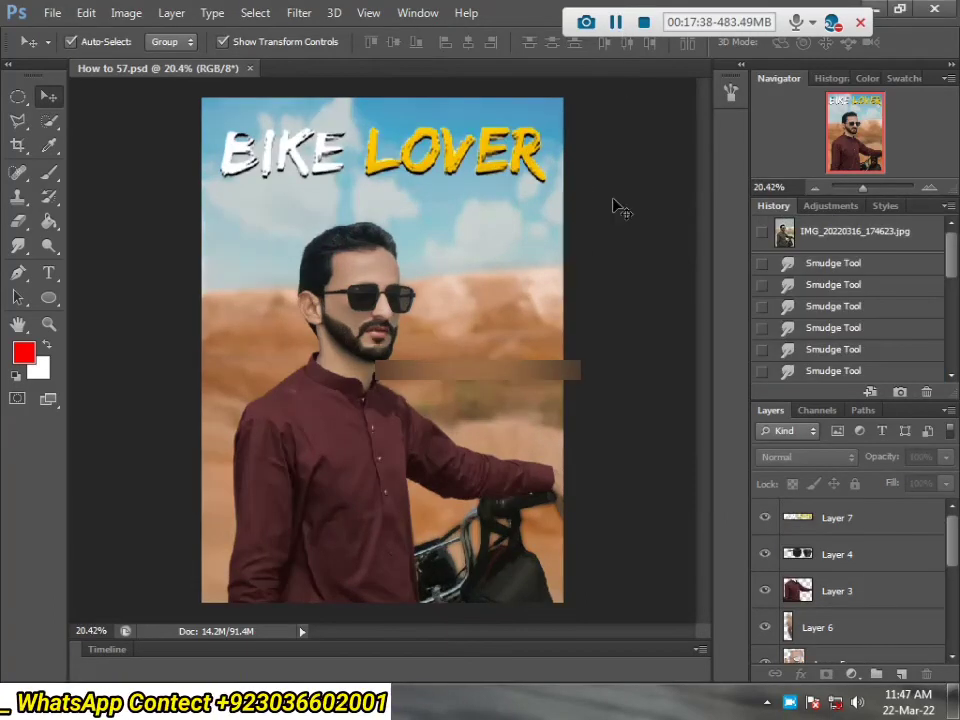
{"action": "key", "text": "ctrl+0"}
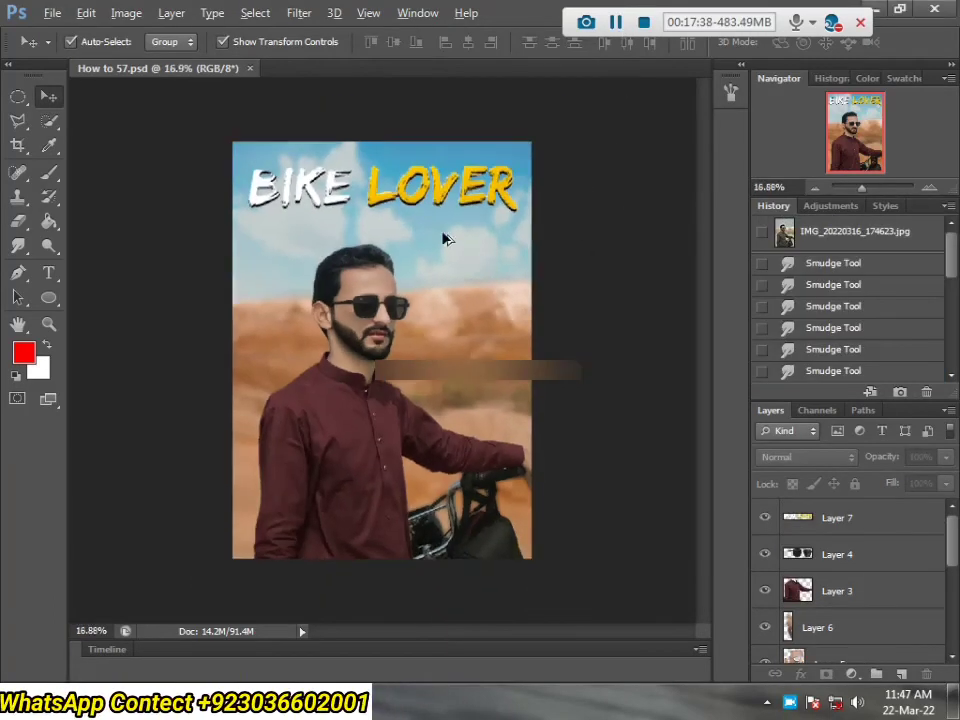
{"action": "left_click", "coordinate": [369, 240]}
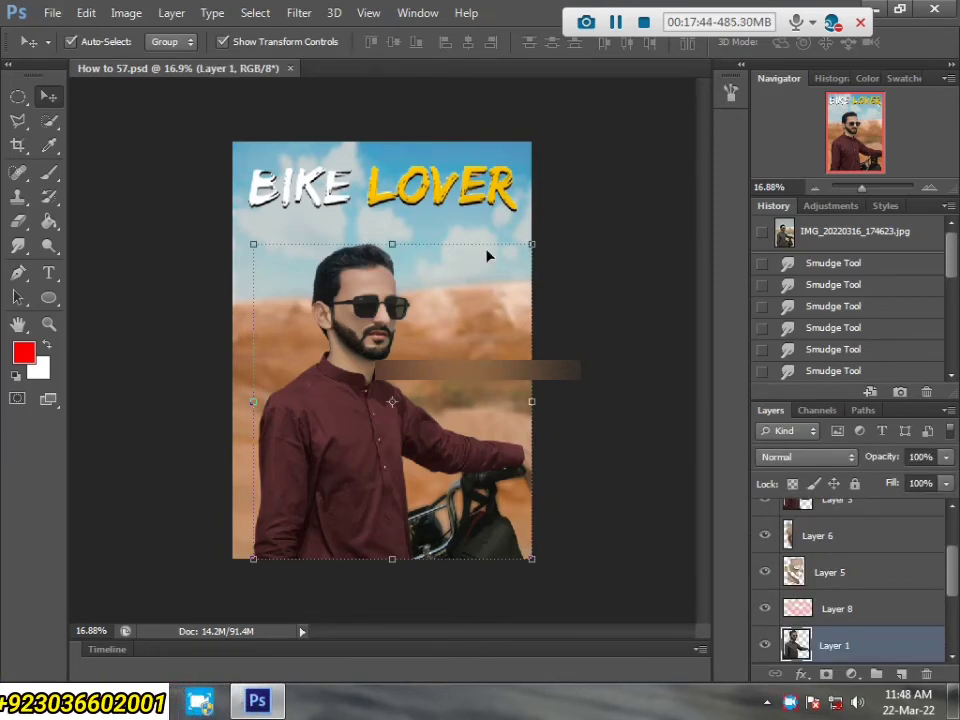
{"action": "left_click", "coordinate": [607, 215]}
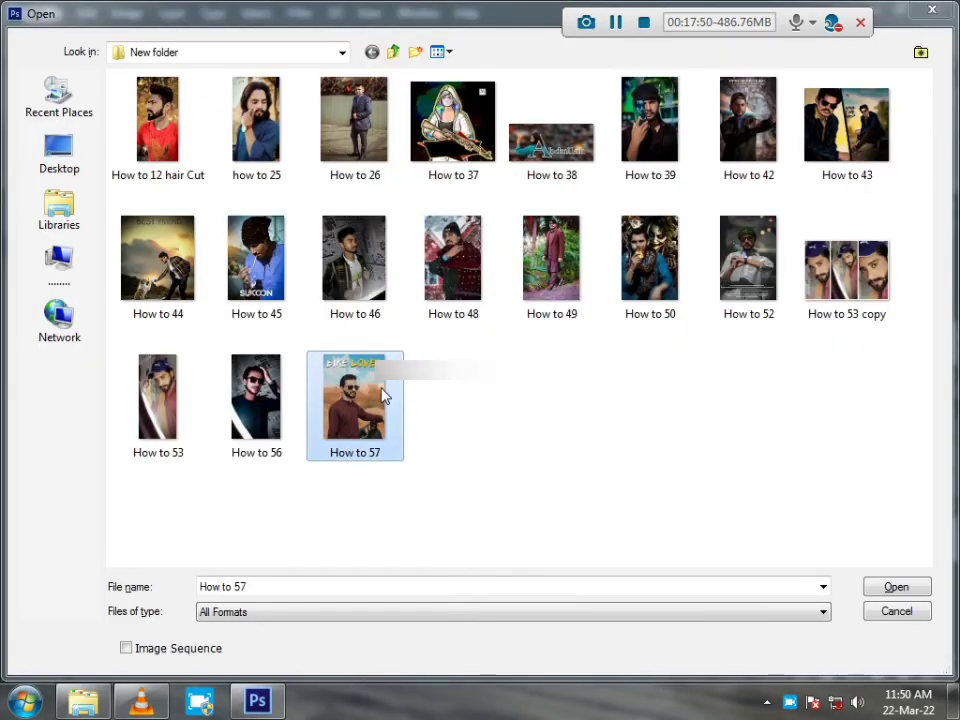
Open the How to 57 JPEG in Camera Raw and set Contrast to +21, Shadows to +28, Blacks to -9 and Clarity to +9
{"action": "double_click", "coordinate": [385, 395]}
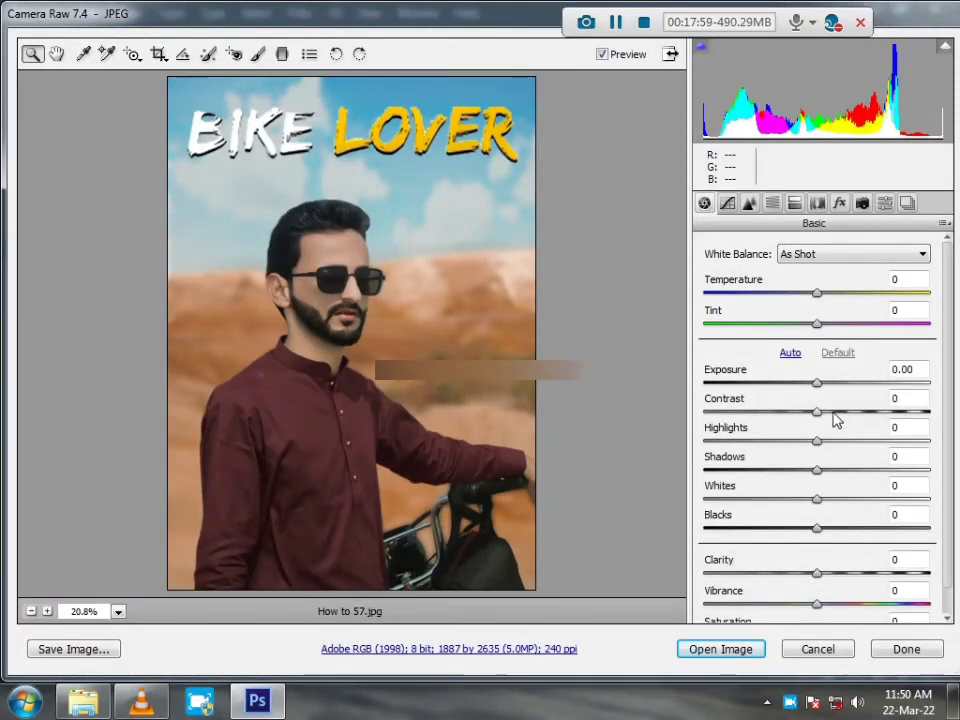
{"action": "left_click_drag", "start_coordinate": [835, 413], "coordinate": [841, 418]}
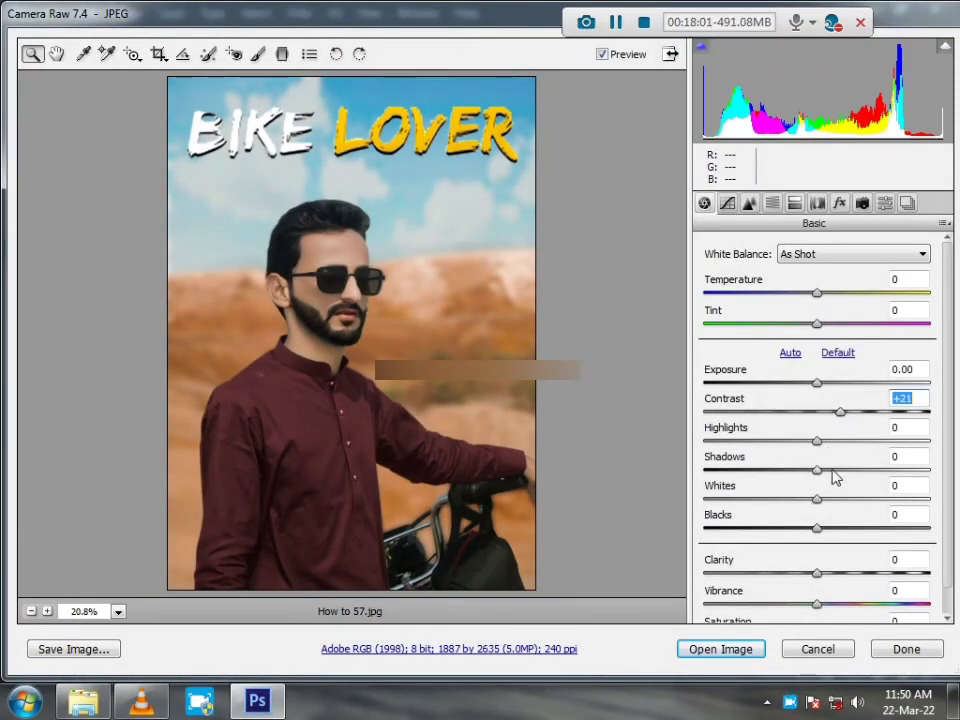
{"action": "left_click_drag", "start_coordinate": [833, 472], "coordinate": [850, 470]}
{"action": "left_click_drag", "start_coordinate": [814, 530], "coordinate": [831, 576]}
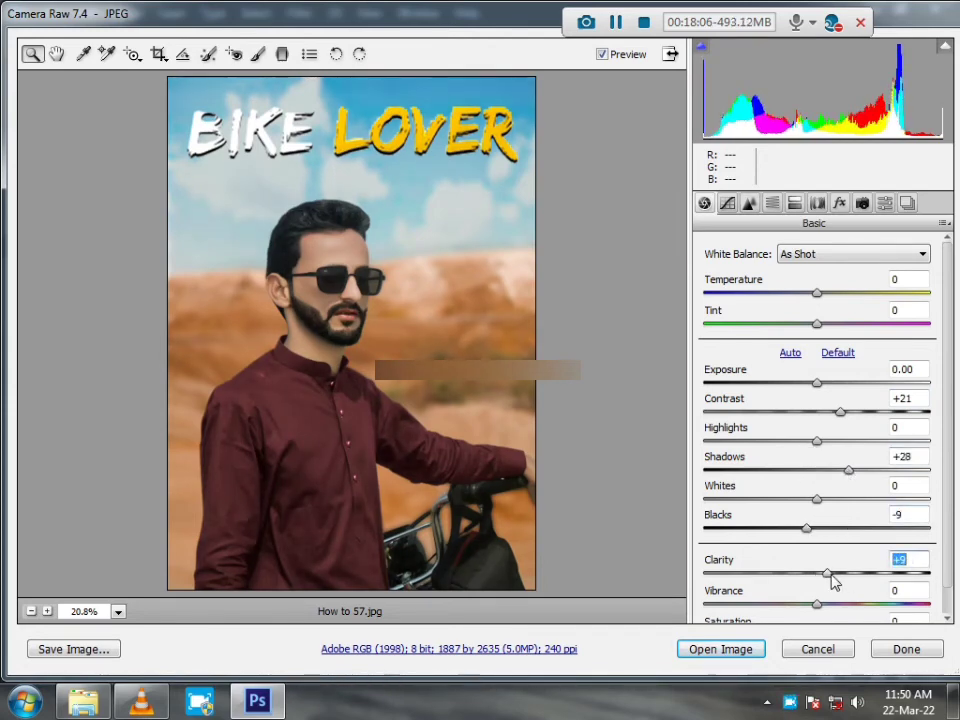
Apply a post-crop vignette amount of -20, then set Highlights to +9 and lower Whites slightly
{"action": "left_click", "coordinate": [840, 204]}
{"action": "left_click", "coordinate": [805, 447]}
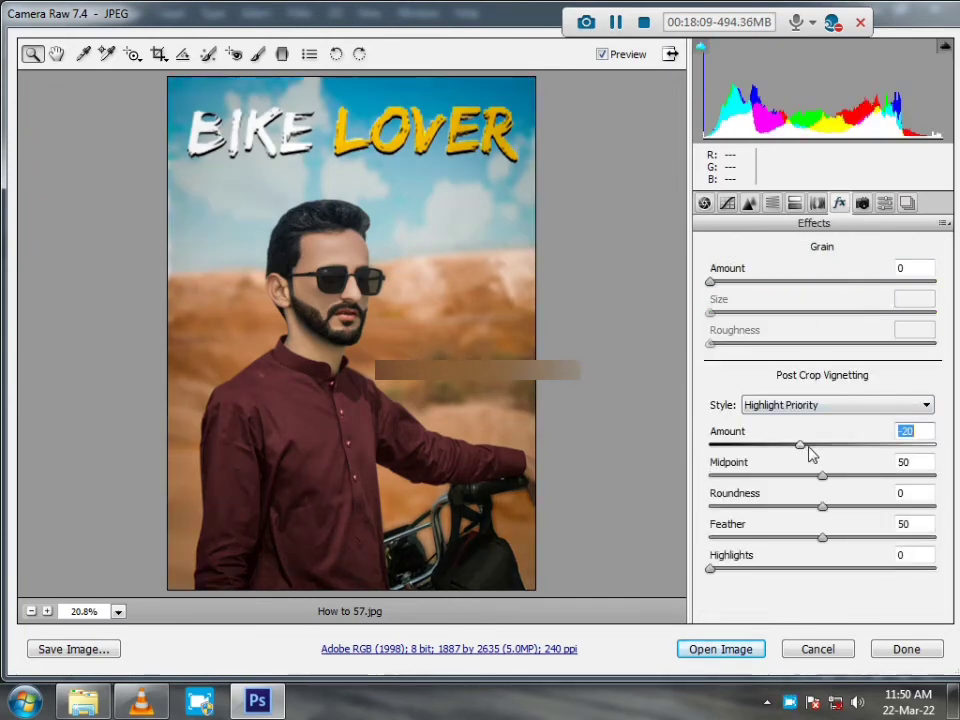
{"action": "left_click", "coordinate": [705, 204]}
{"action": "mouse_move", "coordinate": [816, 450]}
{"action": "left_mouse_down"}
{"action": "mouse_move", "coordinate": [853, 444]}
{"action": "mouse_move", "coordinate": [829, 450]}
{"action": "left_mouse_up"}
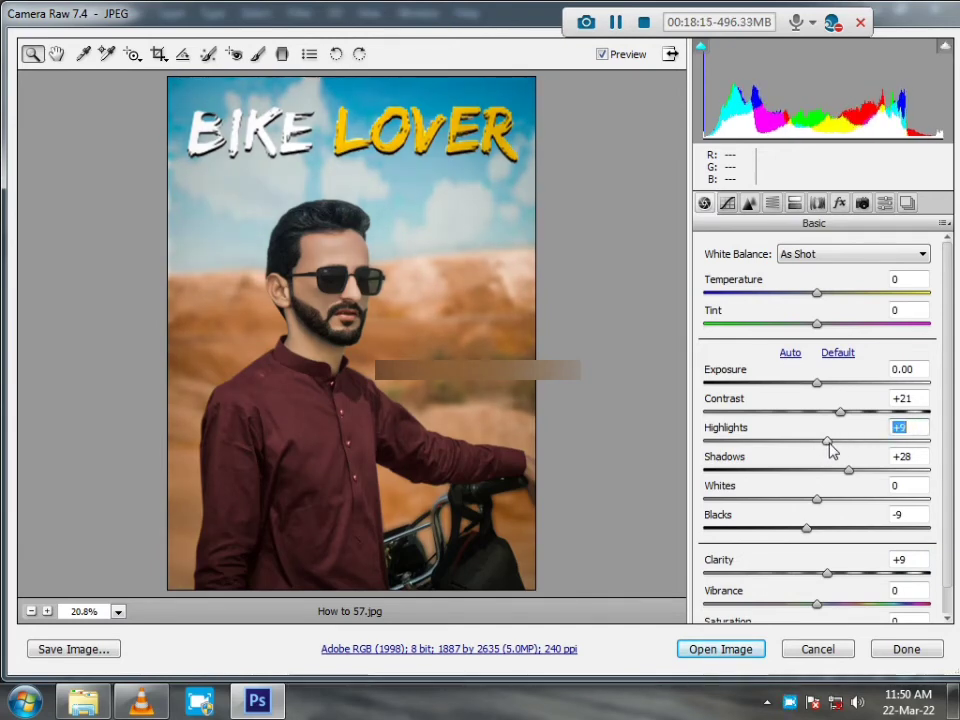
{"action": "mouse_move", "coordinate": [816, 499]}
{"action": "left_mouse_down"}
{"action": "mouse_move", "coordinate": [784, 506]}
{"action": "mouse_move", "coordinate": [862, 508]}
{"action": "mouse_move", "coordinate": [808, 506]}
{"action": "left_mouse_up"}
Brighten the orange tones by setting the Oranges luminance to +18 in the HSL adjustments
{"action": "left_click", "coordinate": [772, 203]}
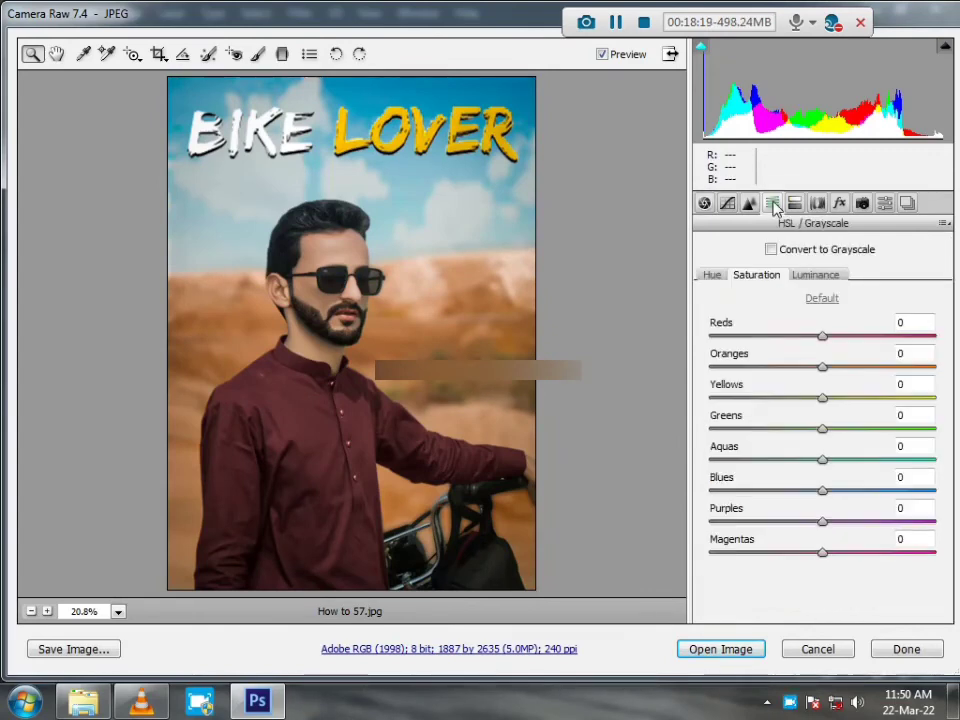
{"action": "left_click_drag", "start_coordinate": [812, 368], "coordinate": [845, 372]}
{"action": "left_click", "coordinate": [815, 276]}
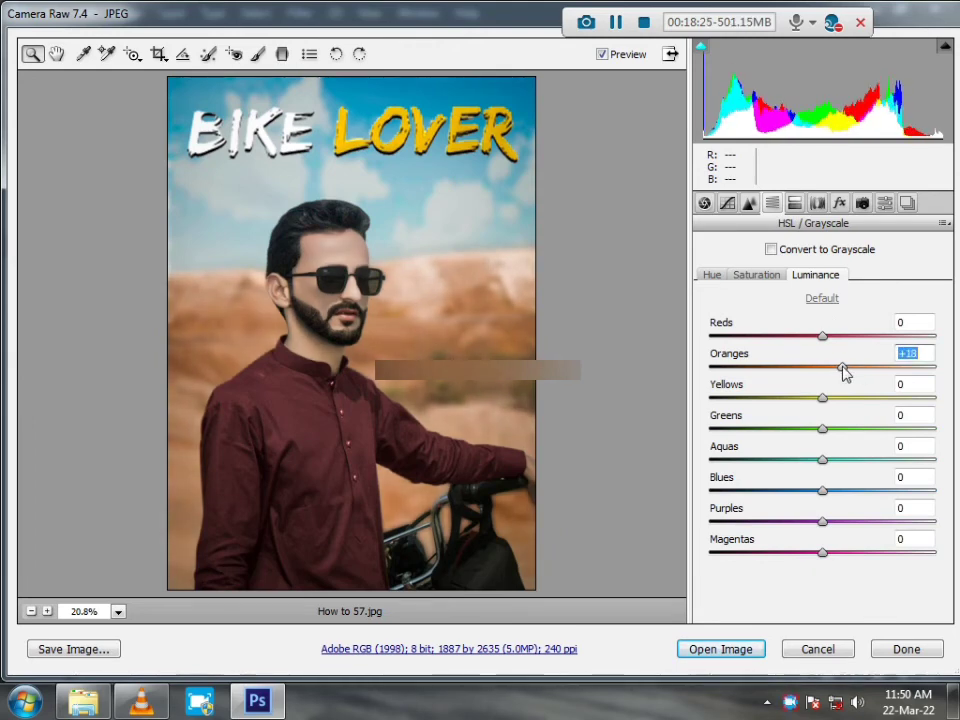
Set the Split Toning highlights saturation to 6
{"action": "left_click", "coordinate": [750, 205]}
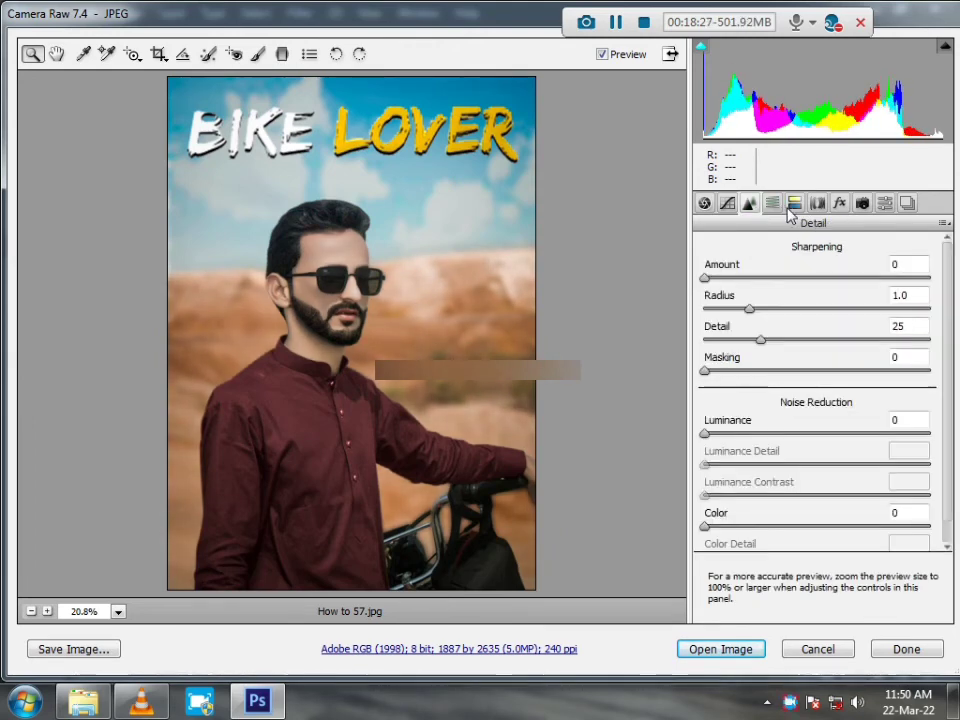
{"action": "left_click", "coordinate": [794, 204]}
{"action": "left_click", "coordinate": [724, 308]}
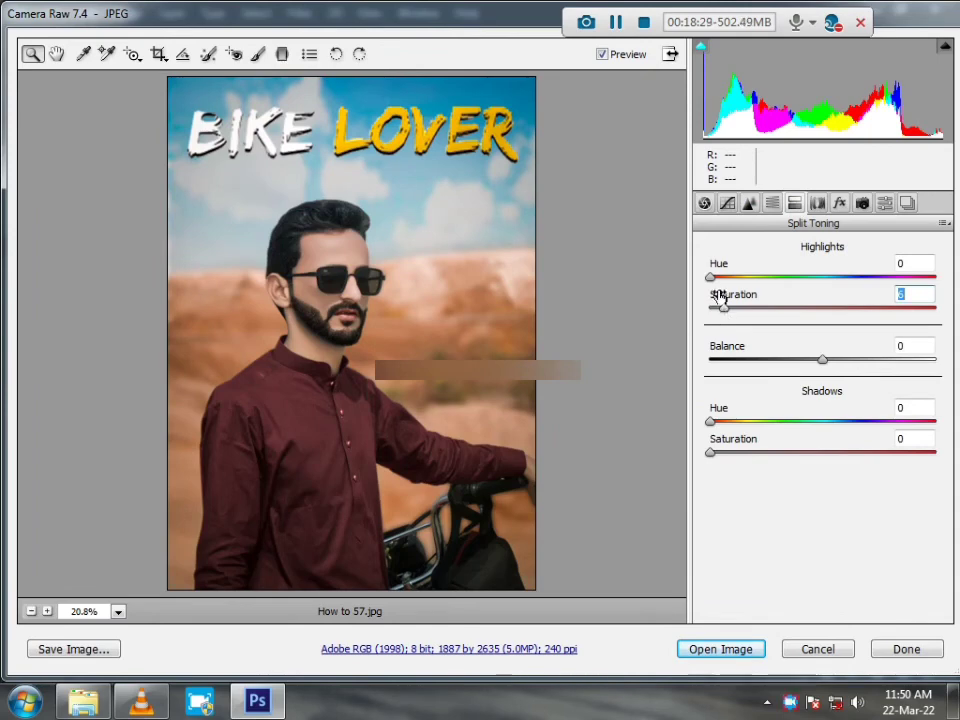
Set the Split Toning highlights hue to 177, and the shadows hue to 11 with saturation 8
{"action": "left_click_drag", "start_coordinate": [711, 277], "coordinate": [828, 291]}
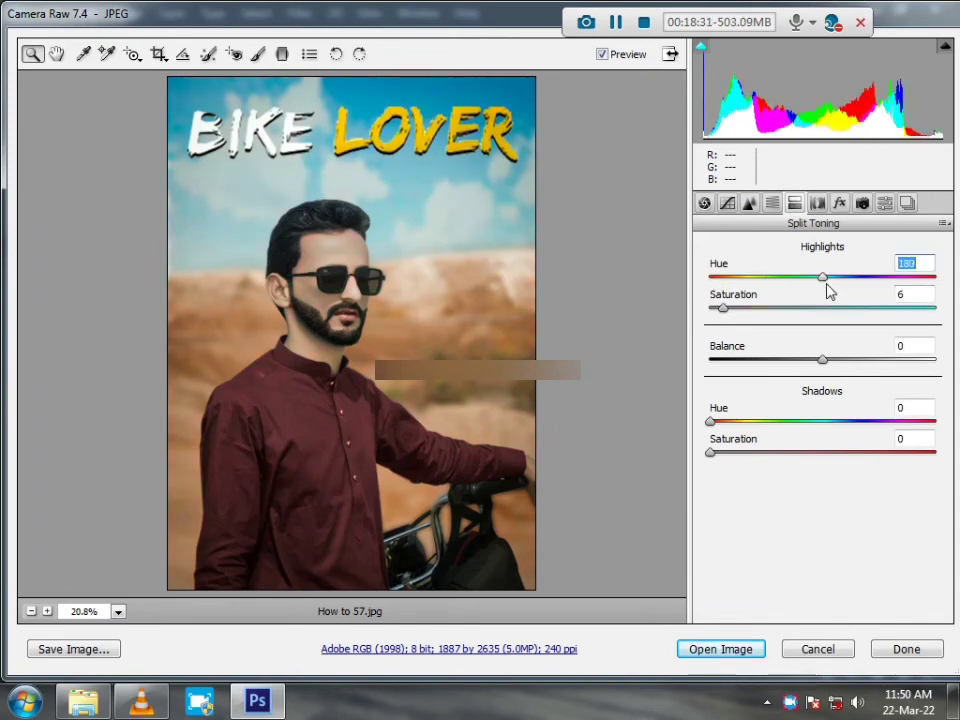
{"action": "left_click", "coordinate": [728, 452]}
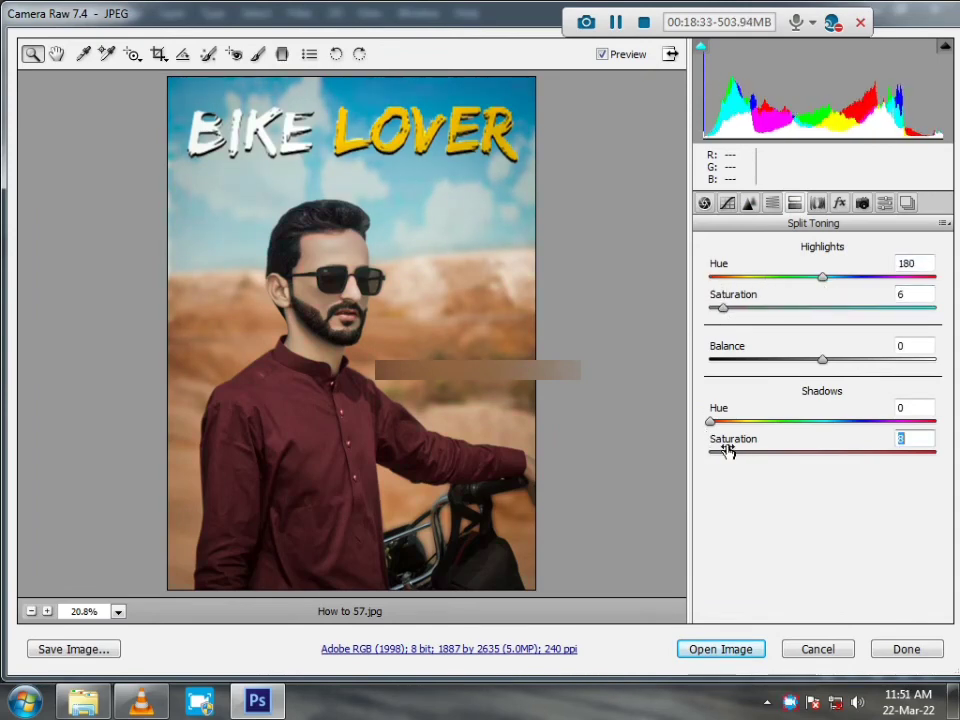
{"action": "left_click_drag", "start_coordinate": [714, 420], "coordinate": [717, 447]}
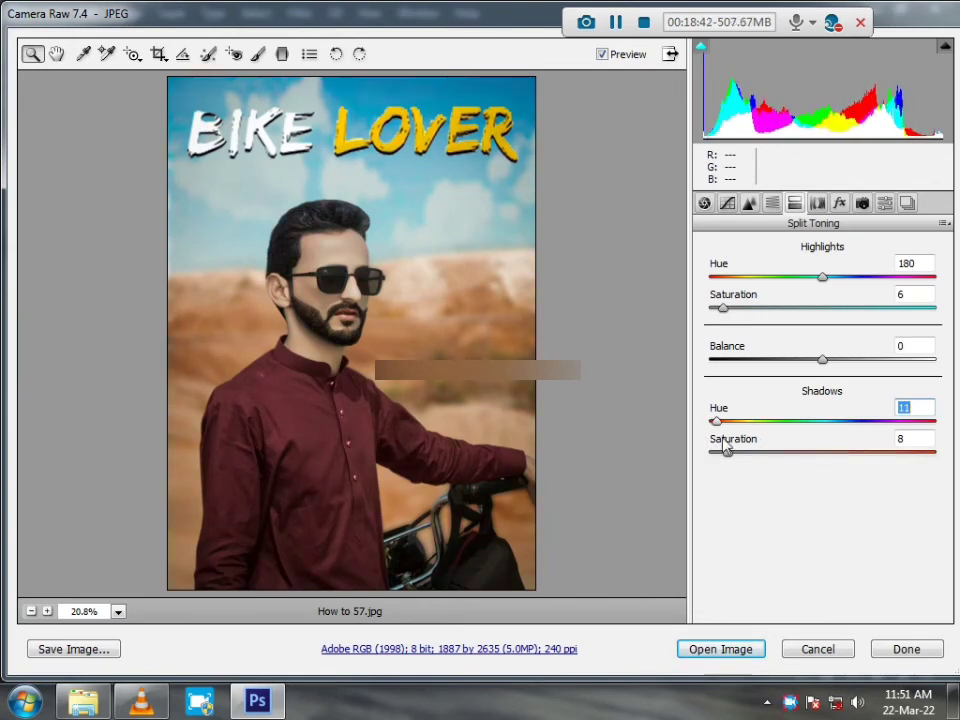
{"action": "mouse_move", "coordinate": [826, 280]}
{"action": "left_mouse_down"}
{"action": "mouse_move", "coordinate": [849, 276]}
{"action": "mouse_move", "coordinate": [767, 279]}
{"action": "mouse_move", "coordinate": [863, 292]}
{"action": "mouse_move", "coordinate": [822, 293]}
{"action": "left_mouse_up"}
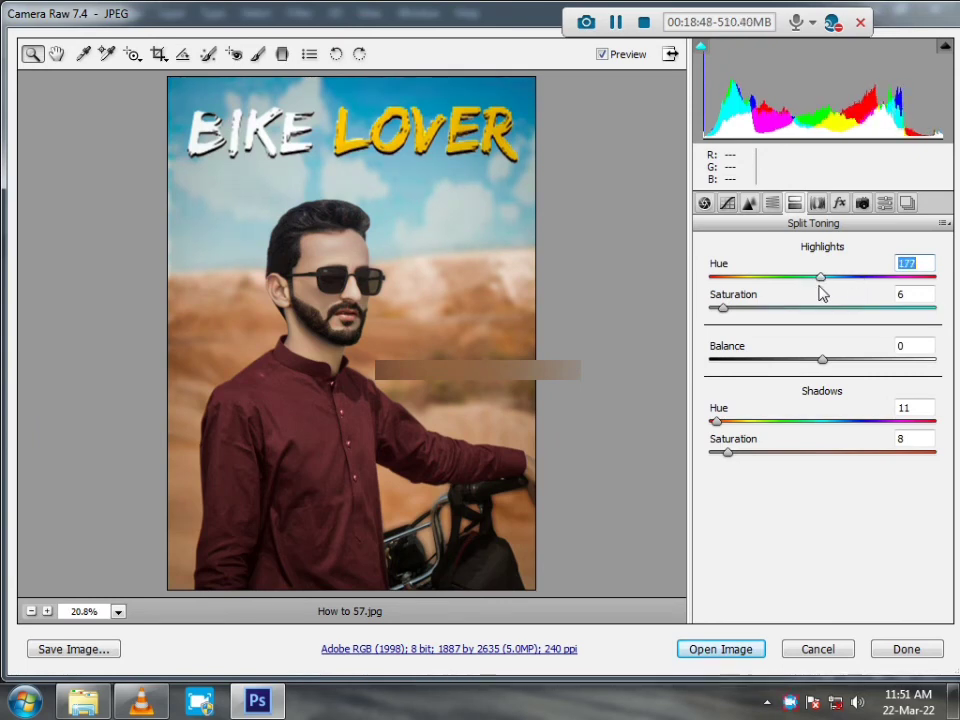
Adjust the post-crop vignetting to darken the edges and raise the sharpening amount slightly
{"action": "left_click", "coordinate": [838, 203]}
{"action": "left_click_drag", "start_coordinate": [822, 444], "coordinate": [790, 448]}
{"action": "left_click", "coordinate": [749, 203]}
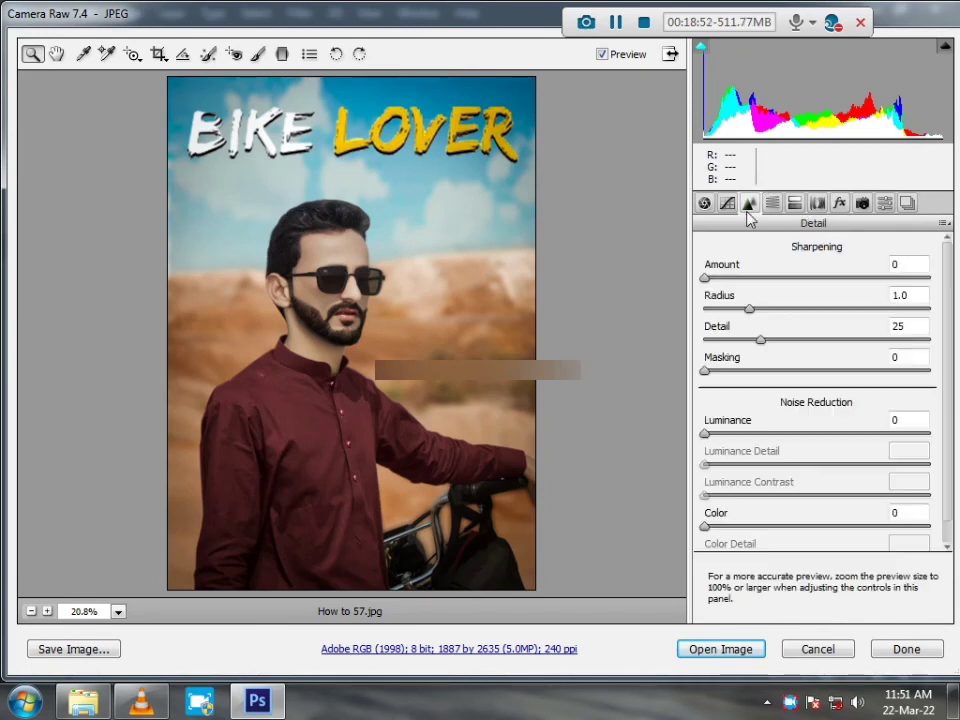
{"action": "left_click", "coordinate": [728, 201]}
{"action": "left_click", "coordinate": [749, 203]}
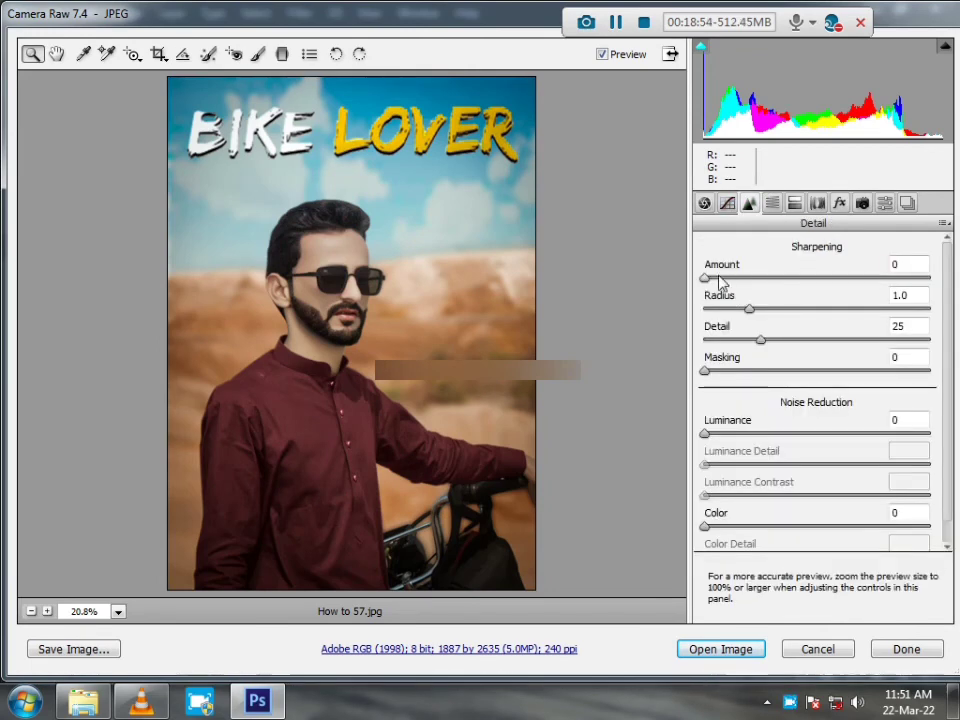
{"action": "left_click", "coordinate": [722, 279]}
Set Vibrance to +3 and open the graded JPEG as a Photoshop document, accepting the colour profile choice
{"action": "left_click", "coordinate": [704, 203]}
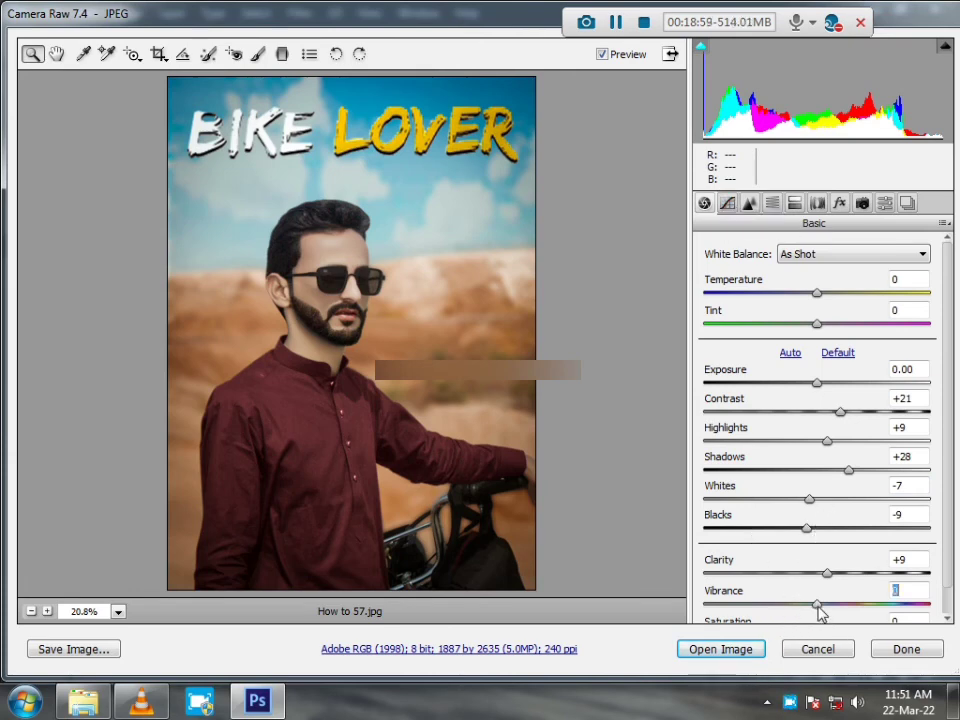
{"action": "mouse_move", "coordinate": [820, 612]}
{"action": "left_mouse_down"}
{"action": "mouse_move", "coordinate": [864, 613]}
{"action": "mouse_move", "coordinate": [808, 611]}
{"action": "mouse_move", "coordinate": [824, 613]}
{"action": "left_mouse_up"}
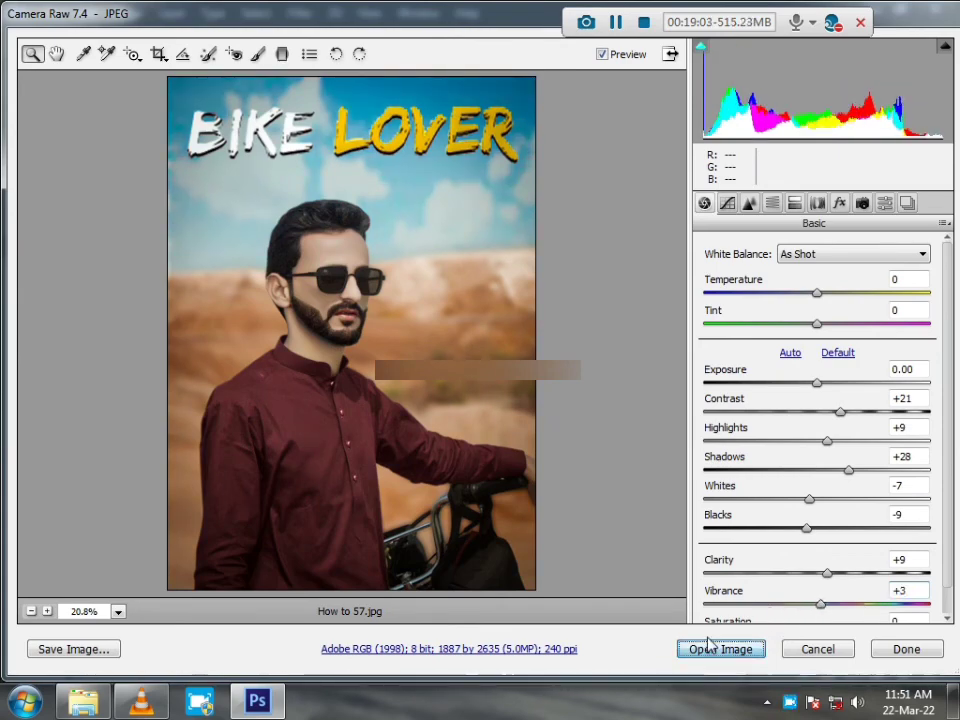
{"action": "left_click", "coordinate": [710, 647]}
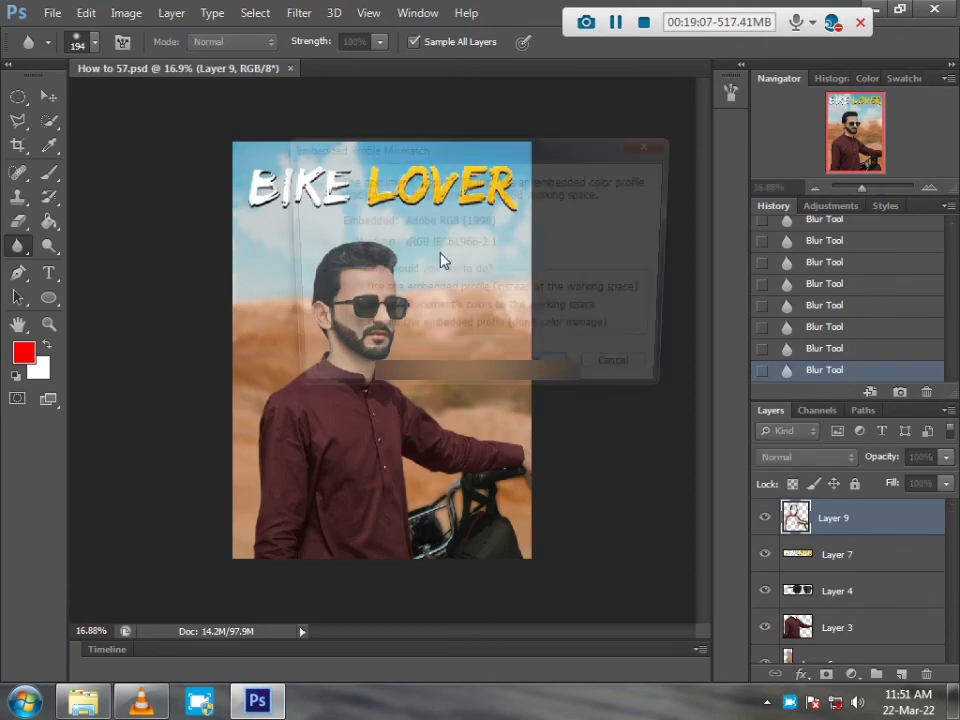
{"action": "left_click", "coordinate": [535, 381]}
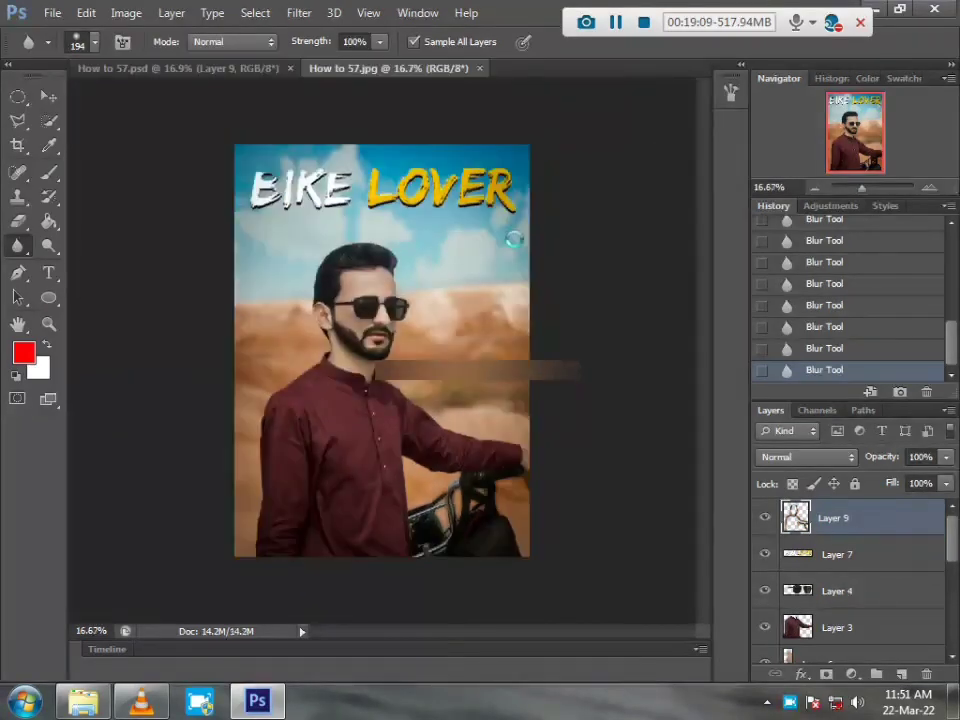
Place the graded image over the composition in How to 57.psd as the topmost layer, and close How to 57.jpg without saving
{"action": "scroll", "coordinate": [389, 303], "scroll_direction": "up", "scroll_amount": 3}
{"action": "key", "text": "v"}
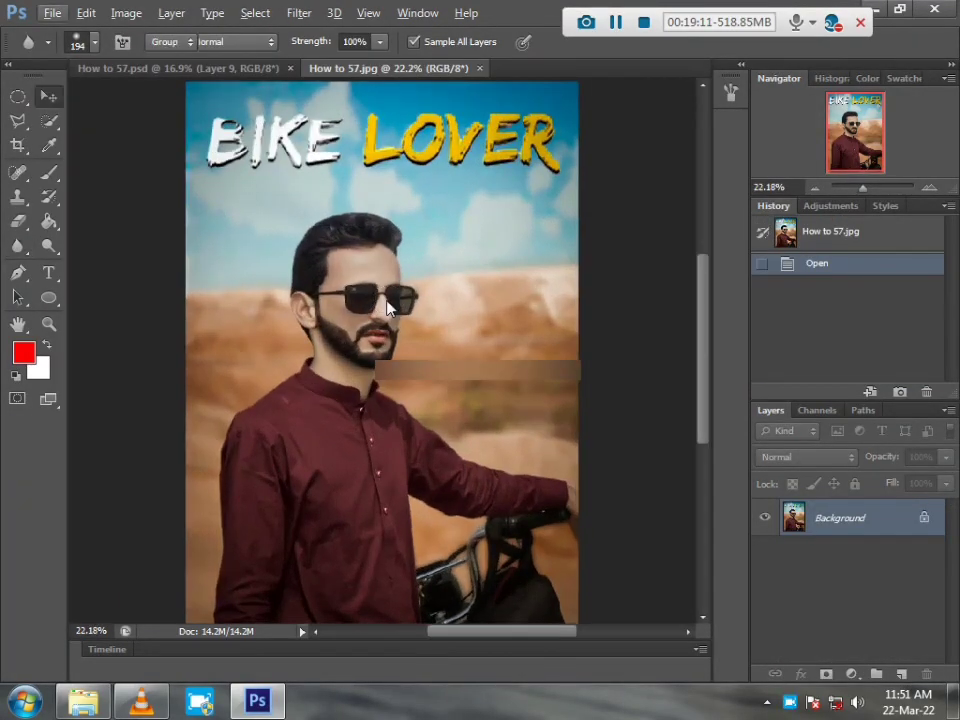
{"action": "key", "text": "Escape"}
{"action": "left_click_drag", "start_coordinate": [376, 347], "coordinate": [410, 306]}
{"action": "scroll", "coordinate": [400, 302], "scroll_direction": "down", "scroll_amount": 2}
{"action": "left_click", "coordinate": [492, 68]}
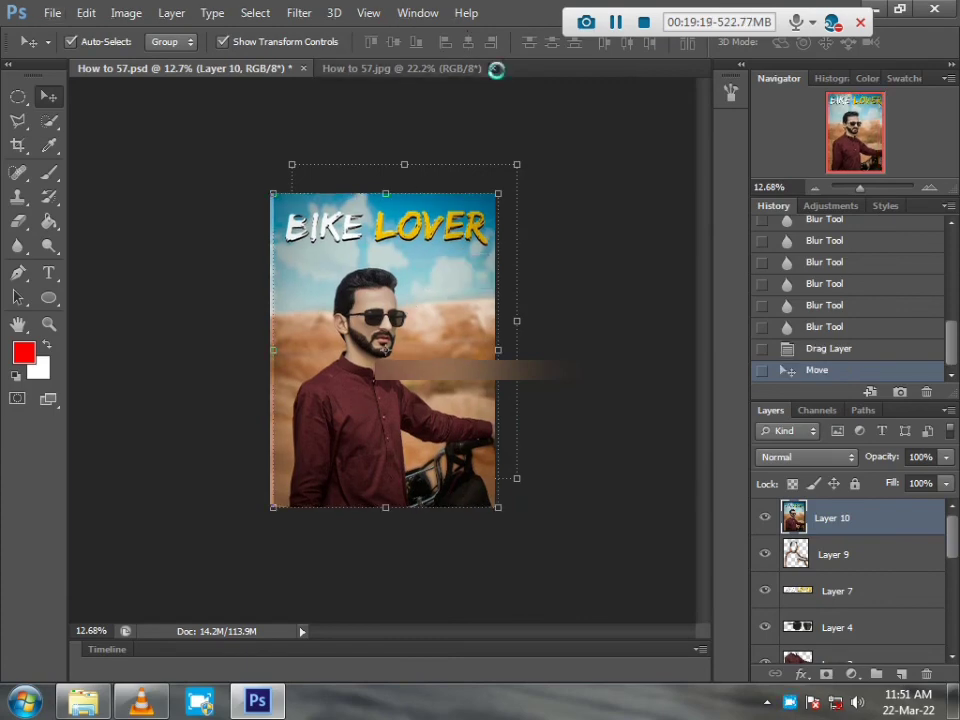
{"action": "left_click", "coordinate": [498, 275]}
Shift the graded image layer 28 px left to X 943.50 px, aligning its upper-right corner with the canvas, and apply the transform
{"action": "scroll", "coordinate": [508, 240], "scroll_direction": "up", "scroll_amount": 8}
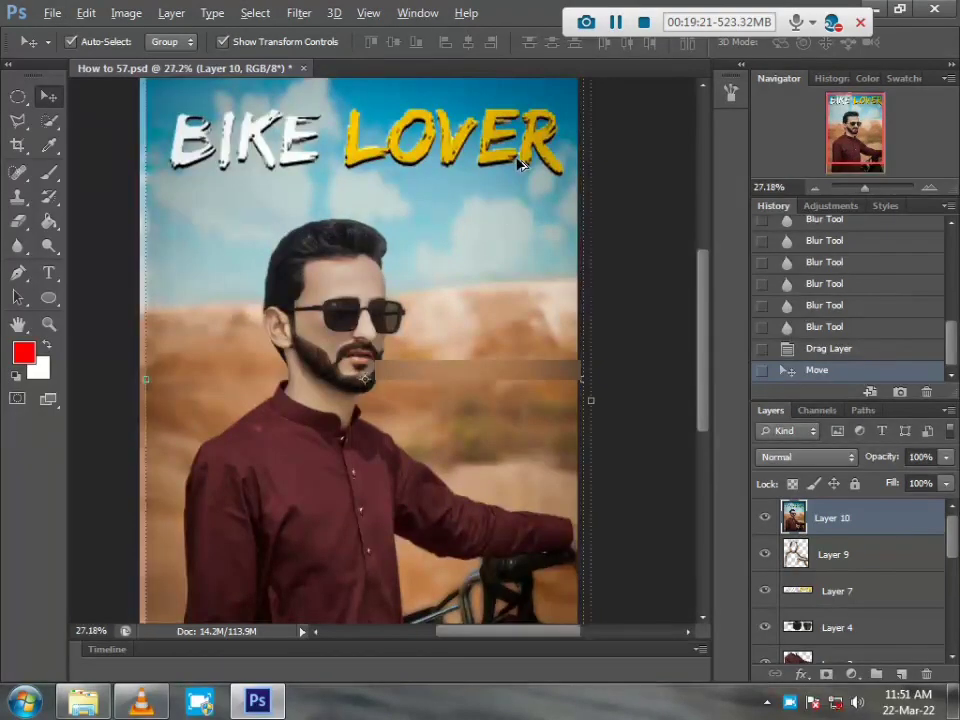
{"action": "left_click_drag", "start_coordinate": [481, 299], "coordinate": [446, 377]}
{"action": "scroll", "coordinate": [574, 140], "scroll_direction": "up", "scroll_amount": 10}
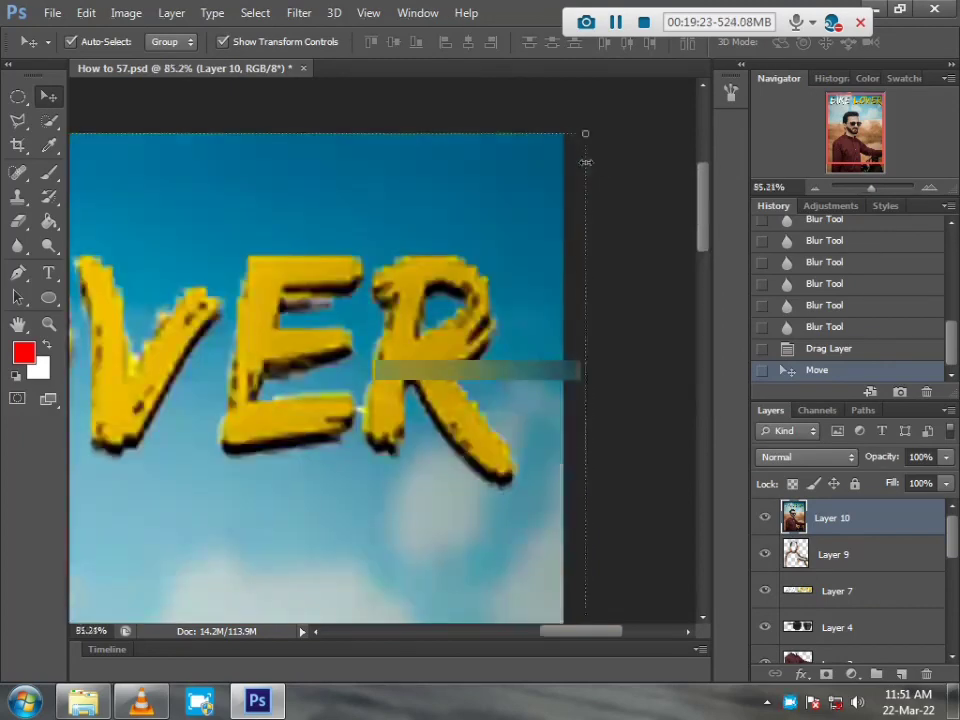
{"action": "left_click_drag", "start_coordinate": [572, 154], "coordinate": [526, 316]}
{"action": "scroll", "coordinate": [515, 305], "scroll_direction": "up", "scroll_amount": 6}
{"action": "left_click", "coordinate": [604, 278]}
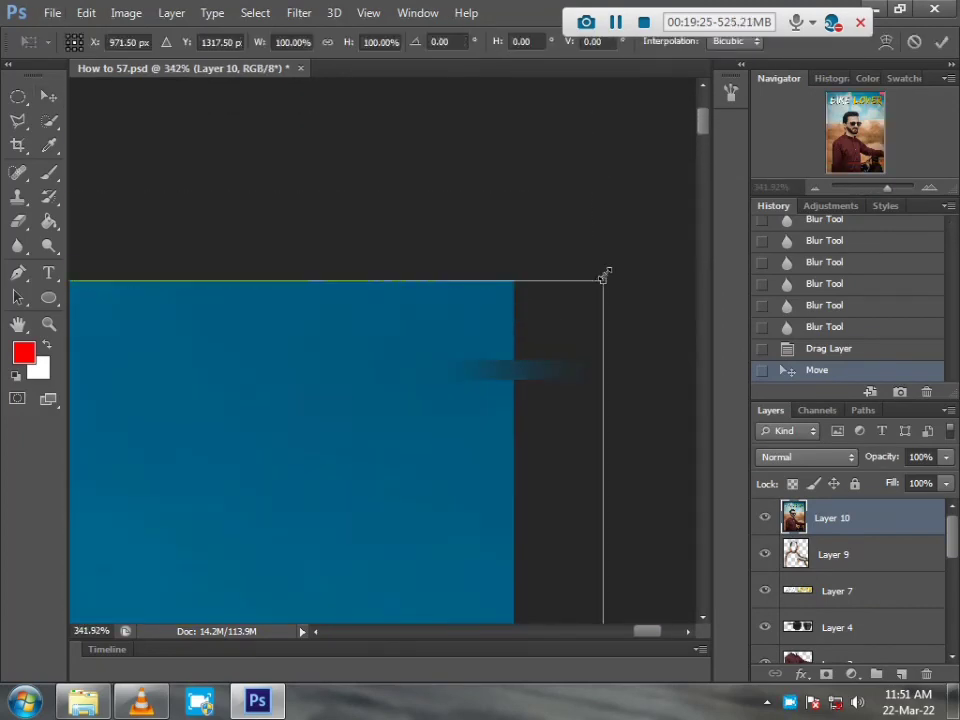
{"action": "key", "text": "shift+Left"}
{"action": "key", "text": "shift+Left"}
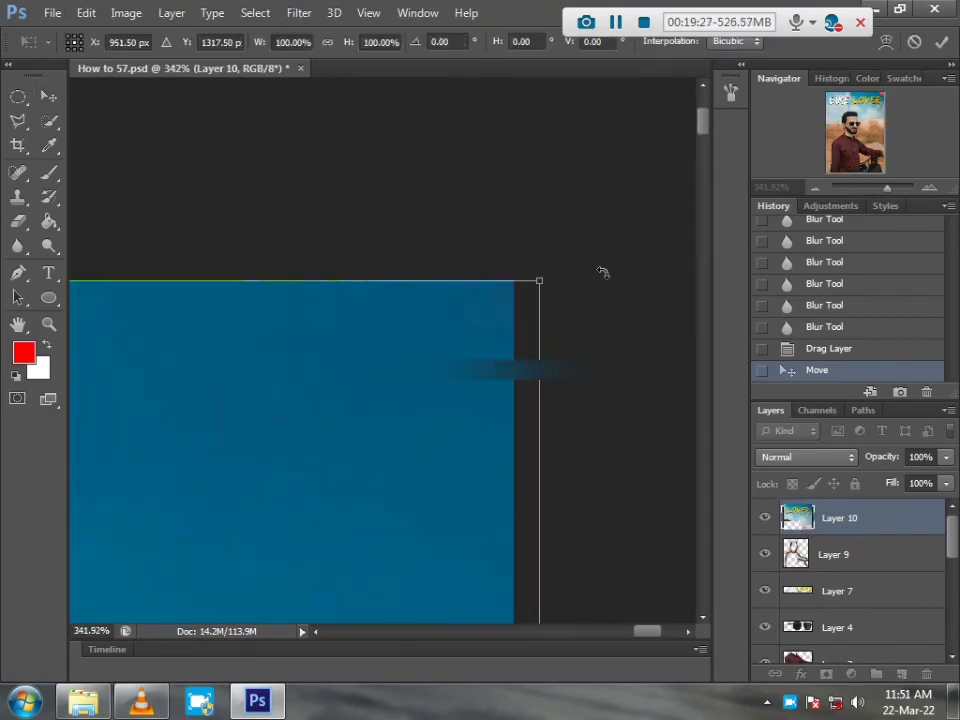
{"action": "key", "text": "Left"}
{"action": "key", "text": "Left"}
{"action": "key", "text": "Left"}
{"action": "key", "text": "Left"}
{"action": "key", "text": "Left"}
{"action": "key", "text": "Left"}
{"action": "key", "text": "Left"}
{"action": "key", "text": "Left"}
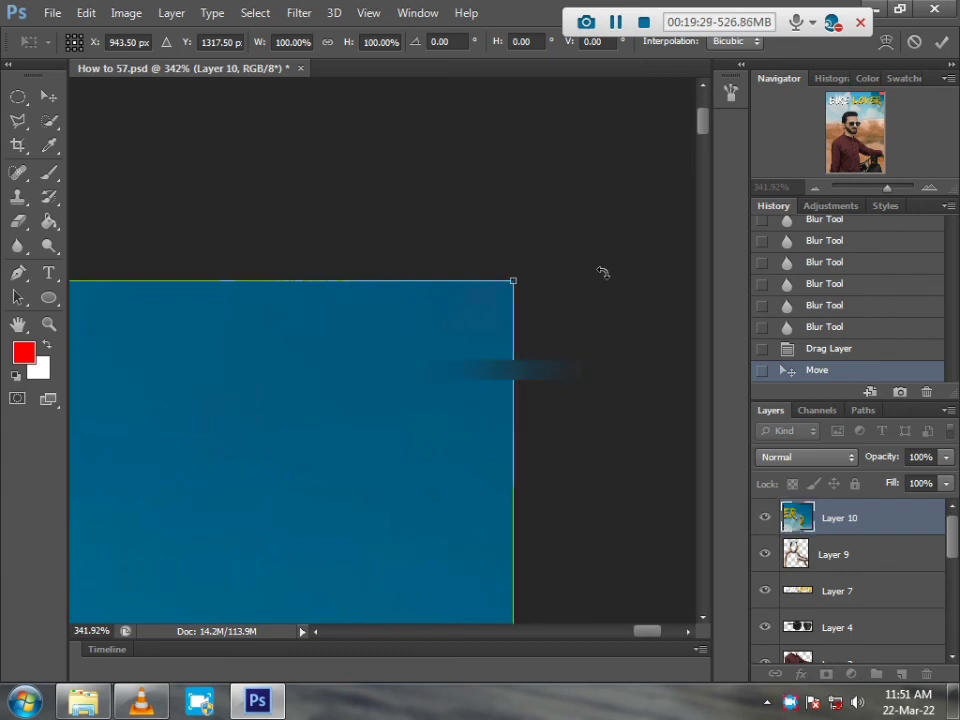
{"action": "key", "text": "Return"}
Examine the canvas's upper-right corner for gaps around the graded layer, and view the whole portrait with no layer selected
{"action": "scroll", "coordinate": [528, 260], "scroll_direction": "up", "scroll_amount": 1}
{"action": "scroll", "coordinate": [489, 349], "scroll_direction": "up", "scroll_amount": 10}
{"action": "left_click", "coordinate": [489, 349]}
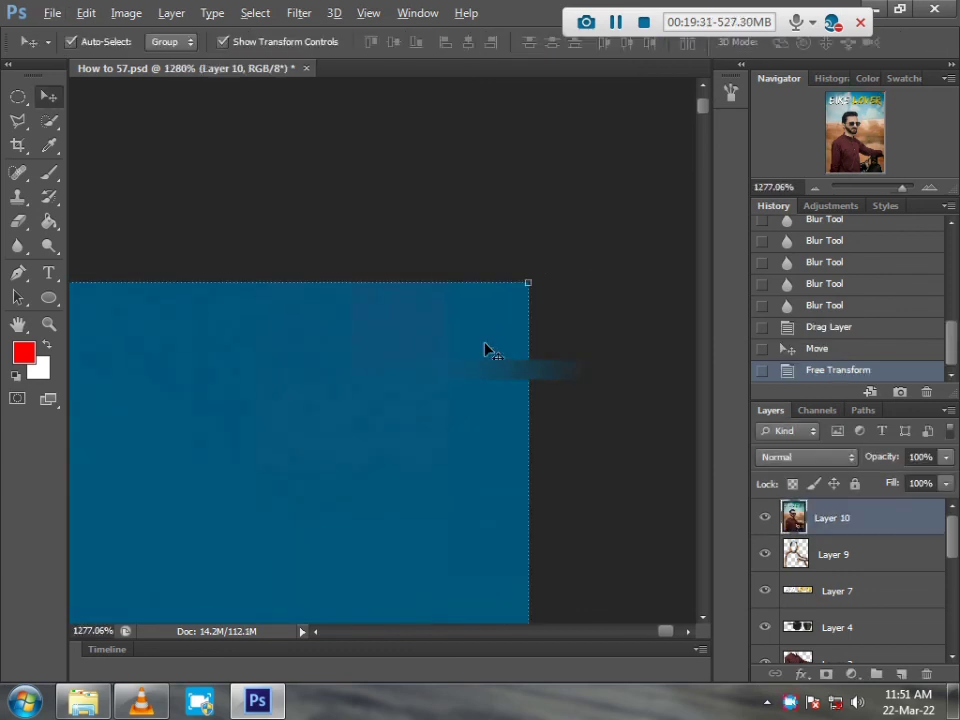
{"action": "scroll", "coordinate": [512, 339], "scroll_direction": "up", "scroll_amount": 8}
{"action": "scroll", "coordinate": [510, 342], "scroll_direction": "down", "scroll_amount": 15}
{"action": "scroll", "coordinate": [510, 342], "scroll_direction": "down", "scroll_amount": 20}
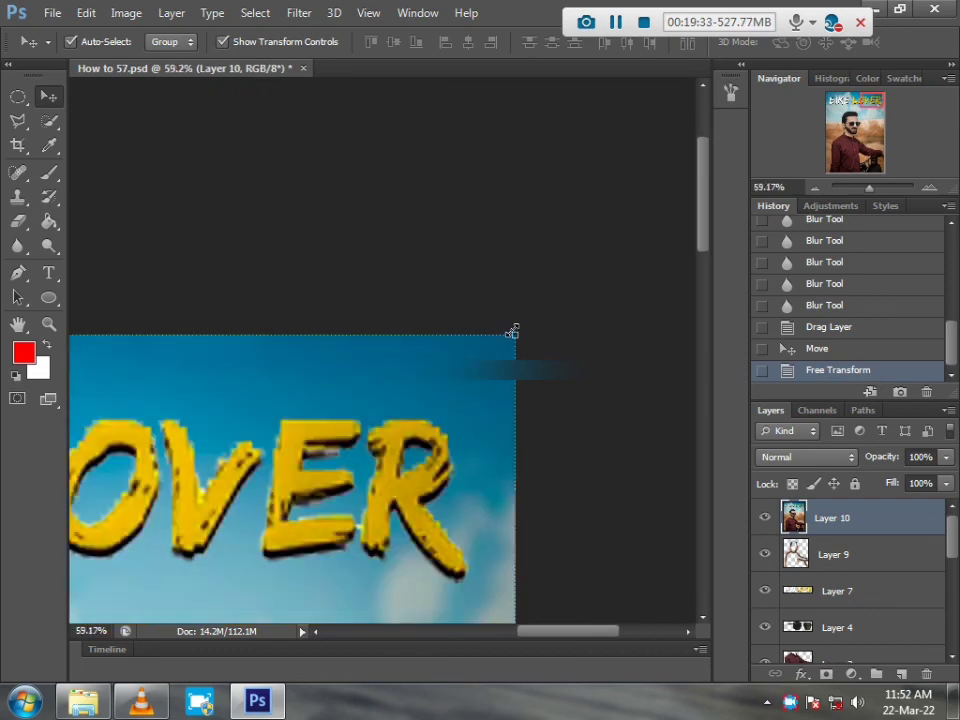
{"action": "scroll", "coordinate": [568, 317], "scroll_direction": "up", "scroll_amount": 1}
{"action": "left_click", "coordinate": [606, 306]}
{"action": "scroll", "coordinate": [606, 306], "scroll_direction": "up", "scroll_amount": 1}
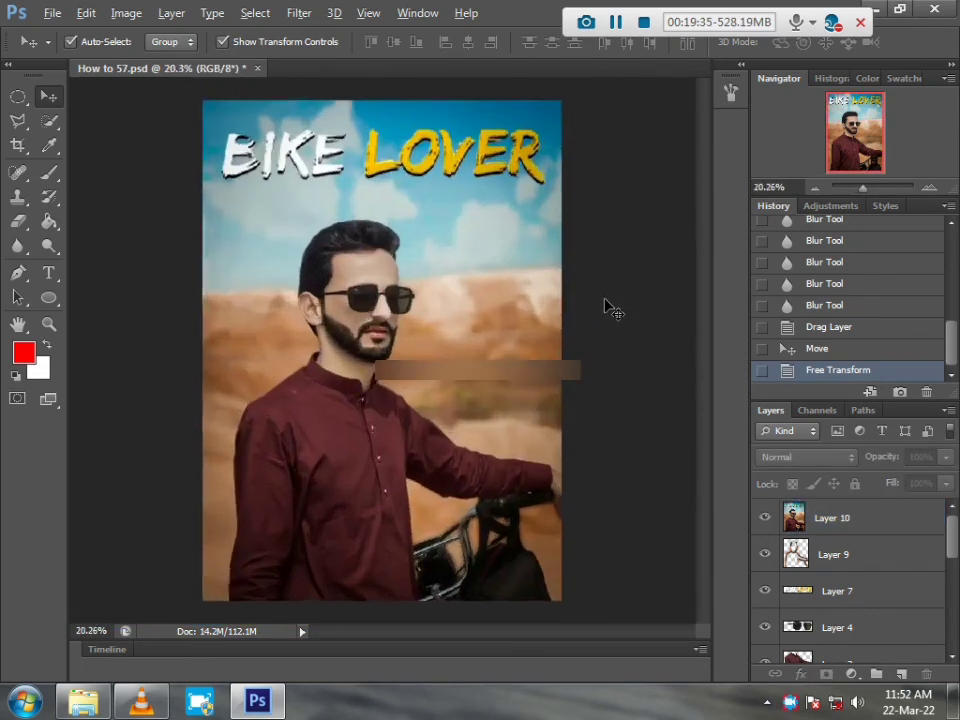